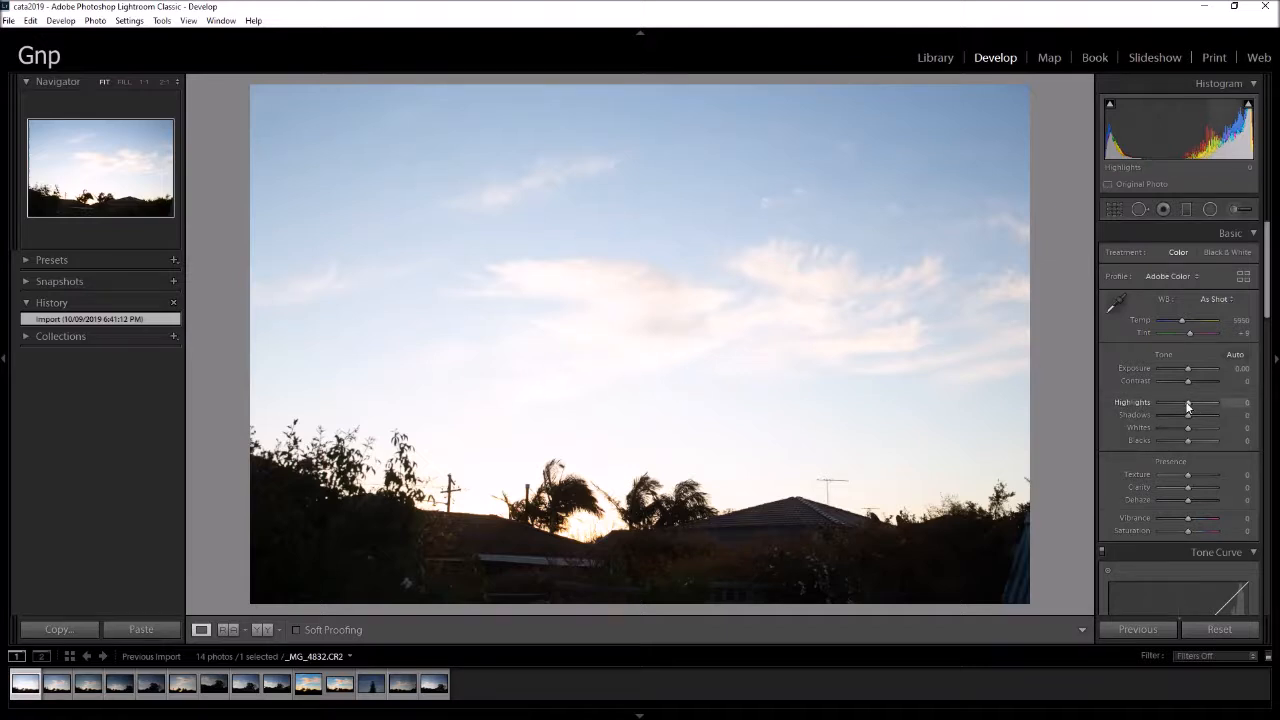
Step: Set the photo's Highlights to −38, Dehaze to +55 and Clarity to +24
{"action": "mouse_move", "coordinate": [1188, 404]}
{"action": "left_mouse_down"}
{"action": "mouse_move", "coordinate": [1125, 406]}
{"action": "mouse_move", "coordinate": [1177, 403]}
{"action": "left_mouse_up"}
{"action": "mouse_move", "coordinate": [1190, 503]}
{"action": "left_mouse_down"}
{"action": "mouse_move", "coordinate": [1205, 505]}
{"action": "mouse_move", "coordinate": [1188, 485]}
{"action": "mouse_move", "coordinate": [1216, 489]}
{"action": "mouse_move", "coordinate": [1199, 486]}
{"action": "left_mouse_up"}
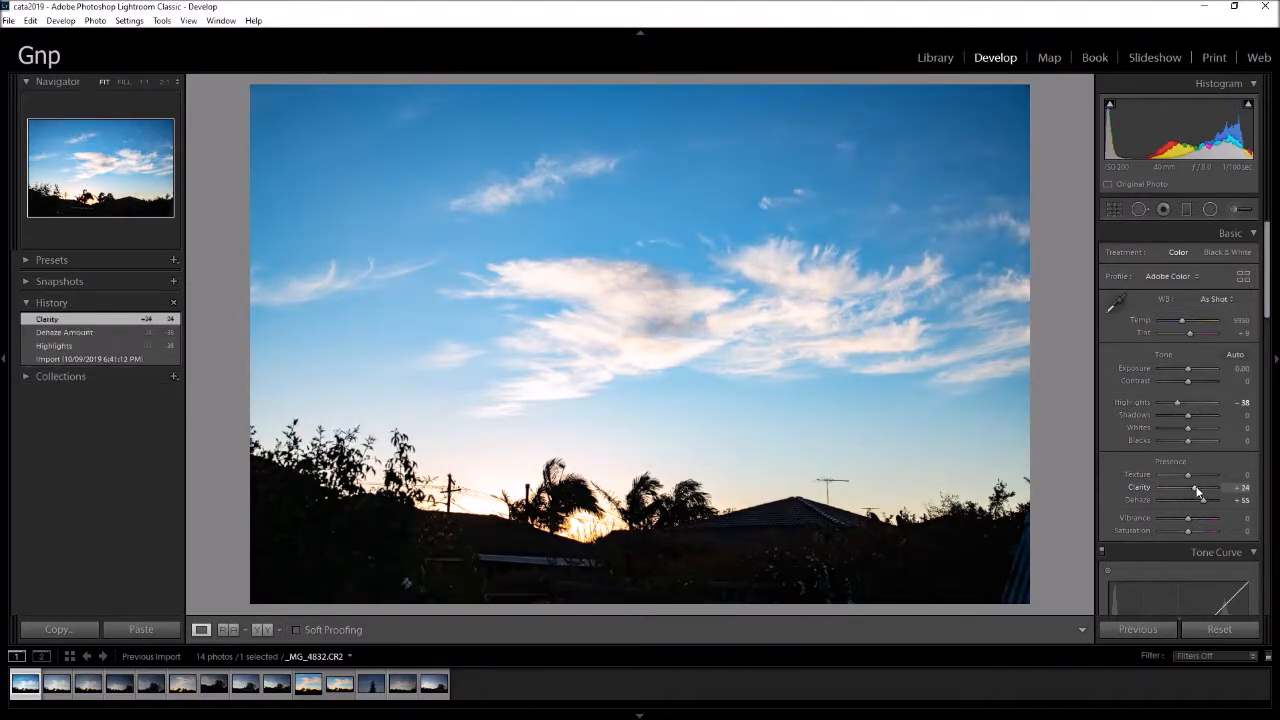
Step: Revert photo _MG_4841.CR2 to its Import state in the edit history
{"action": "left_click", "coordinate": [339, 688]}
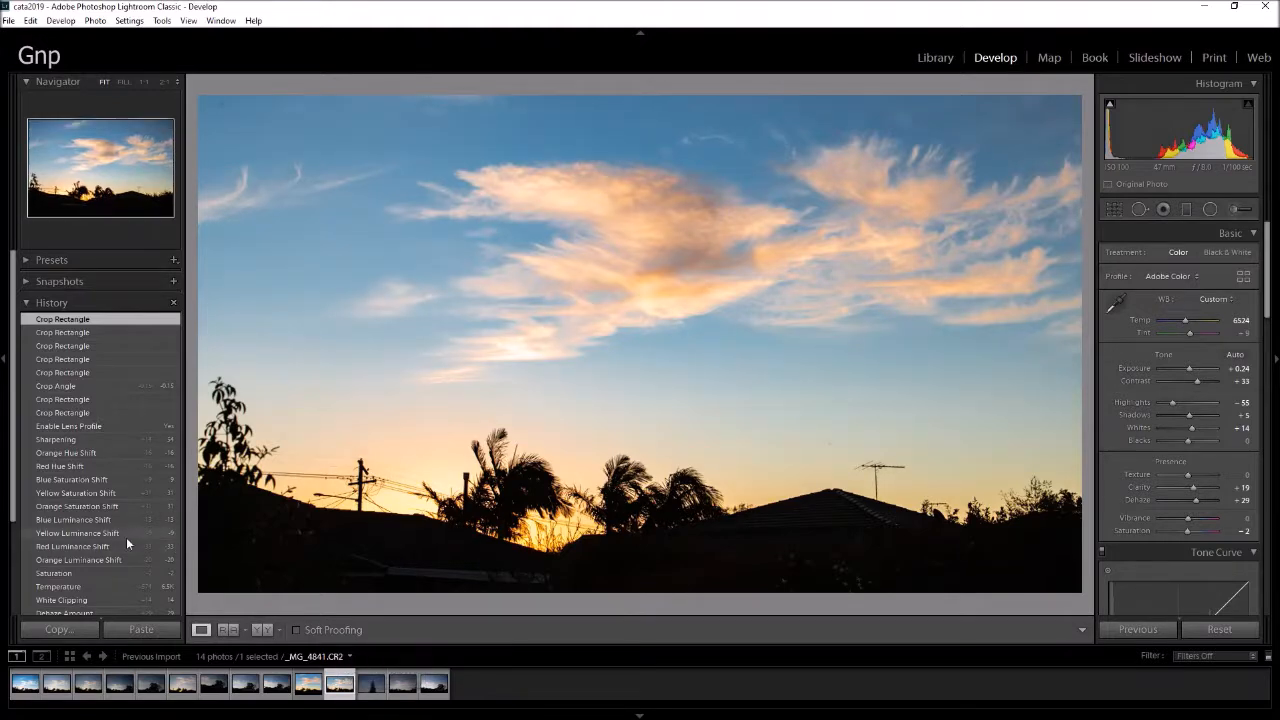
{"action": "scroll", "coordinate": [126, 537], "scroll_direction": "down", "scroll_amount": 3}
{"action": "left_click", "coordinate": [98, 583]}
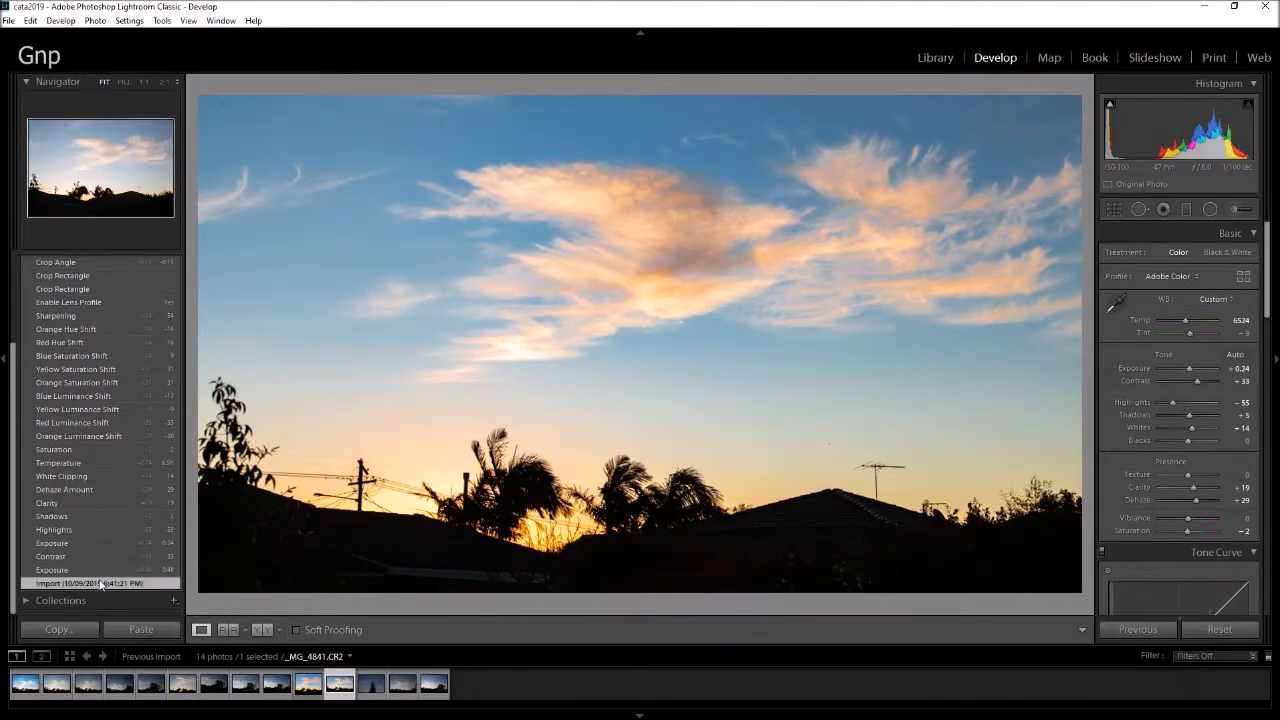
Step: Return to photo _MG_4832.CR2 and set Saturation to −90, Vibrance to +100 and Shadows to −12
{"action": "left_click", "coordinate": [26, 684]}
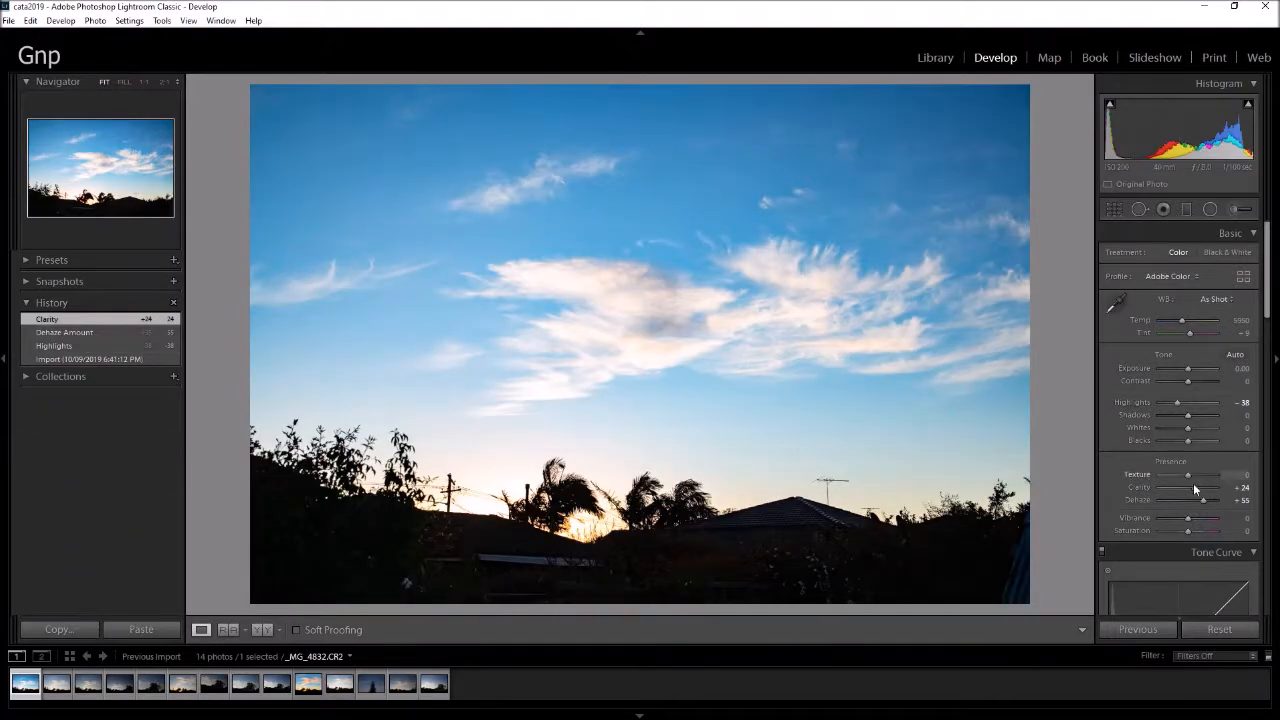
{"action": "left_click_drag", "start_coordinate": [1188, 530], "coordinate": [1244, 516]}
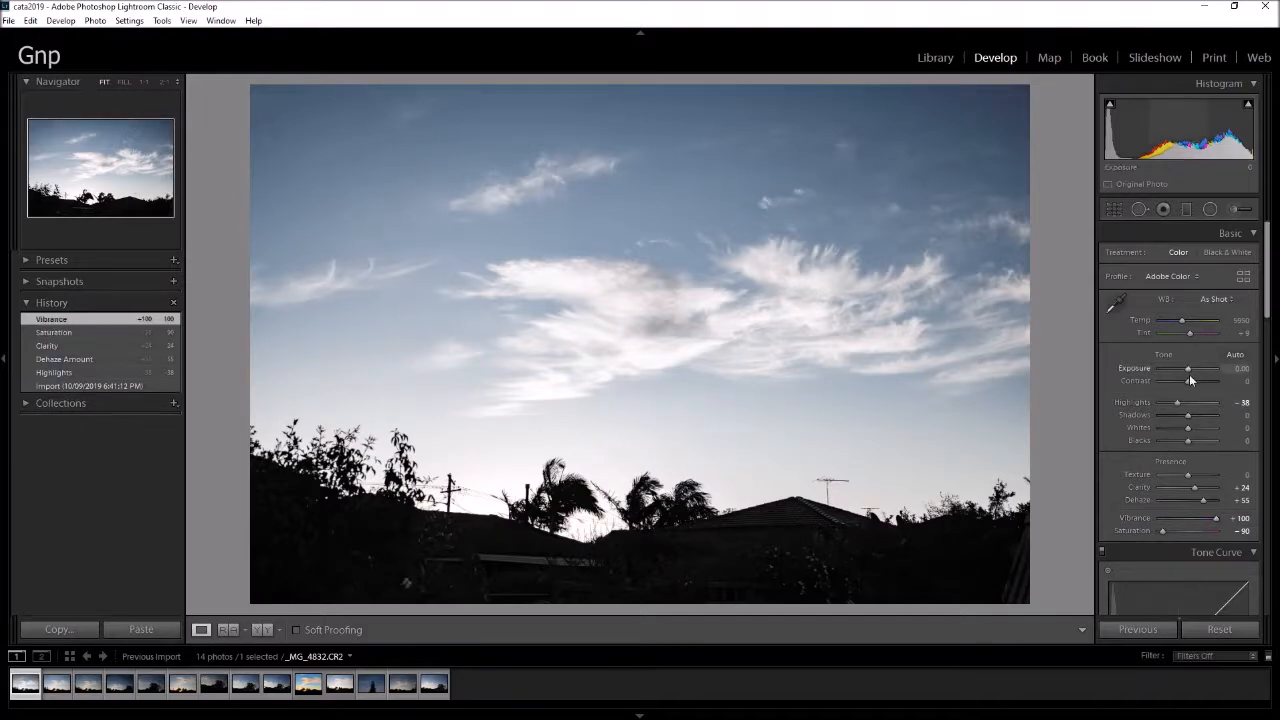
{"action": "mouse_move", "coordinate": [1188, 415]}
{"action": "left_mouse_down"}
{"action": "mouse_move", "coordinate": [1204, 420]}
{"action": "mouse_move", "coordinate": [1148, 421]}
{"action": "mouse_move", "coordinate": [1185, 415]}
{"action": "left_mouse_up"}
Step: Adjust the Blue and Aqua hues, and set luminance to Red −22, Orange −36, Yellow −33 and Blue −33
{"action": "scroll", "coordinate": [1236, 418], "scroll_direction": "down", "scroll_amount": 5}
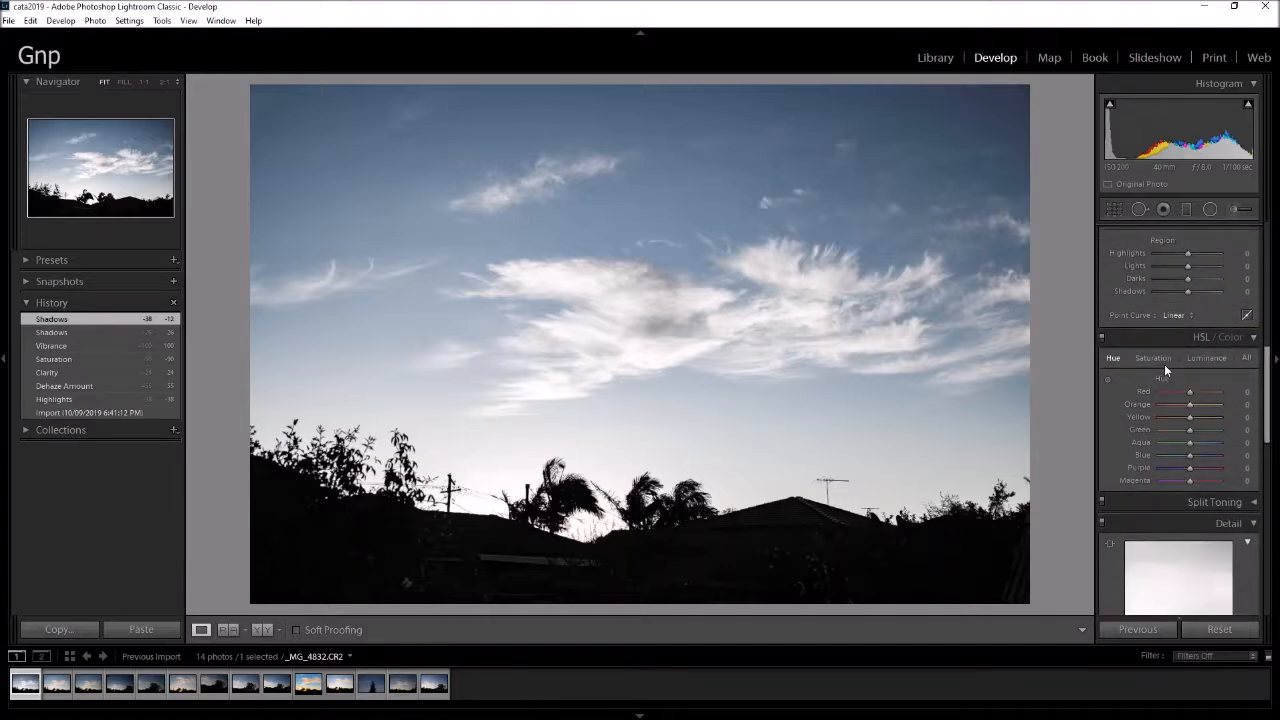
{"action": "left_click_drag", "start_coordinate": [1200, 458], "coordinate": [1181, 391]}
{"action": "left_click", "coordinate": [1205, 357]}
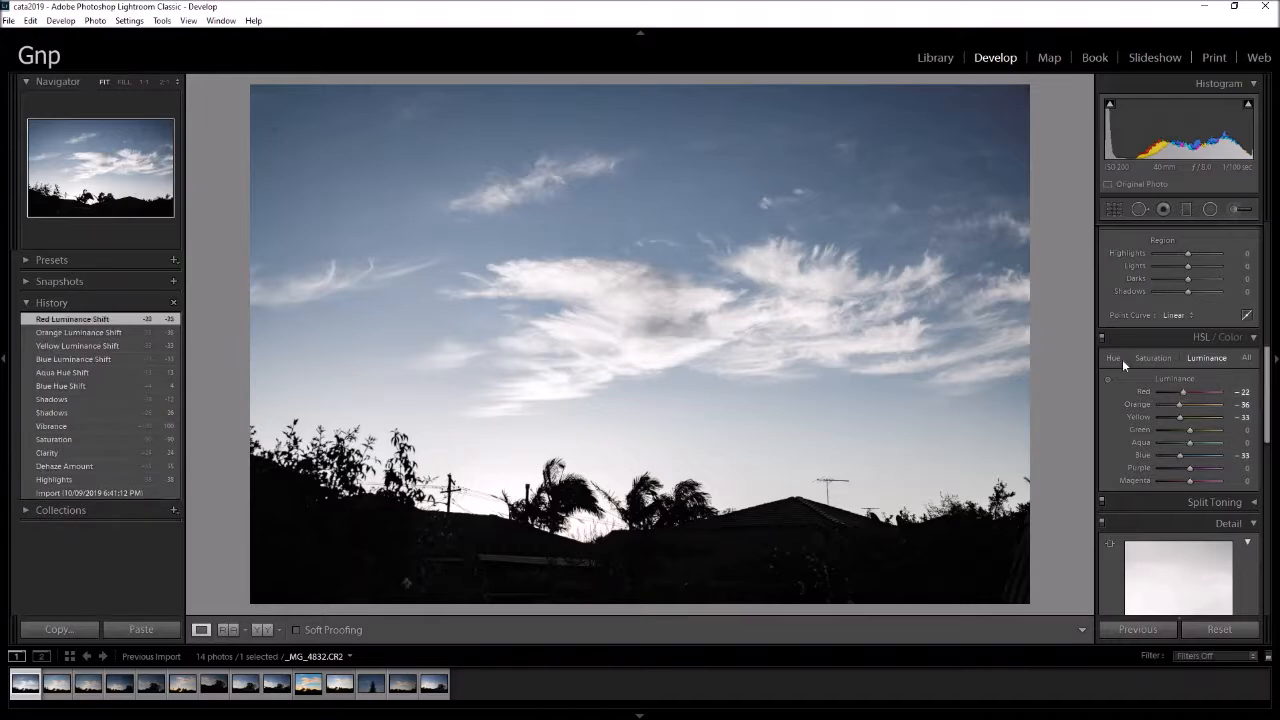
Step: Set the sharpening amount to 66
{"action": "scroll", "coordinate": [1273, 393], "scroll_direction": "down", "scroll_amount": 5}
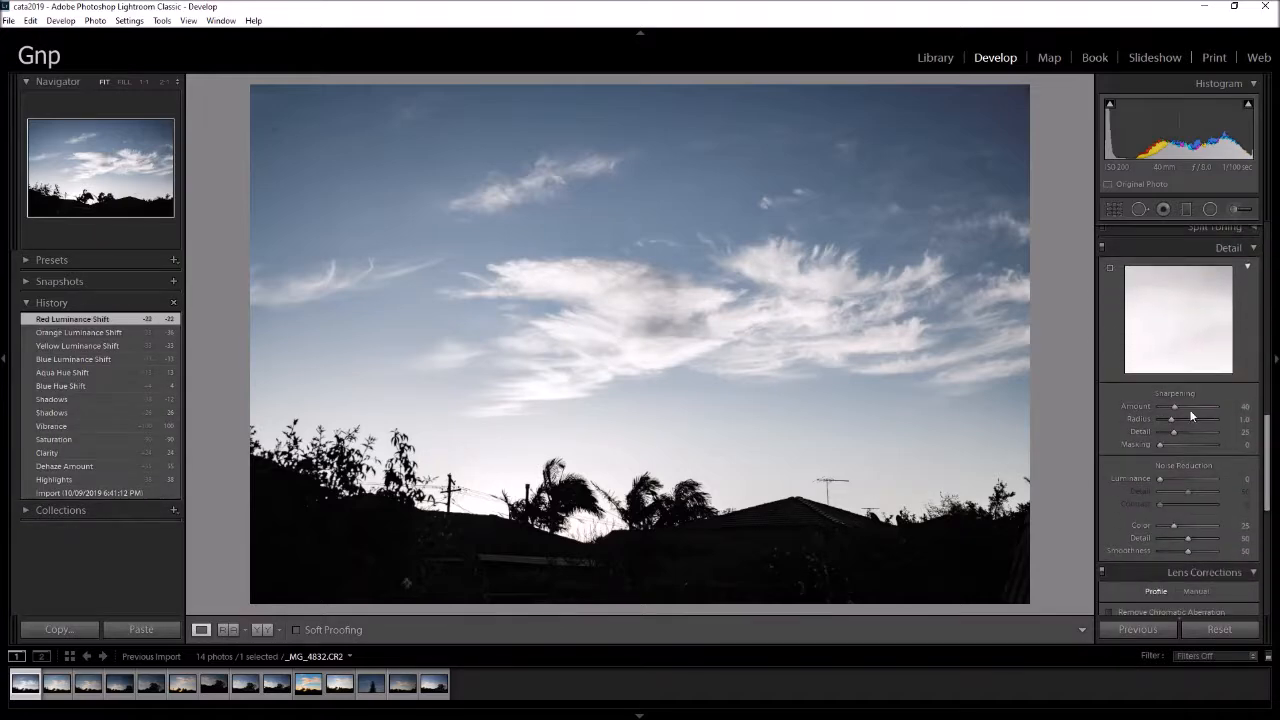
{"action": "left_click_drag", "start_coordinate": [1185, 407], "coordinate": [1187, 407]}
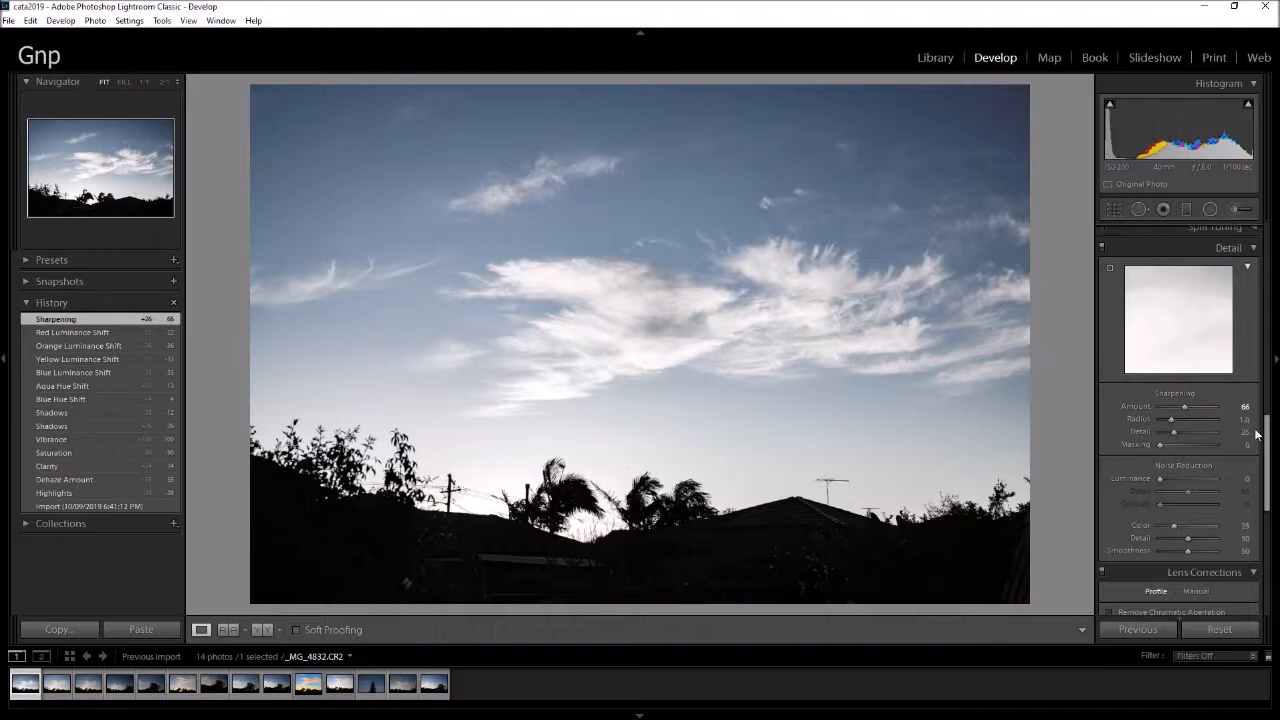
Step: Try the Black & White treatment on the photo, and switch back to Color
{"action": "scroll", "coordinate": [1257, 434], "scroll_direction": "up", "scroll_amount": 8}
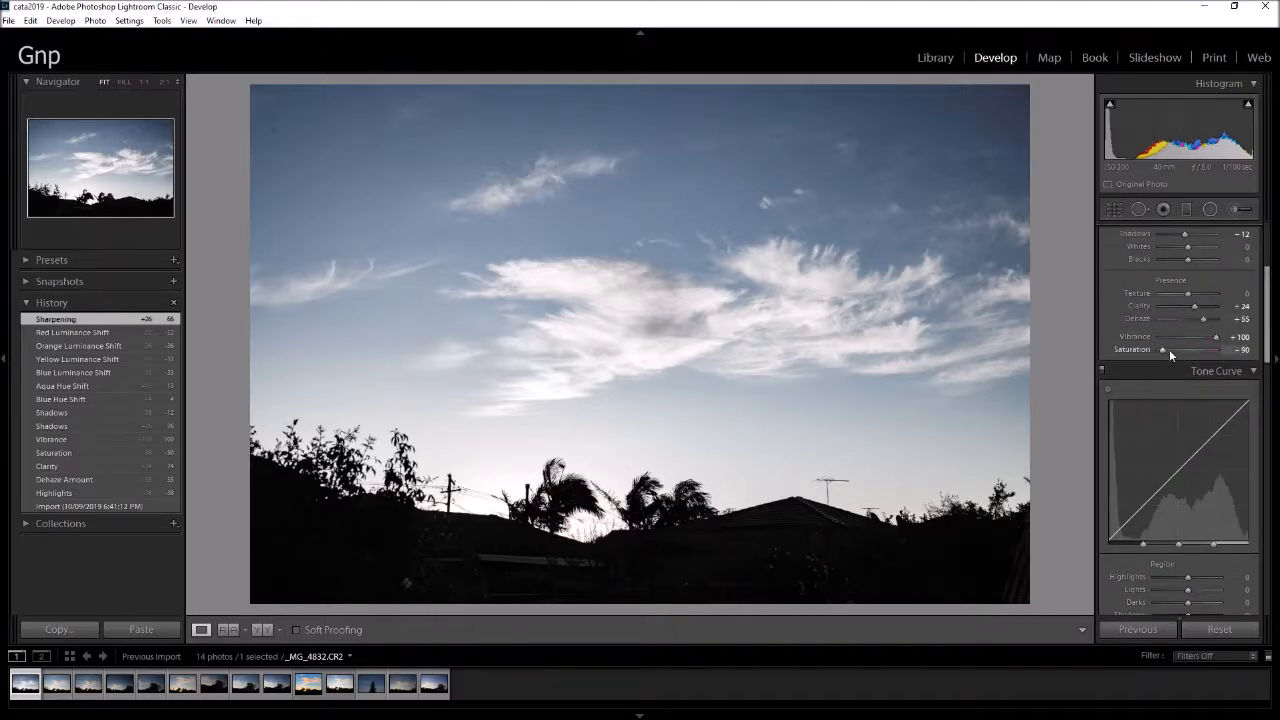
{"action": "scroll", "coordinate": [1180, 420], "scroll_direction": "up", "scroll_amount": 4}
{"action": "left_click", "coordinate": [1244, 256]}
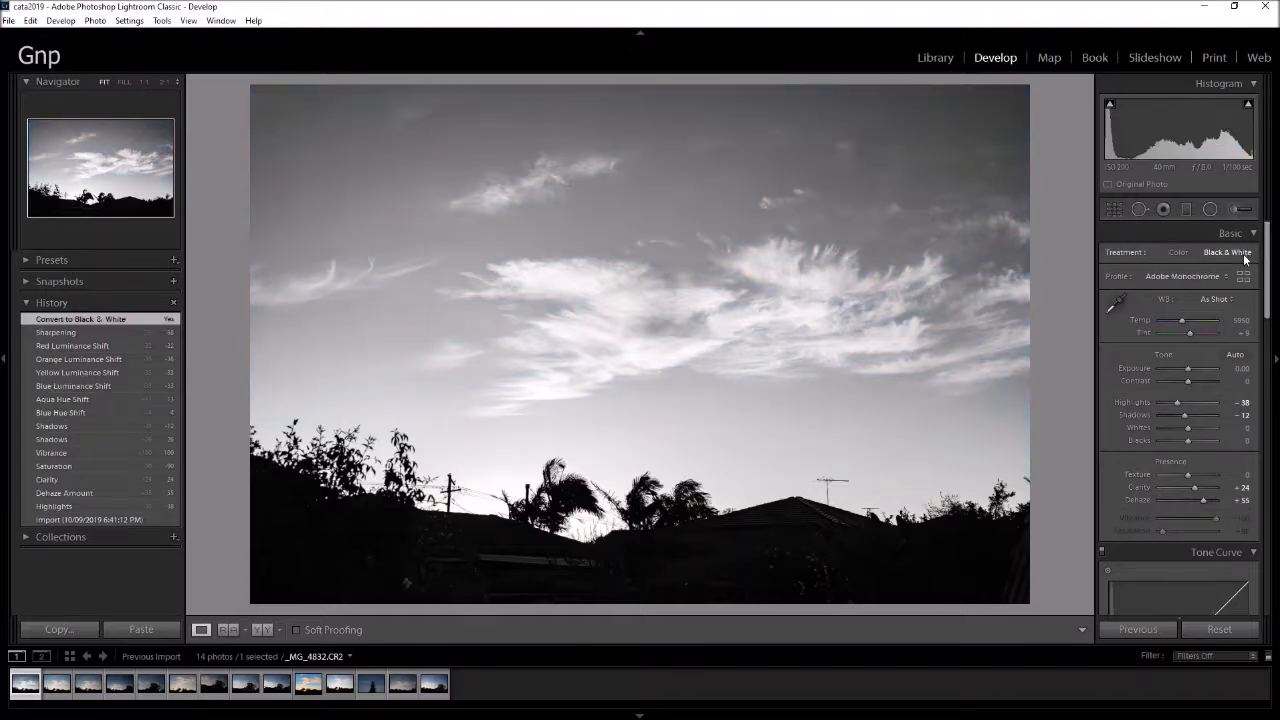
{"action": "left_click", "coordinate": [1177, 252]}
Step: Set Texture to +52 and the tone curve's Lights to −22
{"action": "mouse_move", "coordinate": [1188, 475]}
{"action": "left_mouse_down"}
{"action": "mouse_move", "coordinate": [1157, 476]}
{"action": "mouse_move", "coordinate": [1202, 476]}
{"action": "left_mouse_up"}
{"action": "left_click_drag", "start_coordinate": [1268, 316], "coordinate": [1269, 333]}
{"action": "scroll", "coordinate": [1190, 300], "scroll_direction": "down", "scroll_amount": 5}
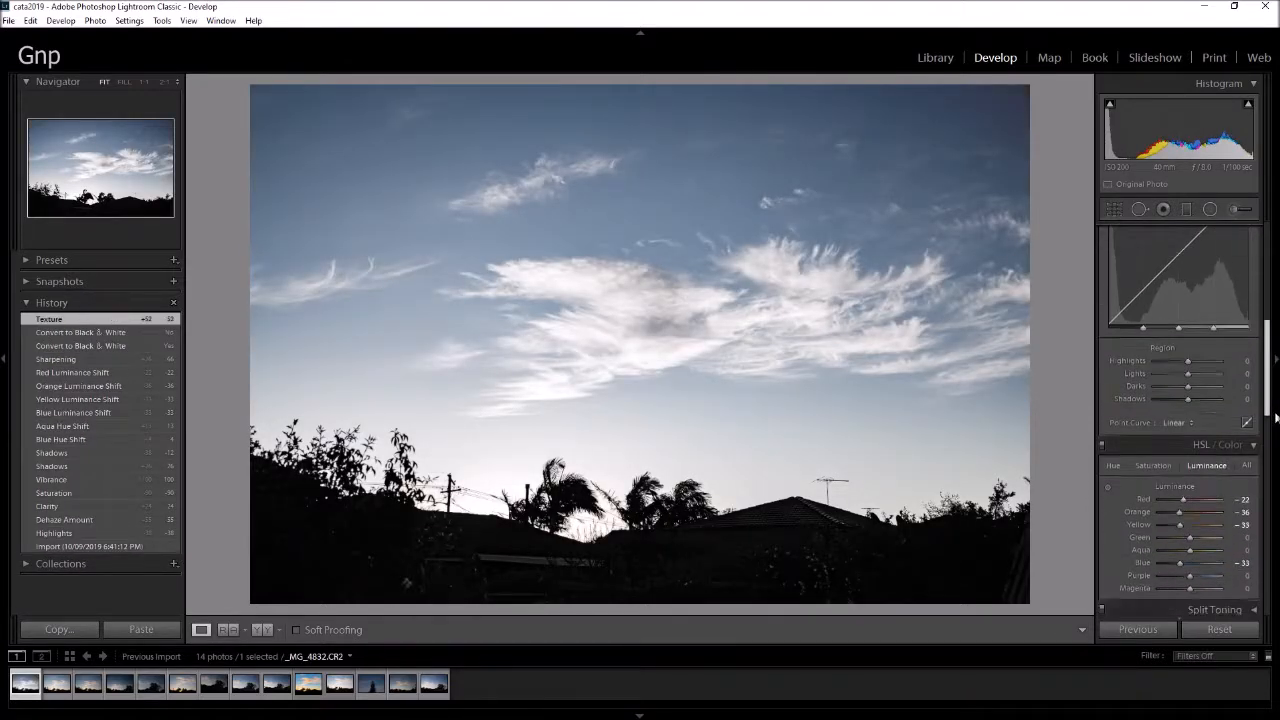
{"action": "mouse_move", "coordinate": [1189, 293]}
{"action": "left_mouse_down"}
{"action": "mouse_move", "coordinate": [1172, 292]}
{"action": "mouse_move", "coordinate": [1186, 296]}
{"action": "left_mouse_up"}
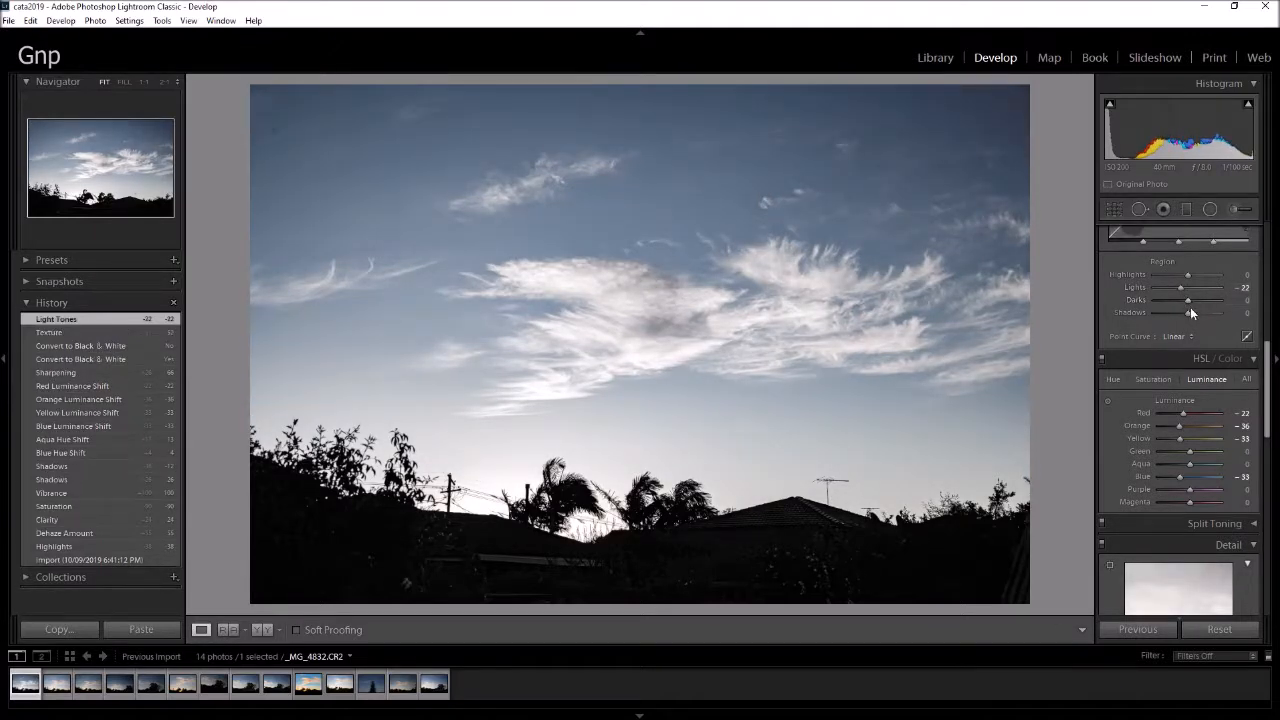
Step: Enable lens profile corrections for the photo
{"action": "left_click_drag", "start_coordinate": [1270, 357], "coordinate": [1272, 487]}
{"action": "scroll", "coordinate": [1195, 483], "scroll_direction": "down", "scroll_amount": 2}
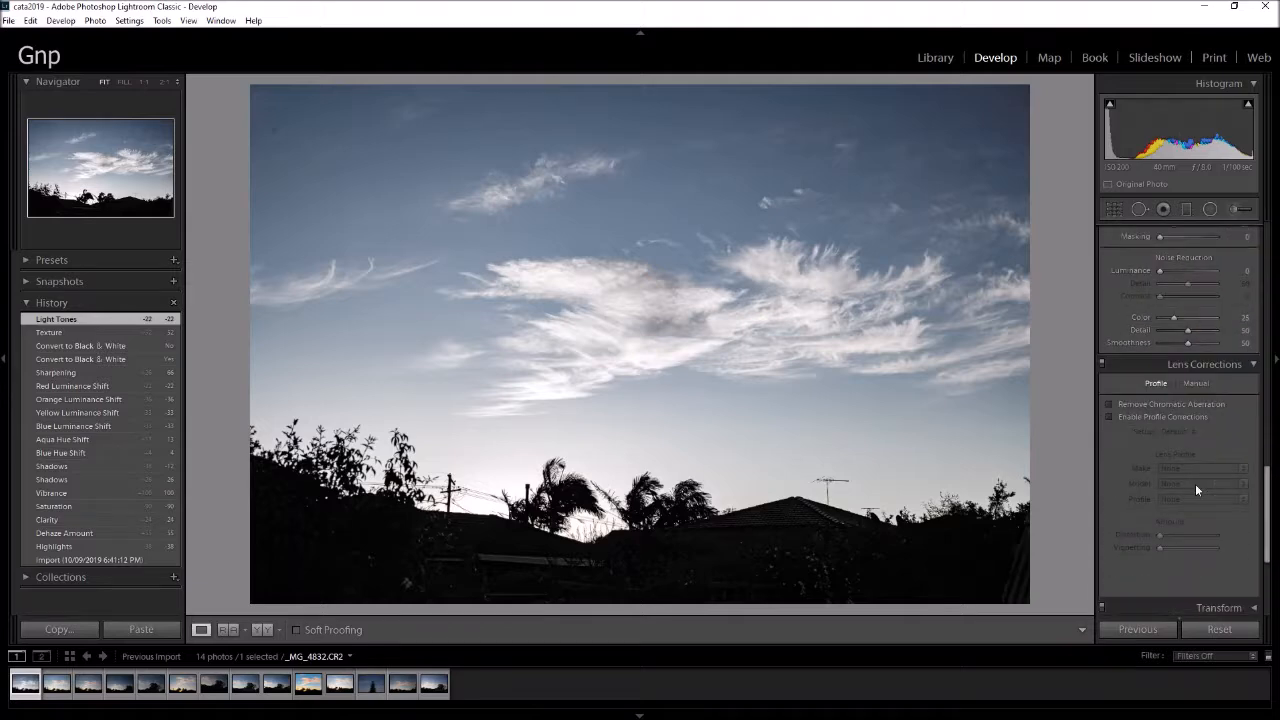
{"action": "left_click", "coordinate": [1110, 417]}
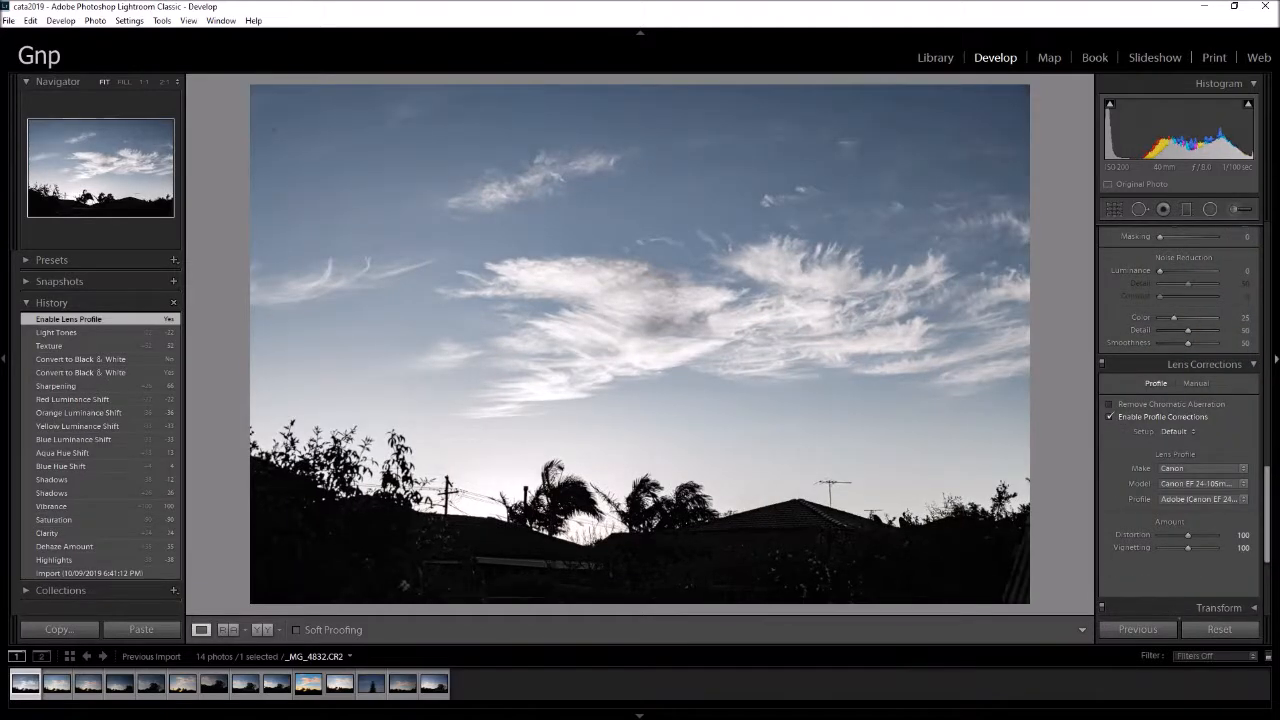
Step: Paint along the dark horizon and rooftops with a size 24 adjustment brush using Temp 15, Highlights −33 and Saturation 26
{"action": "scroll", "coordinate": [1234, 386], "scroll_direction": "up", "scroll_amount": 12}
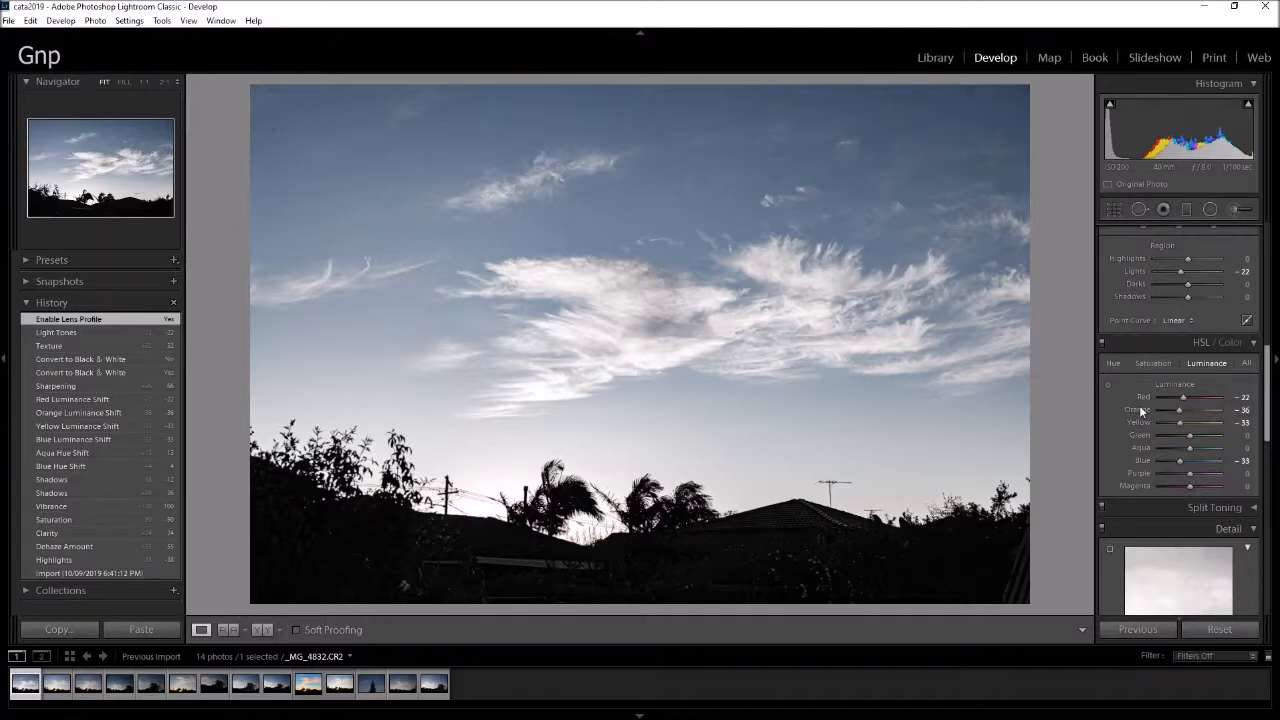
{"action": "left_click_drag", "start_coordinate": [1267, 385], "coordinate": [1267, 255]}
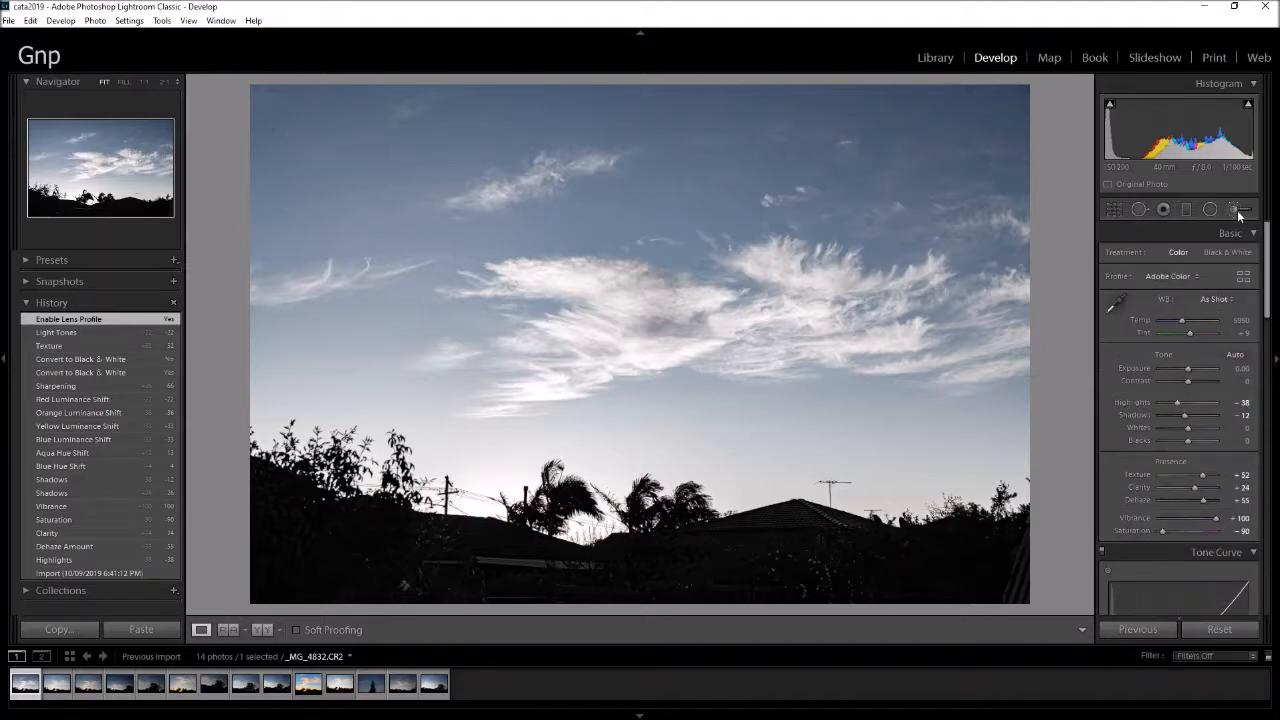
{"action": "left_click", "coordinate": [1236, 209]}
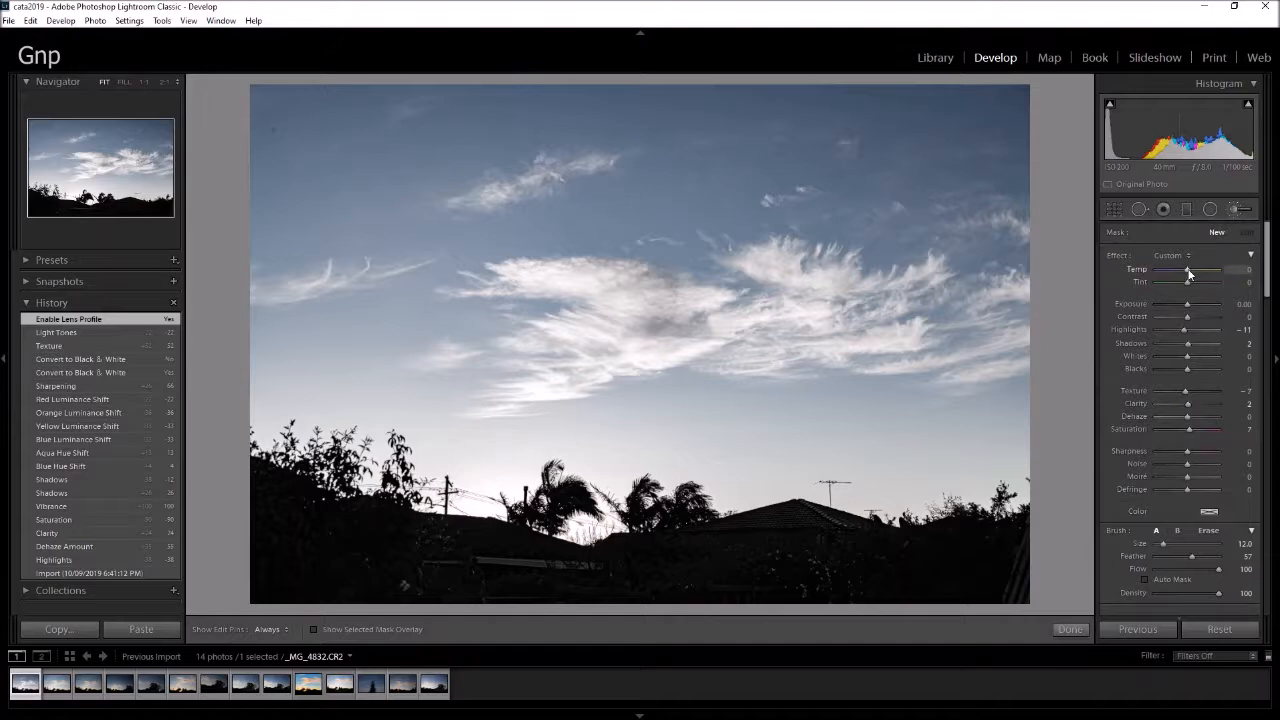
{"action": "left_click", "coordinate": [1196, 428]}
{"action": "left_click", "coordinate": [1178, 332]}
{"action": "scroll", "coordinate": [520, 502], "scroll_direction": "up", "scroll_amount": 6}
{"action": "key", "text": "h"}
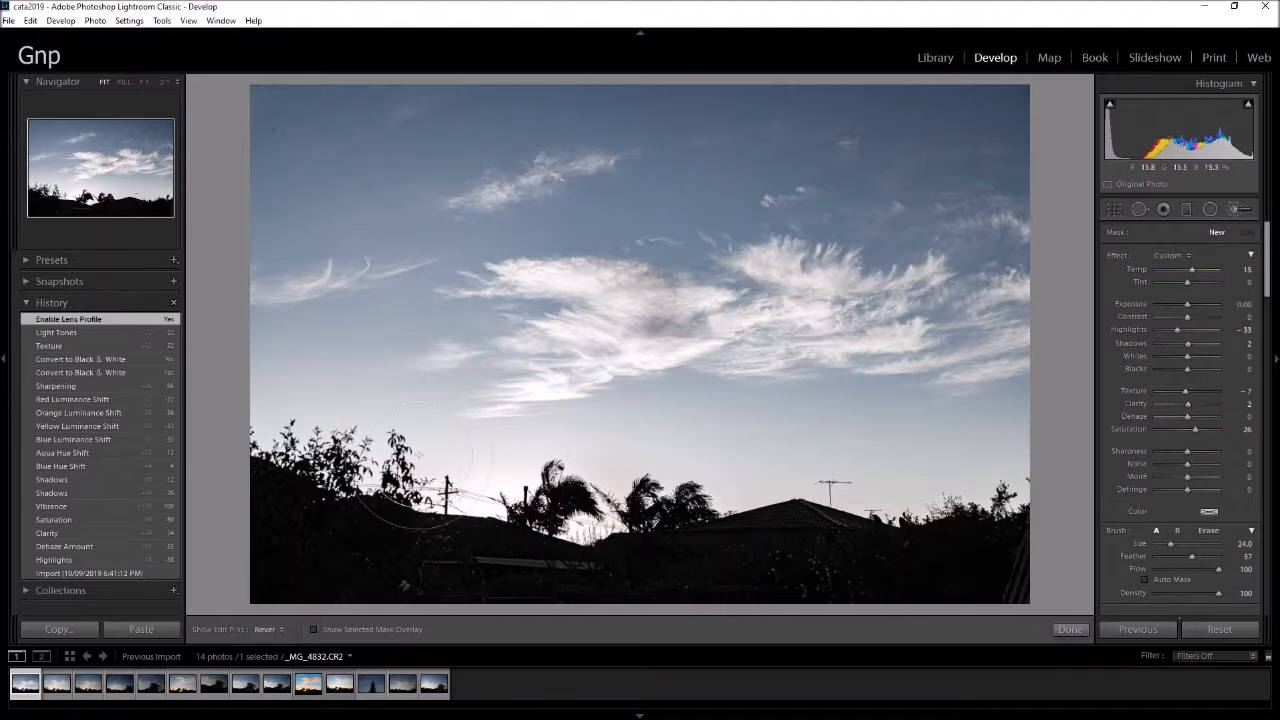
{"action": "mouse_move", "coordinate": [540, 540]}
{"action": "left_mouse_down"}
{"action": "mouse_move", "coordinate": [610, 535]}
{"action": "mouse_move", "coordinate": [470, 535]}
{"action": "left_mouse_up"}
{"action": "left_click_drag", "start_coordinate": [952, 531], "coordinate": [1010, 536]}
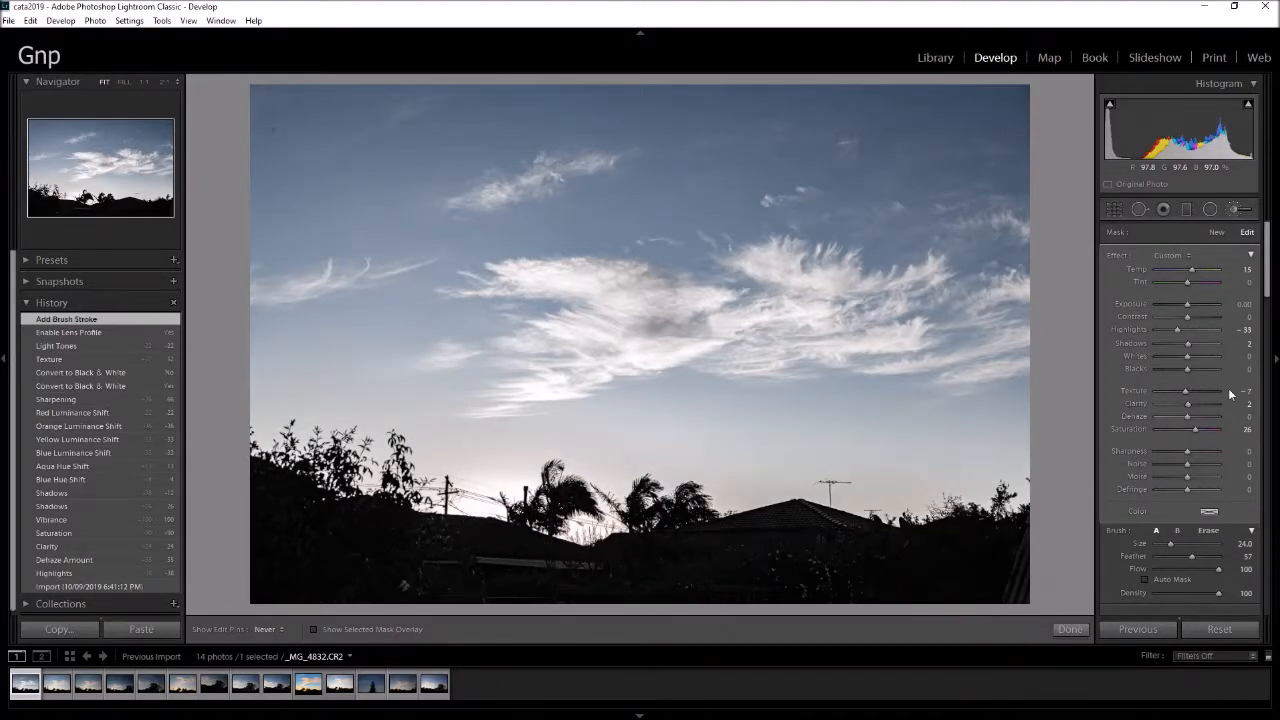
Step: Refine the brushed area with Highlights −7, Saturation 46, Dehaze 4 and Sharpness 7, and close the adjustment brush
{"action": "left_click_drag", "start_coordinate": [1177, 331], "coordinate": [1184, 336]}
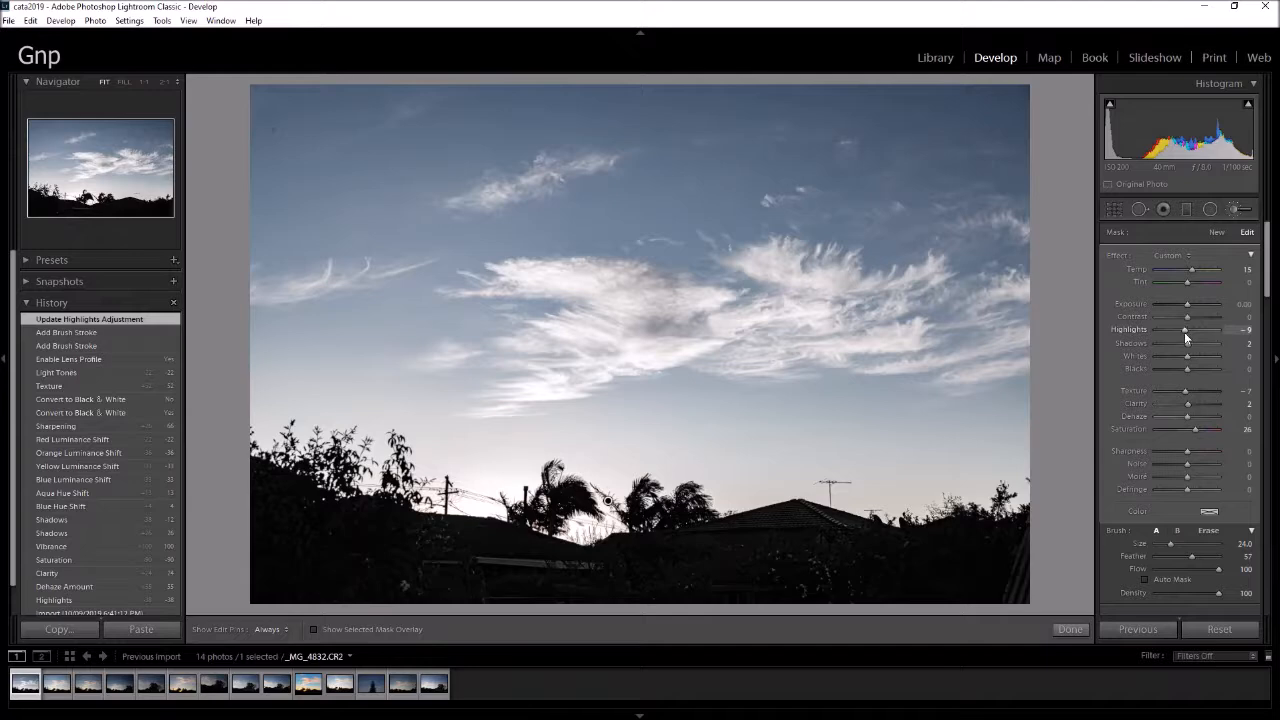
{"action": "left_click_drag", "start_coordinate": [1187, 333], "coordinate": [1189, 334]}
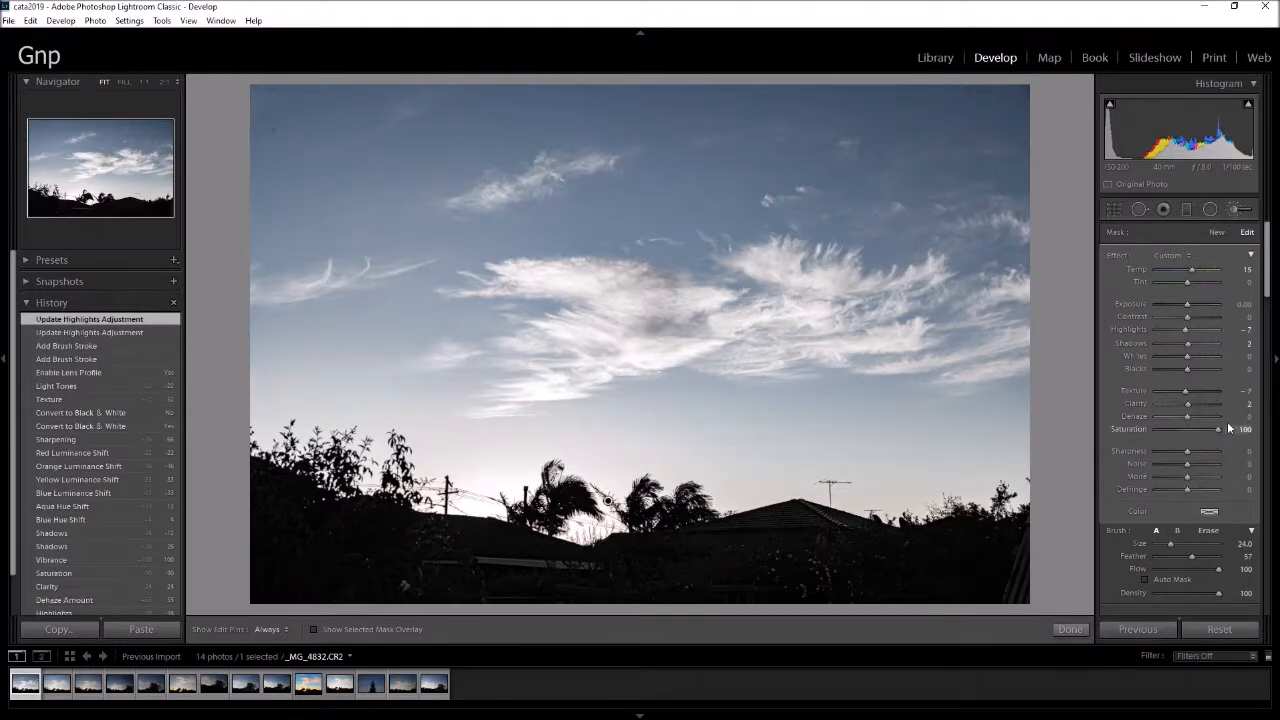
{"action": "left_click_drag", "start_coordinate": [1218, 429], "coordinate": [1258, 457]}
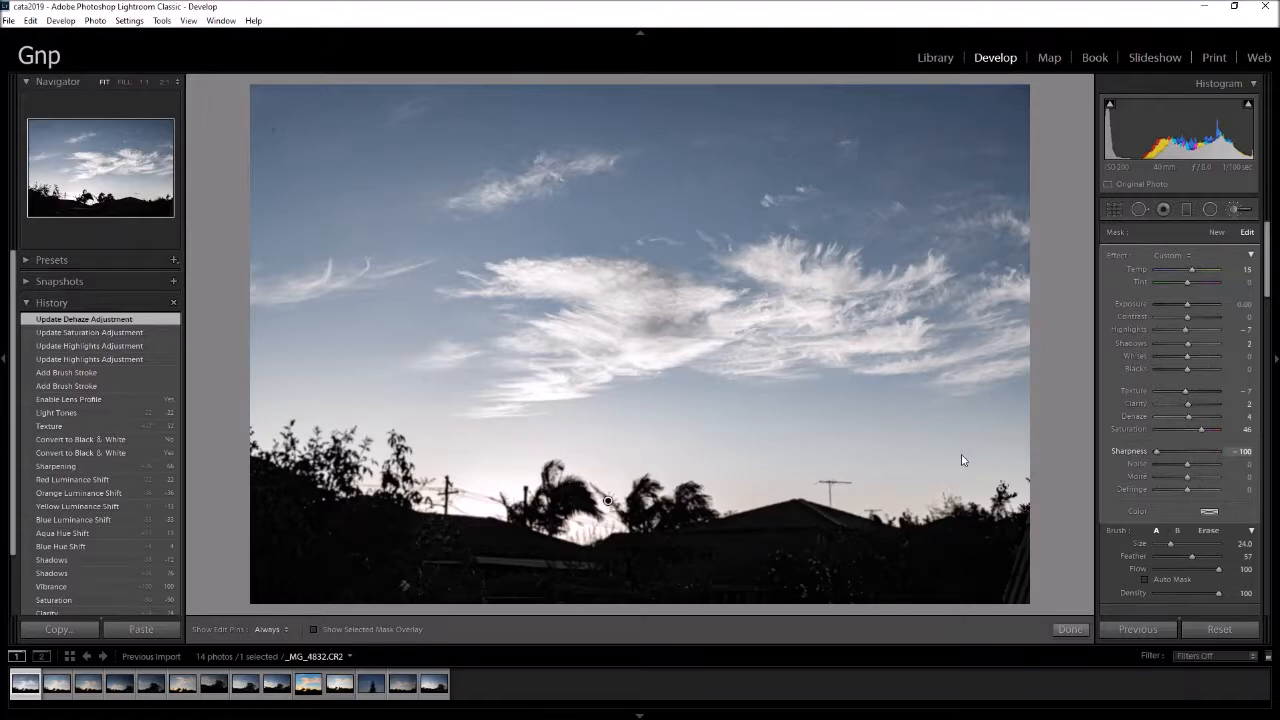
{"action": "left_click_drag", "start_coordinate": [961, 455], "coordinate": [1226, 455]}
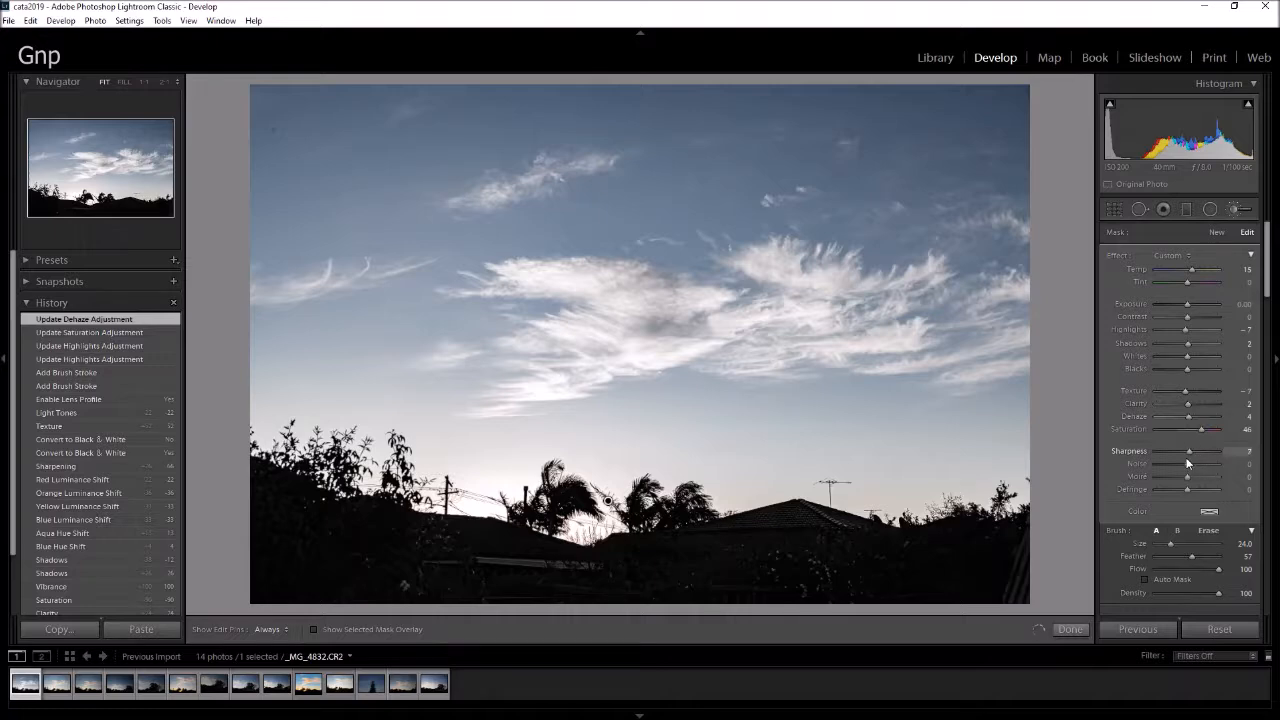
{"action": "key", "text": "k"}
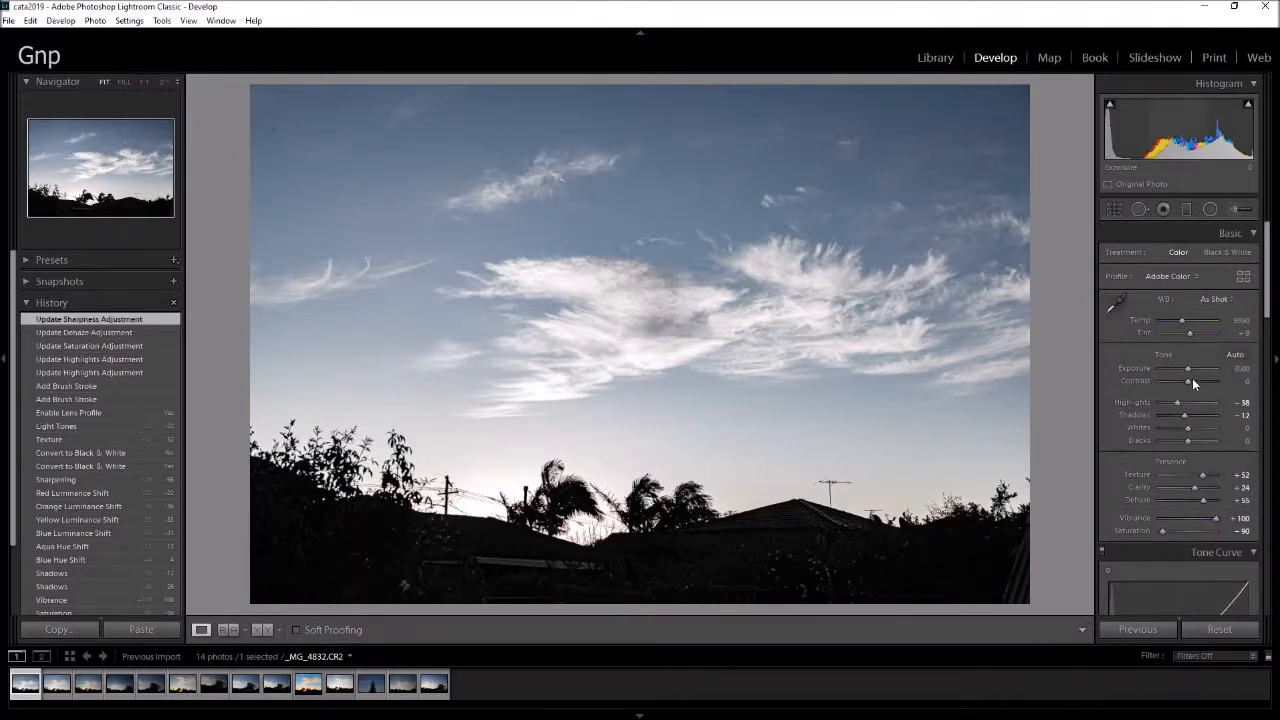
Step: Set the photo's Contrast to +67 and cool its white balance to a Temp of 4024
{"action": "mouse_move", "coordinate": [1189, 382]}
{"action": "left_mouse_down"}
{"action": "mouse_move", "coordinate": [1219, 378]}
{"action": "mouse_move", "coordinate": [1205, 381]}
{"action": "left_mouse_up"}
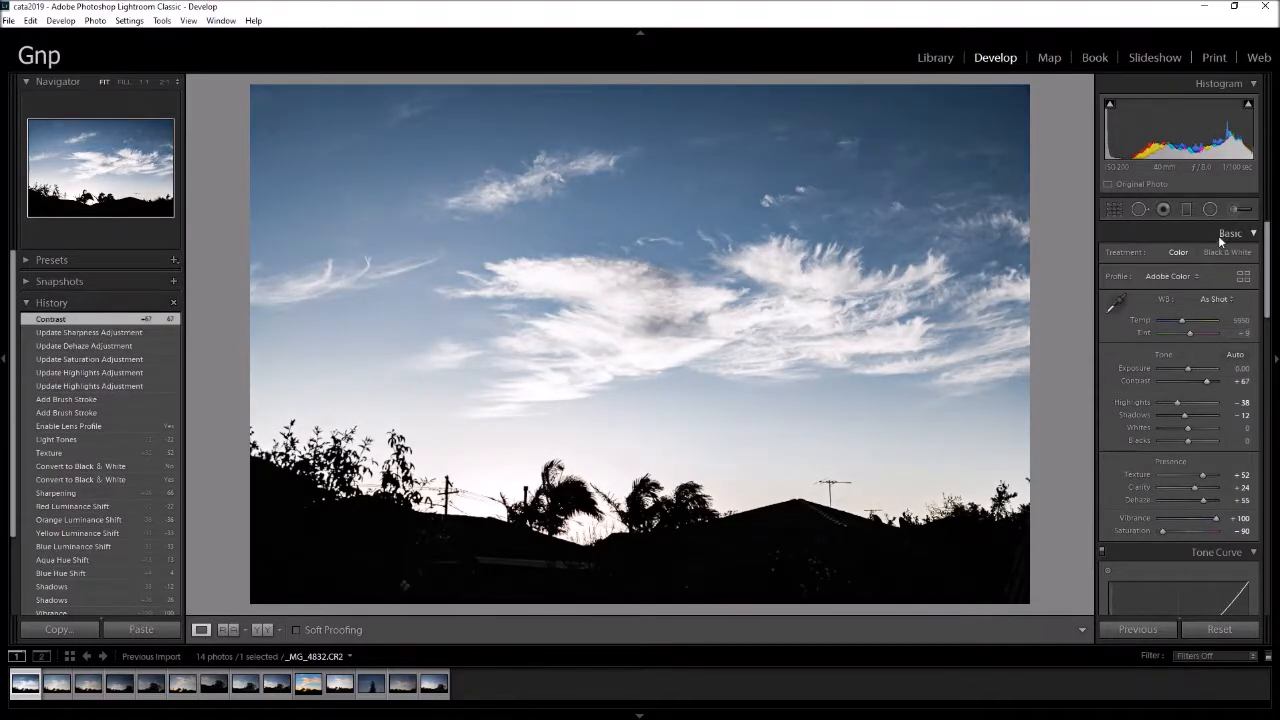
{"action": "mouse_move", "coordinate": [1184, 325]}
{"action": "left_mouse_down"}
{"action": "mouse_move", "coordinate": [1144, 331]}
{"action": "mouse_move", "coordinate": [1203, 334]}
{"action": "left_mouse_up"}
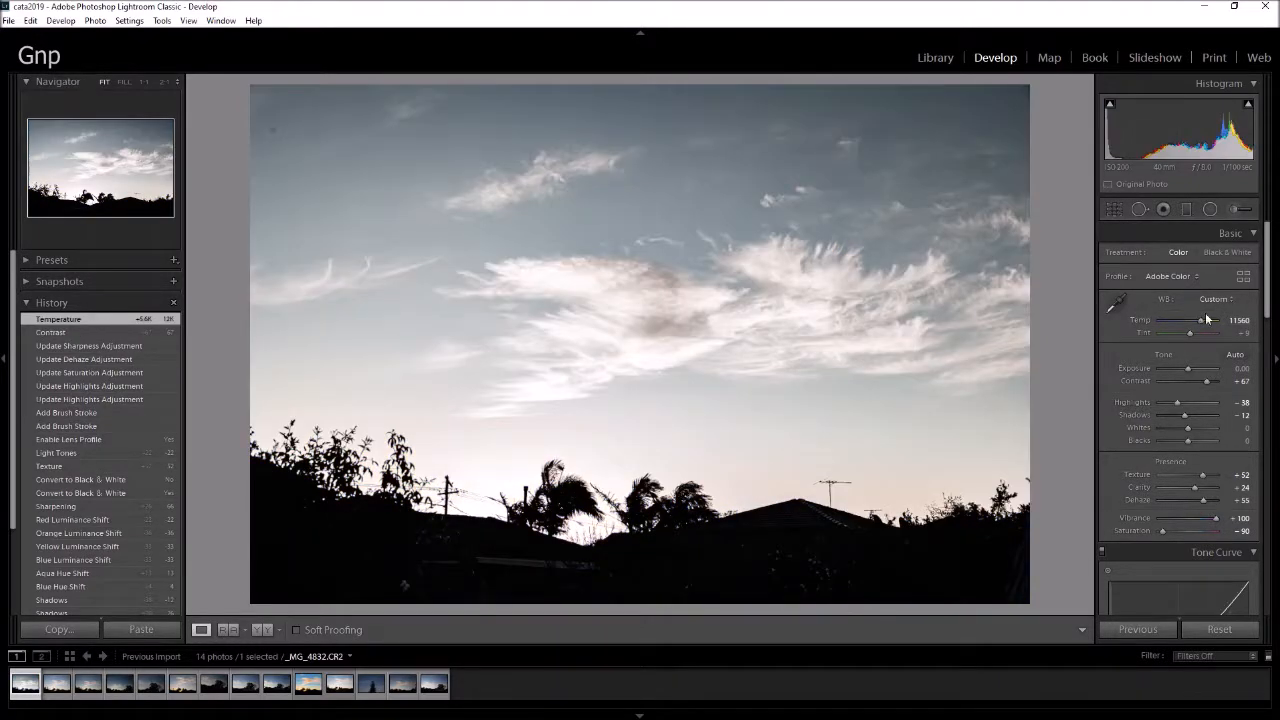
{"action": "left_click_drag", "start_coordinate": [1203, 324], "coordinate": [1168, 324]}
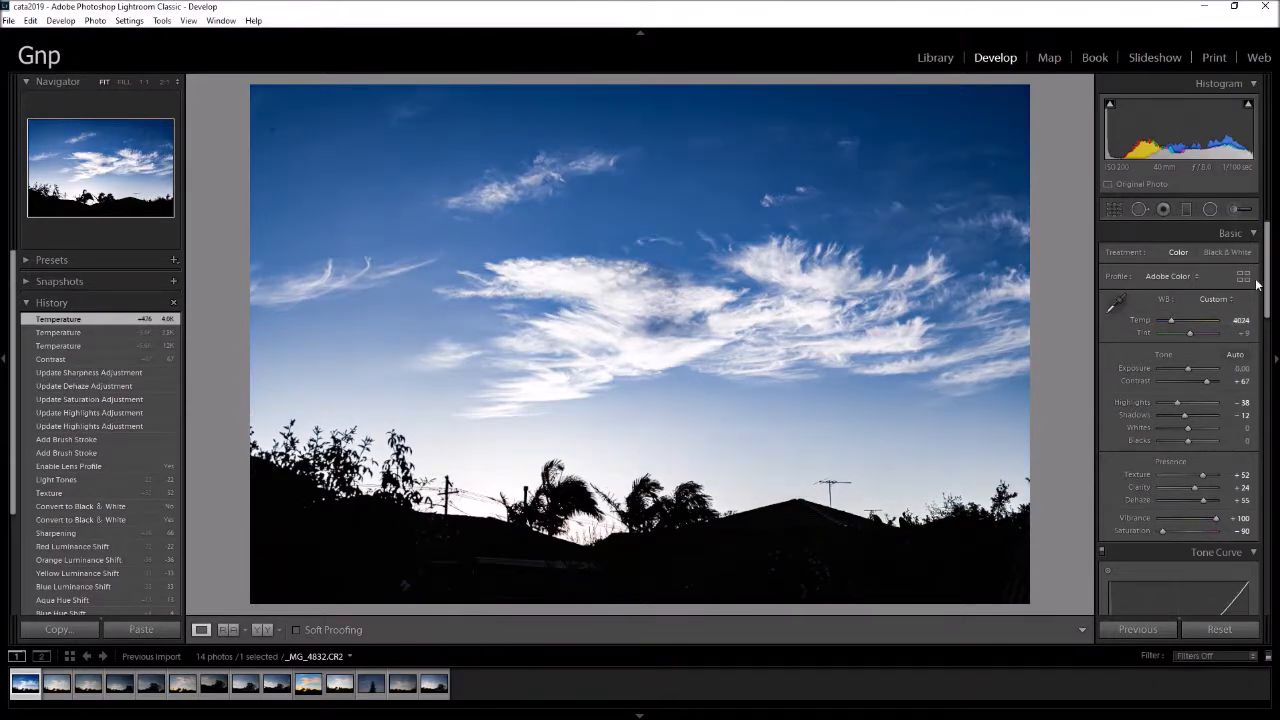
Step: Open photo _MG_4833.CR2 and set Dehaze to −83, Contrast +45, Highlights −55, Shadows +2, Blacks −29 and Vibrance +48
{"action": "left_click_drag", "start_coordinate": [1267, 285], "coordinate": [1268, 347]}
{"action": "left_click_drag", "start_coordinate": [1268, 347], "coordinate": [1268, 355]}
{"action": "left_click", "coordinate": [57, 684]}
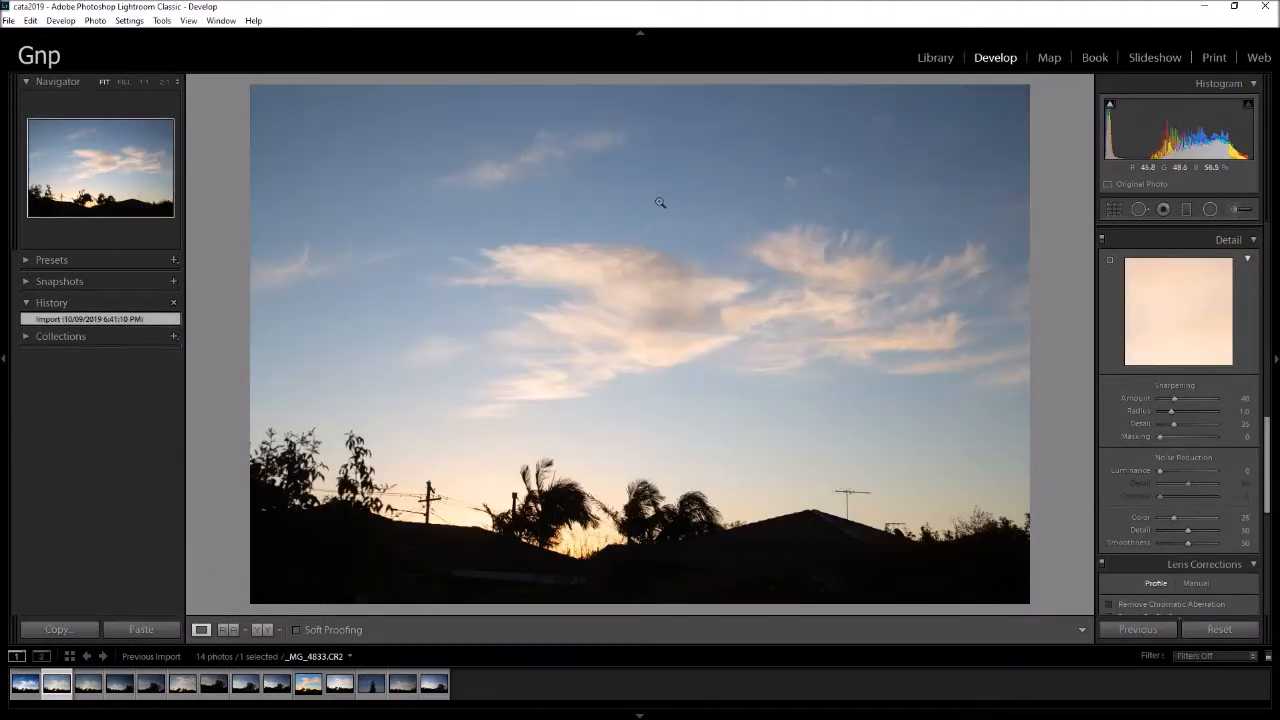
{"action": "left_click_drag", "start_coordinate": [1268, 434], "coordinate": [1272, 240]}
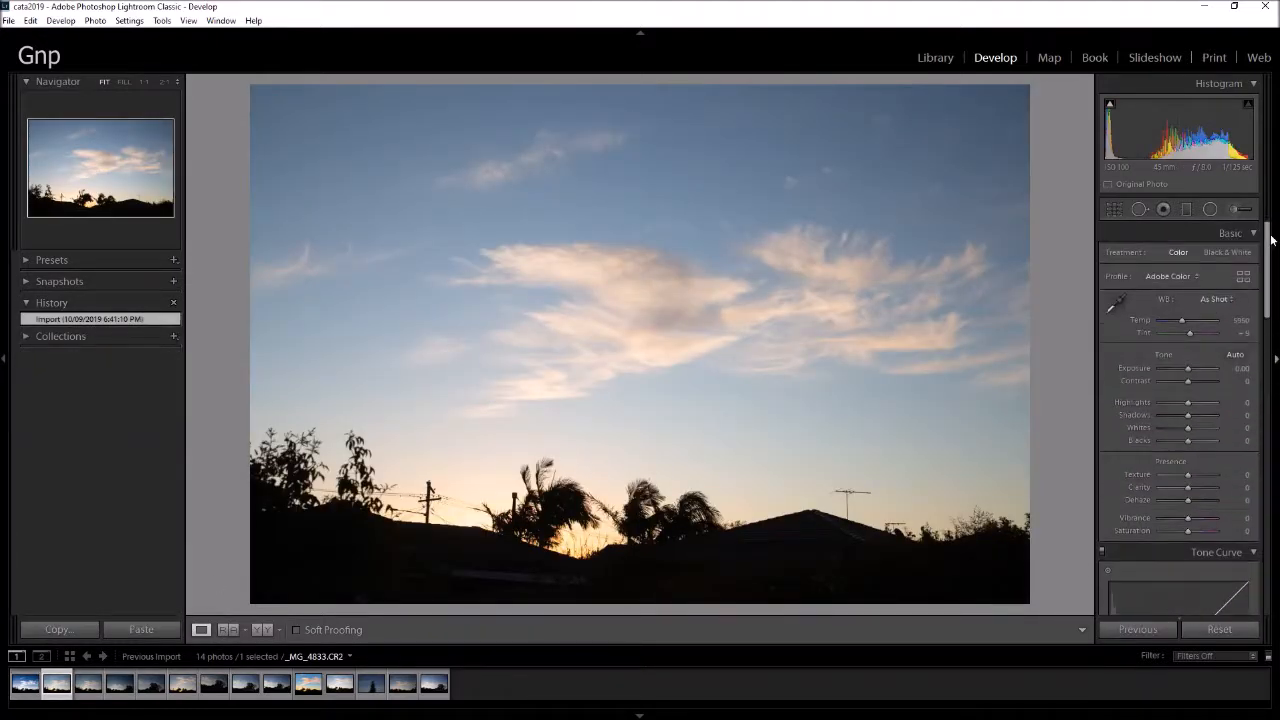
{"action": "left_click", "coordinate": [645, 287]}
{"action": "left_click", "coordinate": [811, 357]}
{"action": "left_click_drag", "start_coordinate": [1189, 499], "coordinate": [1163, 500]}
{"action": "left_click_drag", "start_coordinate": [1190, 382], "coordinate": [1173, 405]}
{"action": "left_click_drag", "start_coordinate": [1188, 415], "coordinate": [1181, 443]}
{"action": "left_click_drag", "start_coordinate": [1186, 514], "coordinate": [1200, 515]}
Step: Set luminance to Orange −9 and Blue −76, and the white balance Temp to 5810
{"action": "left_click_drag", "start_coordinate": [1268, 312], "coordinate": [1268, 443]}
{"action": "left_click_drag", "start_coordinate": [1188, 384], "coordinate": [1127, 427]}
{"action": "scroll", "coordinate": [1237, 290], "scroll_direction": "up", "scroll_amount": 5}
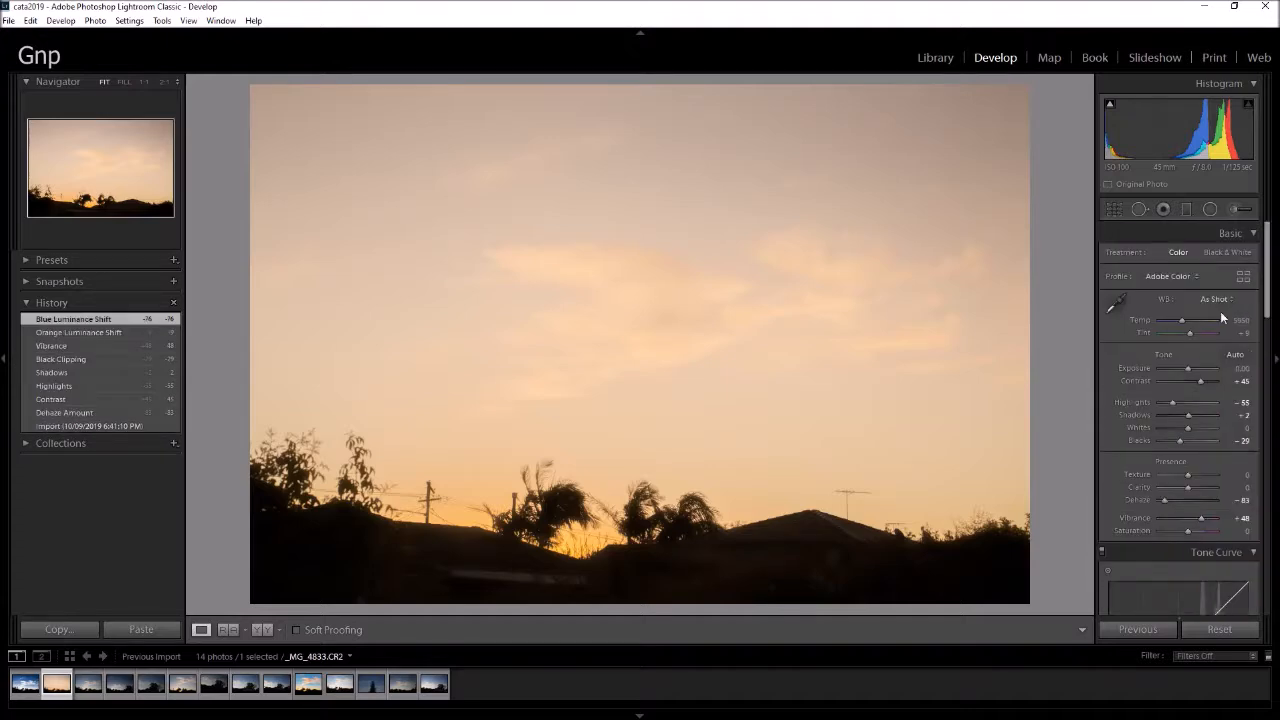
{"action": "left_click_drag", "start_coordinate": [1167, 320], "coordinate": [1183, 323]}
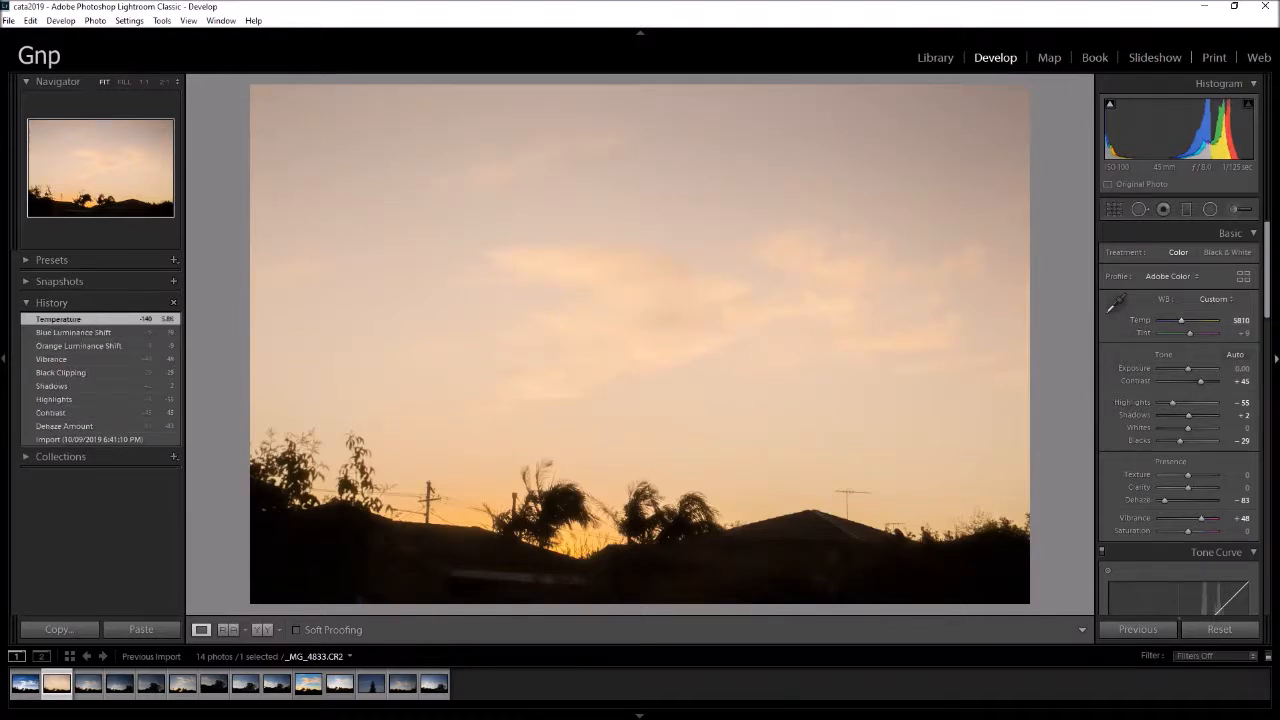
Step: Lower the Yellow and Aqua luminance of the photo
{"action": "left_click_drag", "start_coordinate": [1266, 300], "coordinate": [1268, 418]}
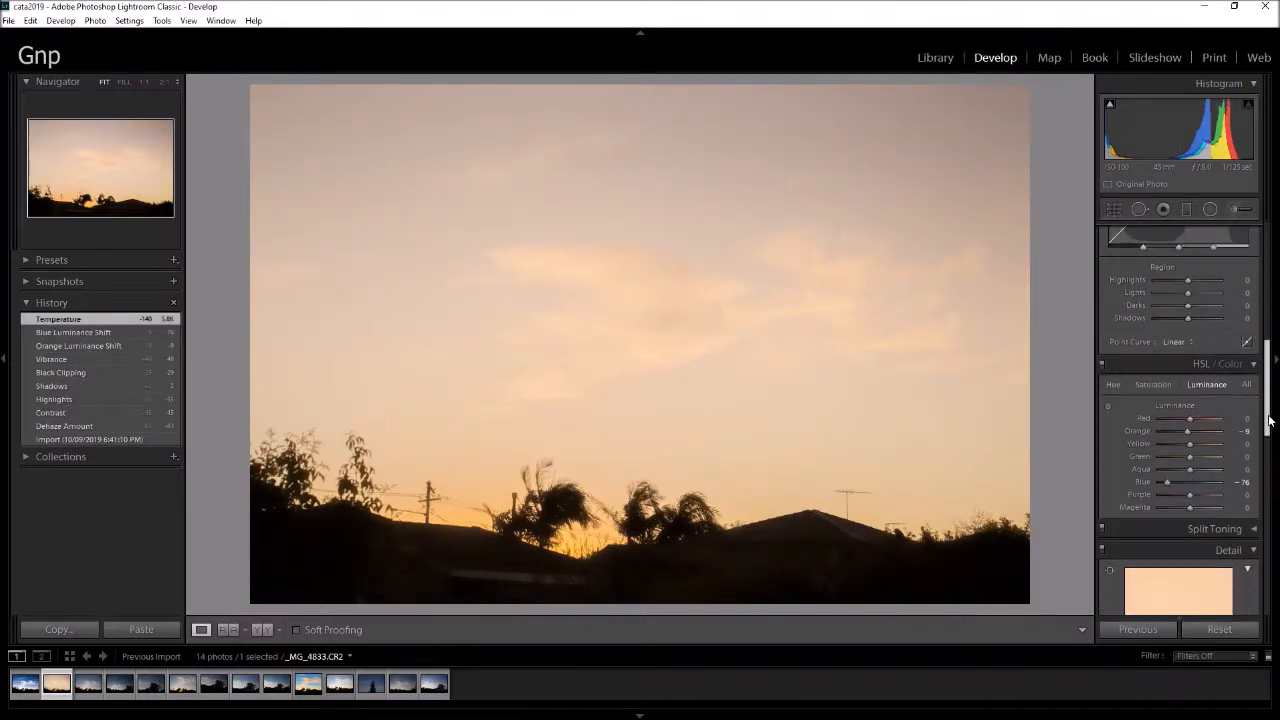
{"action": "left_click_drag", "start_coordinate": [1179, 442], "coordinate": [1186, 470]}
{"action": "scroll", "coordinate": [1256, 470], "scroll_direction": "down", "scroll_amount": 5}
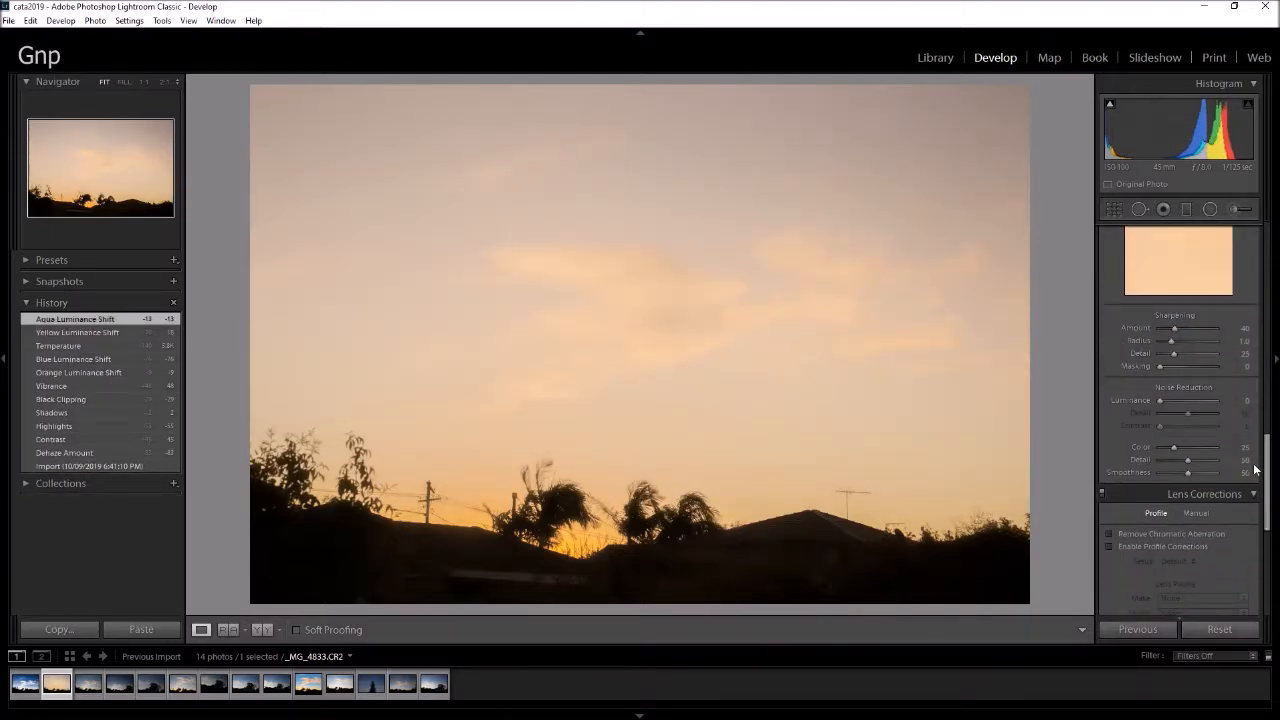
Step: Set the tone curve's Shadows to −7 and lower its Darks
{"action": "scroll", "coordinate": [1256, 470], "scroll_direction": "up", "scroll_amount": 5}
{"action": "left_click_drag", "start_coordinate": [1185, 547], "coordinate": [1181, 547]}
{"action": "mouse_move", "coordinate": [1188, 535]}
{"action": "left_mouse_down"}
{"action": "mouse_move", "coordinate": [1169, 530]}
{"action": "mouse_move", "coordinate": [1179, 538]}
{"action": "left_mouse_up"}
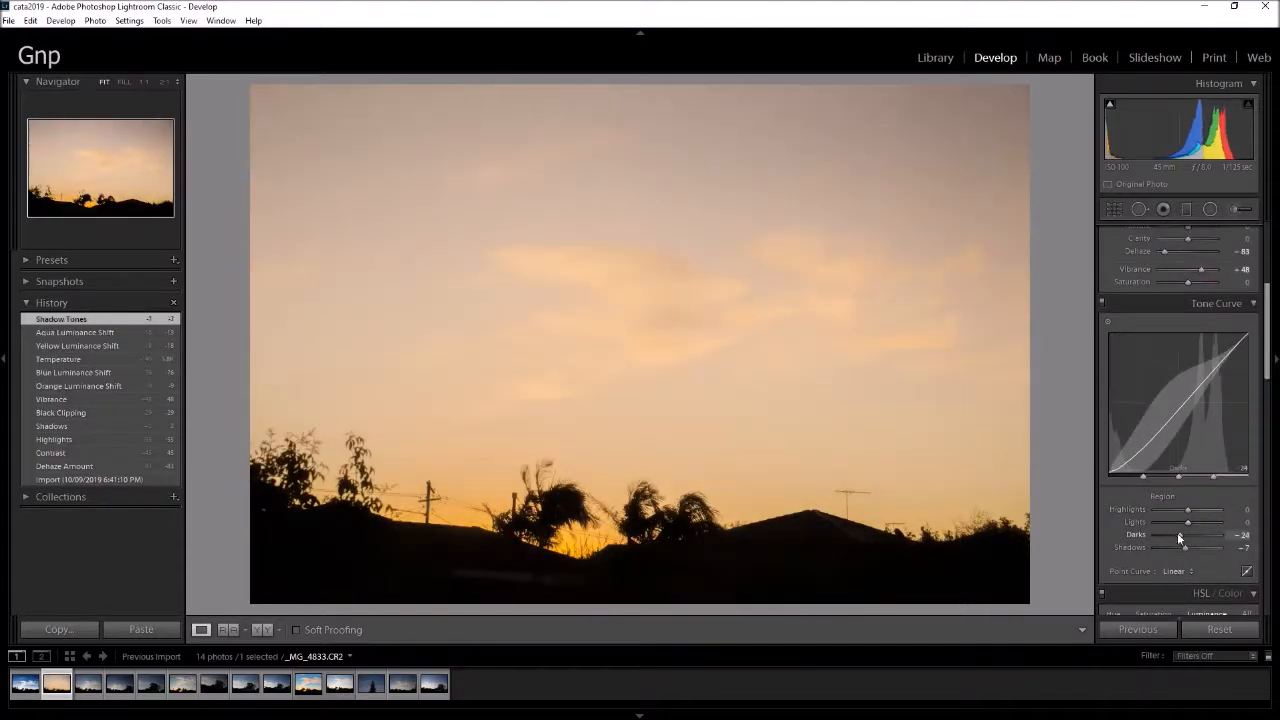
Step: Set up the Adjustment Brush with Highlights −4, Sharpness 83 and a brush size of 15
{"action": "left_click", "coordinate": [391, 498]}
{"action": "left_click_drag", "start_coordinate": [626, 523], "coordinate": [685, 404]}
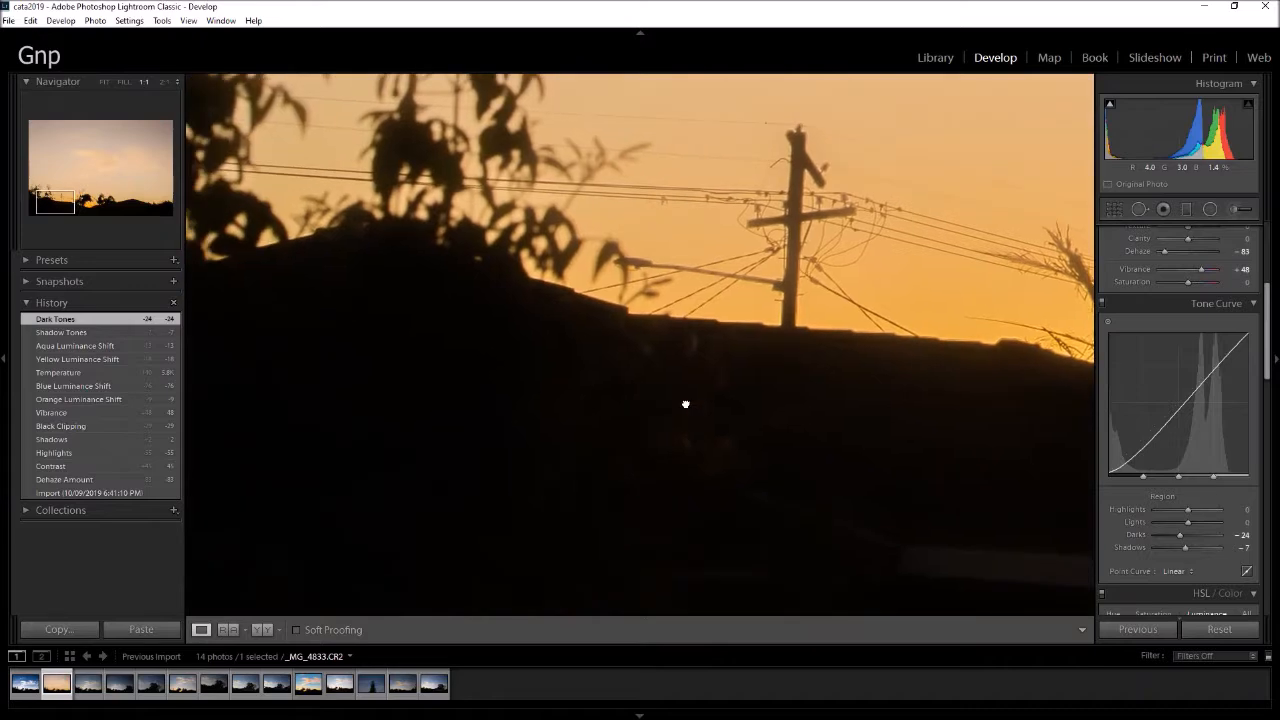
{"action": "left_click", "coordinate": [685, 404]}
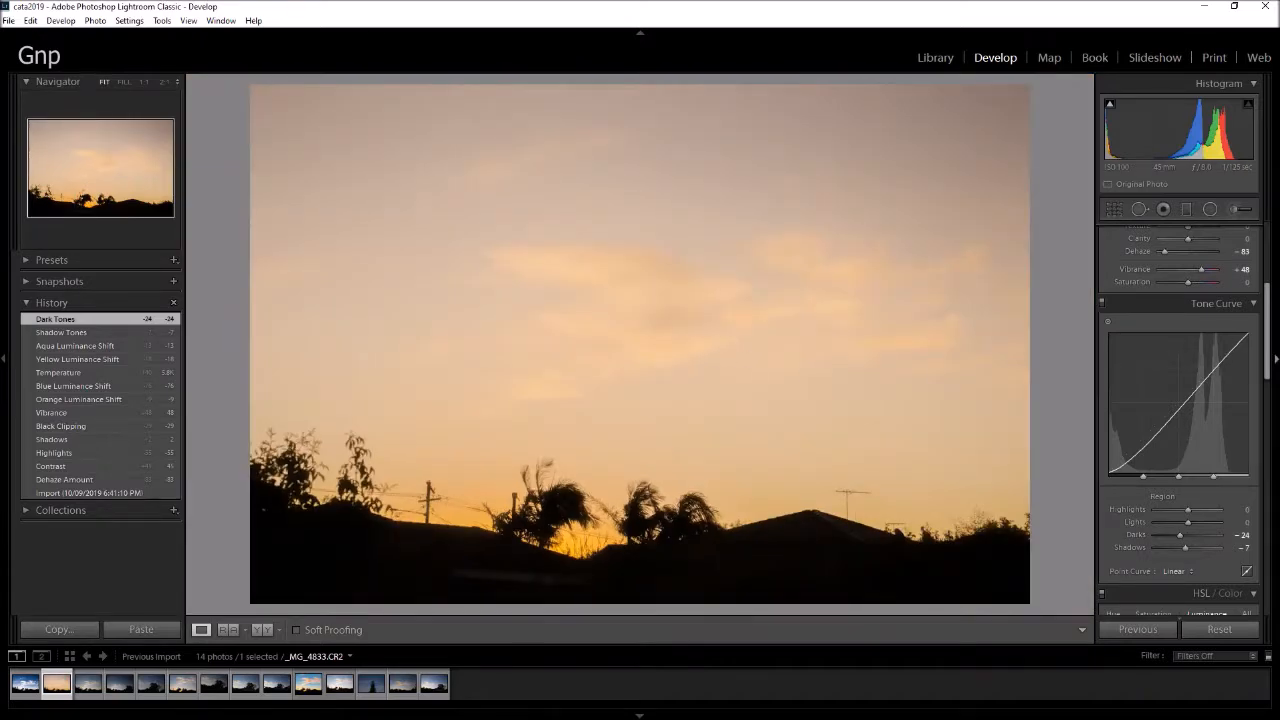
{"action": "scroll", "coordinate": [1237, 250], "scroll_direction": "up", "scroll_amount": 5}
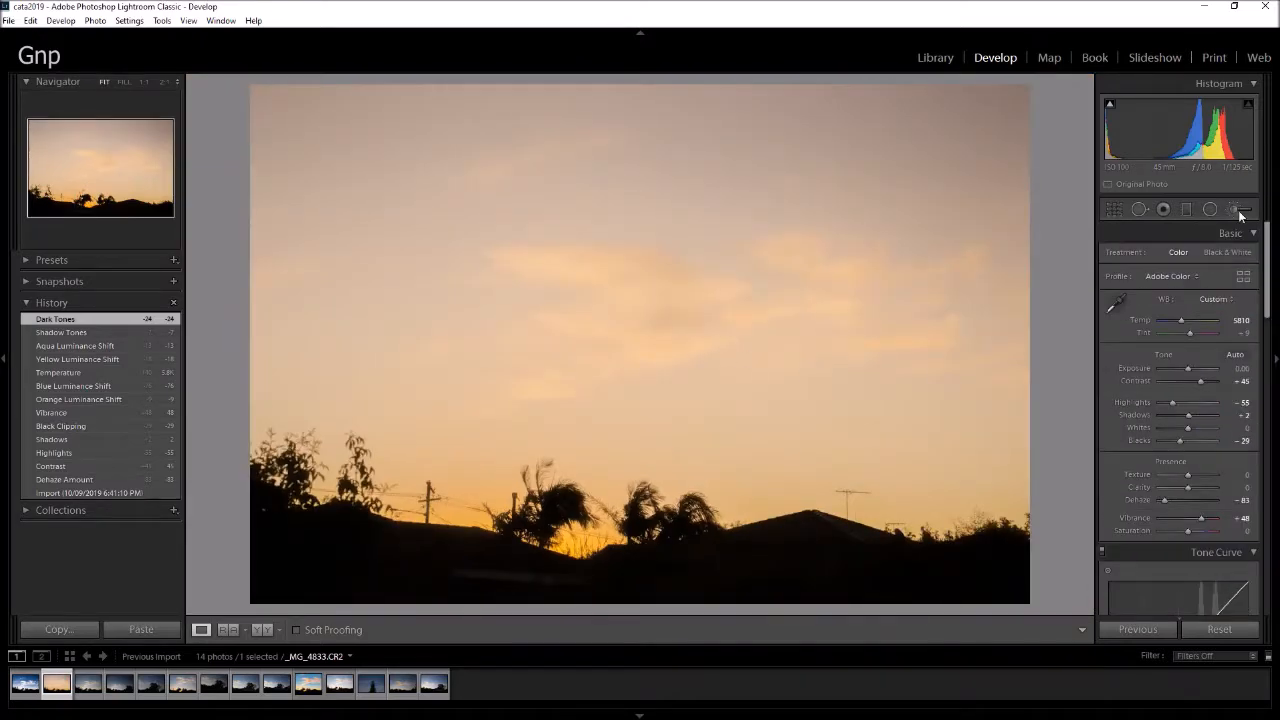
{"action": "left_click", "coordinate": [1238, 211]}
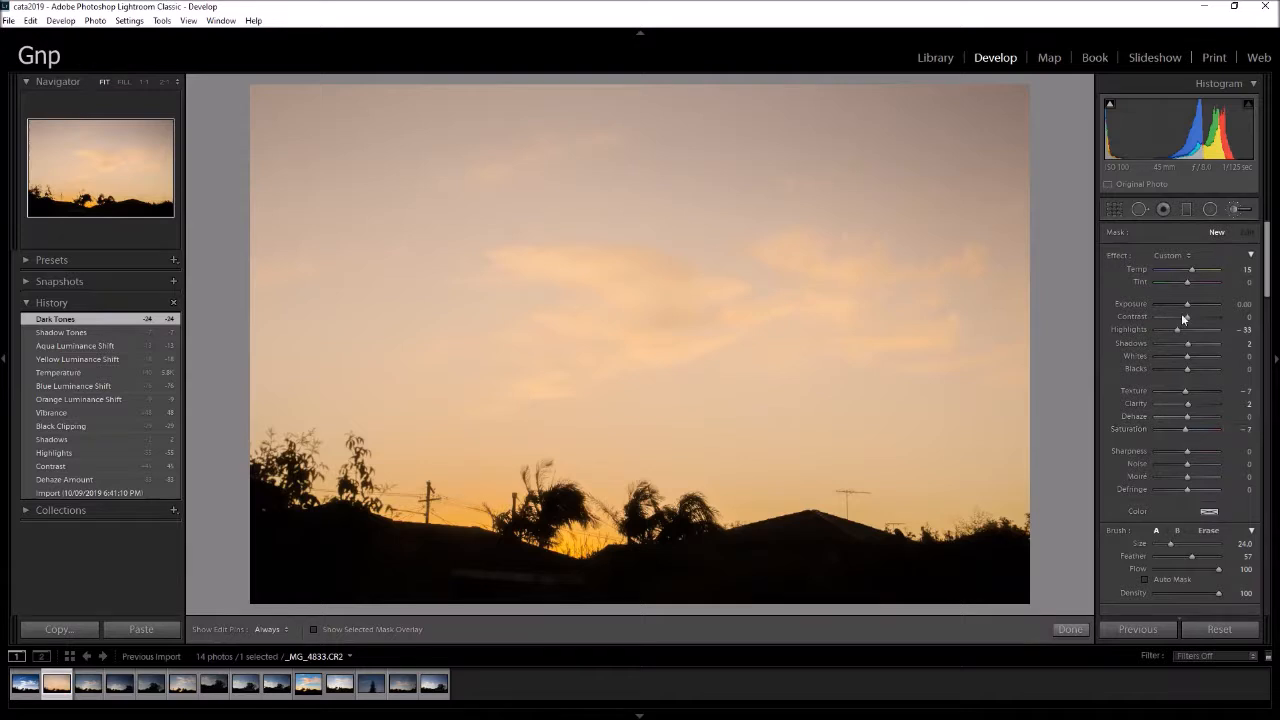
{"action": "left_click_drag", "start_coordinate": [1187, 336], "coordinate": [1189, 336]}
{"action": "left_click_drag", "start_coordinate": [1185, 451], "coordinate": [1213, 451]}
{"action": "scroll", "coordinate": [960, 551], "scroll_direction": "down", "scroll_amount": 2}
{"action": "scroll", "coordinate": [960, 560], "scroll_direction": "down", "scroll_amount": 2}
{"action": "key", "text": "h"}
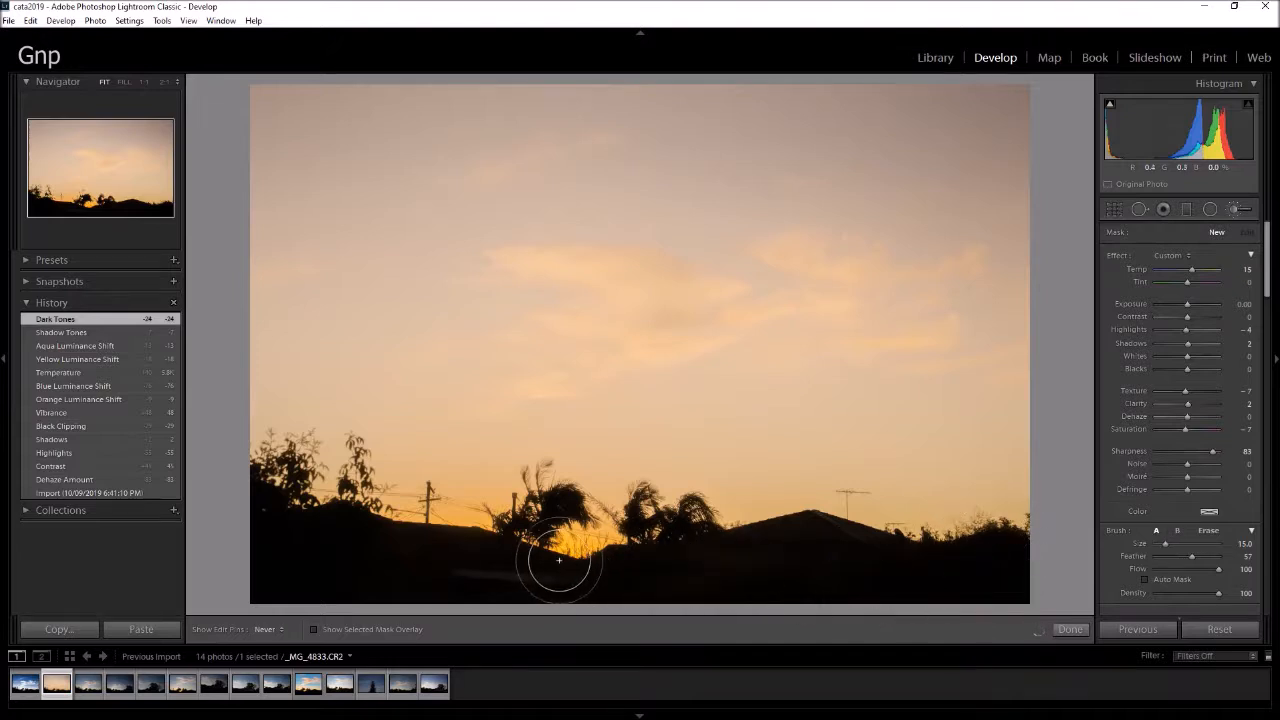
Step: Paint brush strokes over the dark trees, rooftops and ground along the photo's skyline
{"action": "left_click_drag", "start_coordinate": [303, 538], "coordinate": [288, 496]}
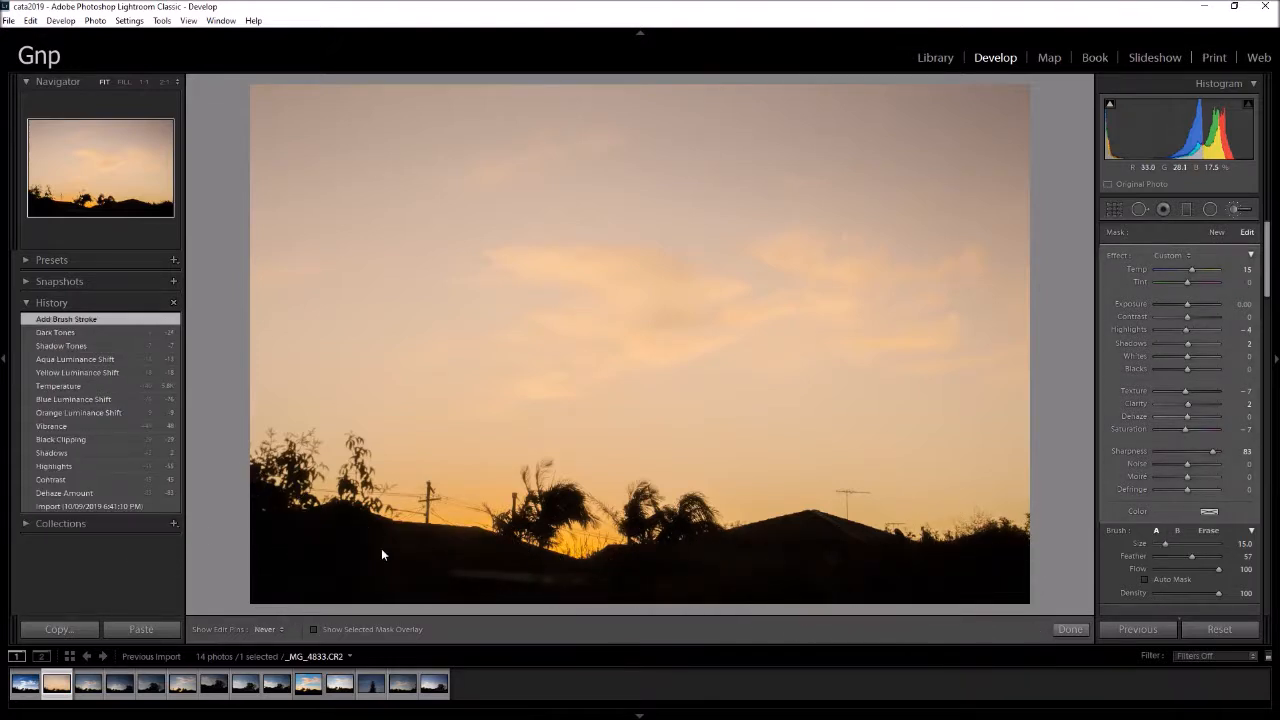
{"action": "left_click_drag", "start_coordinate": [312, 575], "coordinate": [423, 530]}
{"action": "mouse_move", "coordinate": [560, 579]}
{"action": "left_mouse_down"}
{"action": "mouse_move", "coordinate": [586, 580]}
{"action": "mouse_move", "coordinate": [600, 560]}
{"action": "mouse_move", "coordinate": [758, 578]}
{"action": "mouse_move", "coordinate": [384, 532]}
{"action": "left_mouse_up"}
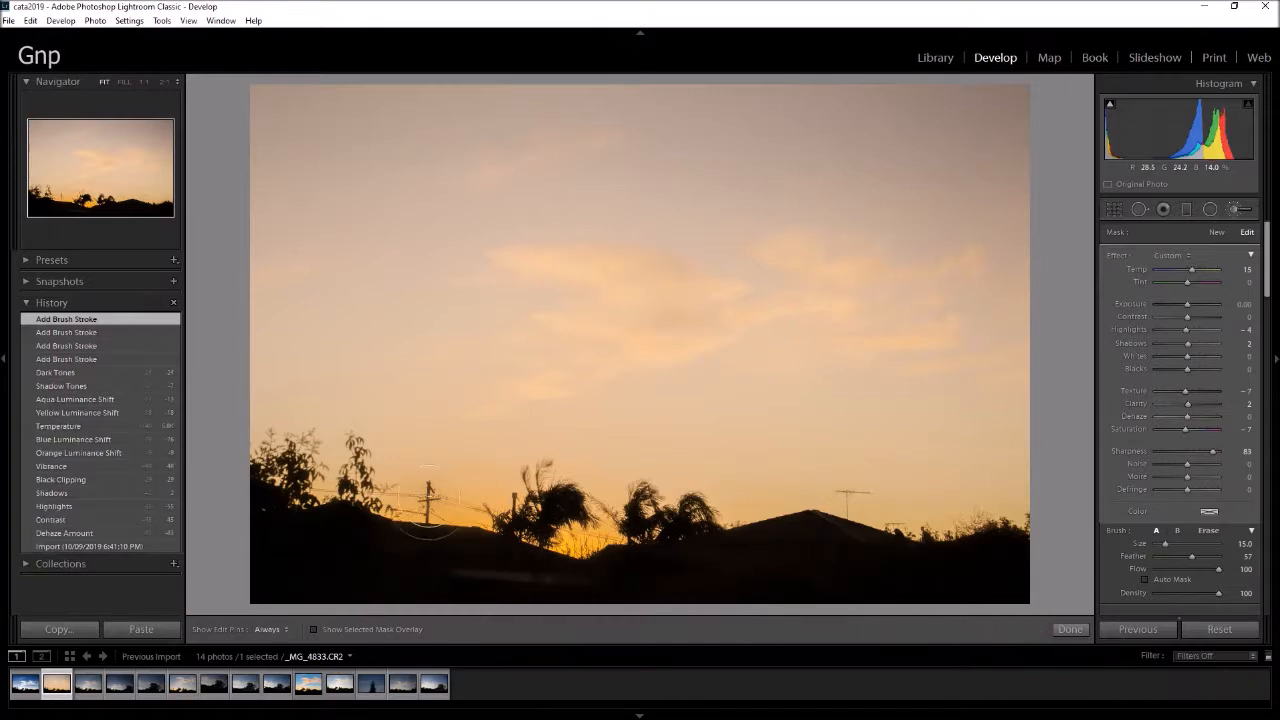
{"action": "left_click_drag", "start_coordinate": [271, 589], "coordinate": [424, 564]}
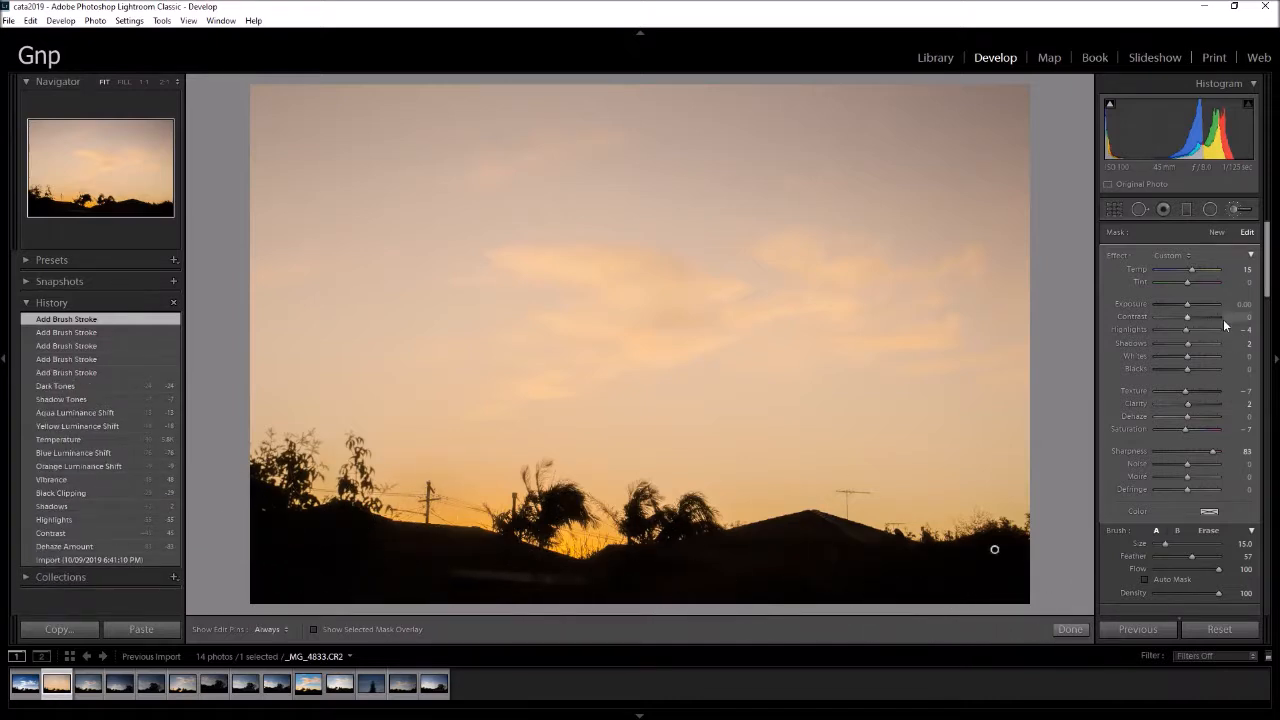
Step: Set the brushed area's Contrast to 15 and Dehaze to 11, and reduce the brush size to 13
{"action": "mouse_move", "coordinate": [1208, 316]}
{"action": "left_mouse_down"}
{"action": "mouse_move", "coordinate": [1173, 318]}
{"action": "mouse_move", "coordinate": [1191, 318]}
{"action": "left_mouse_up"}
{"action": "left_click_drag", "start_coordinate": [1187, 417], "coordinate": [1194, 418]}
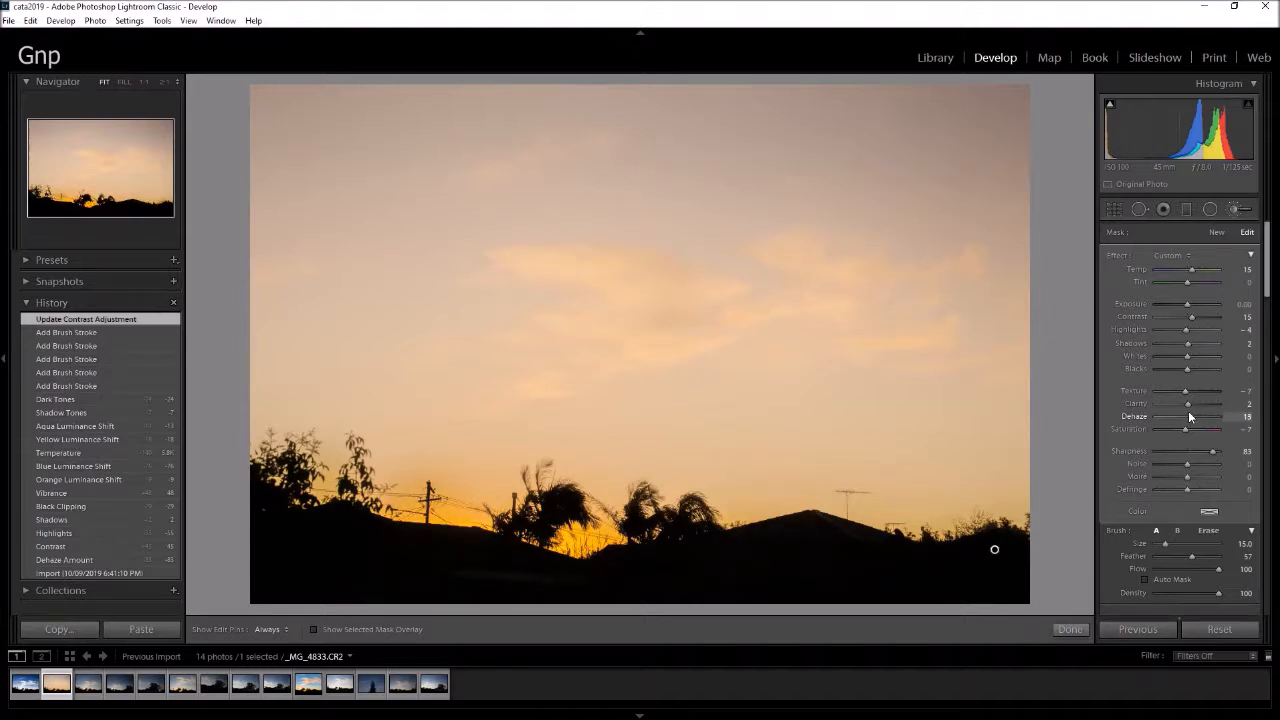
{"action": "left_click_drag", "start_coordinate": [1188, 416], "coordinate": [1184, 416]}
{"action": "key", "text": "h"}
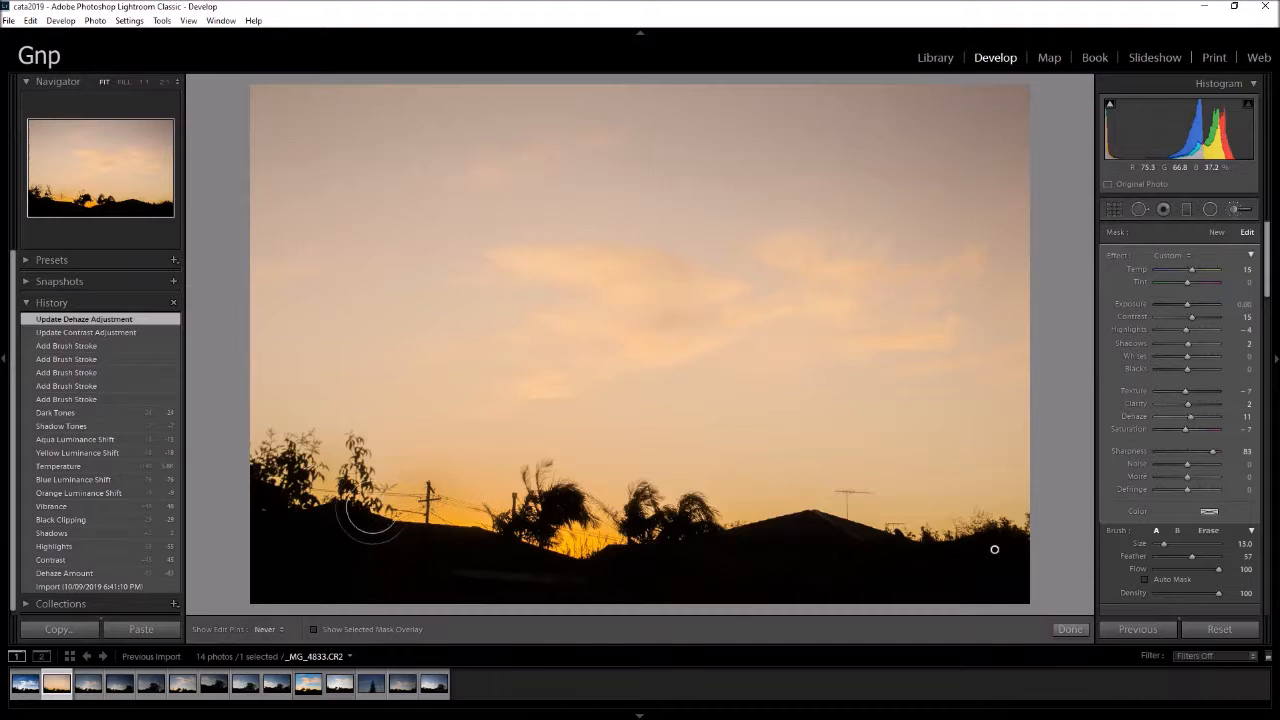
Step: Extend the brushed area along the skyline, briefly test stronger Moiré reduction, and finish the brush edit
{"action": "left_click_drag", "start_coordinate": [1027, 566], "coordinate": [1219, 569]}
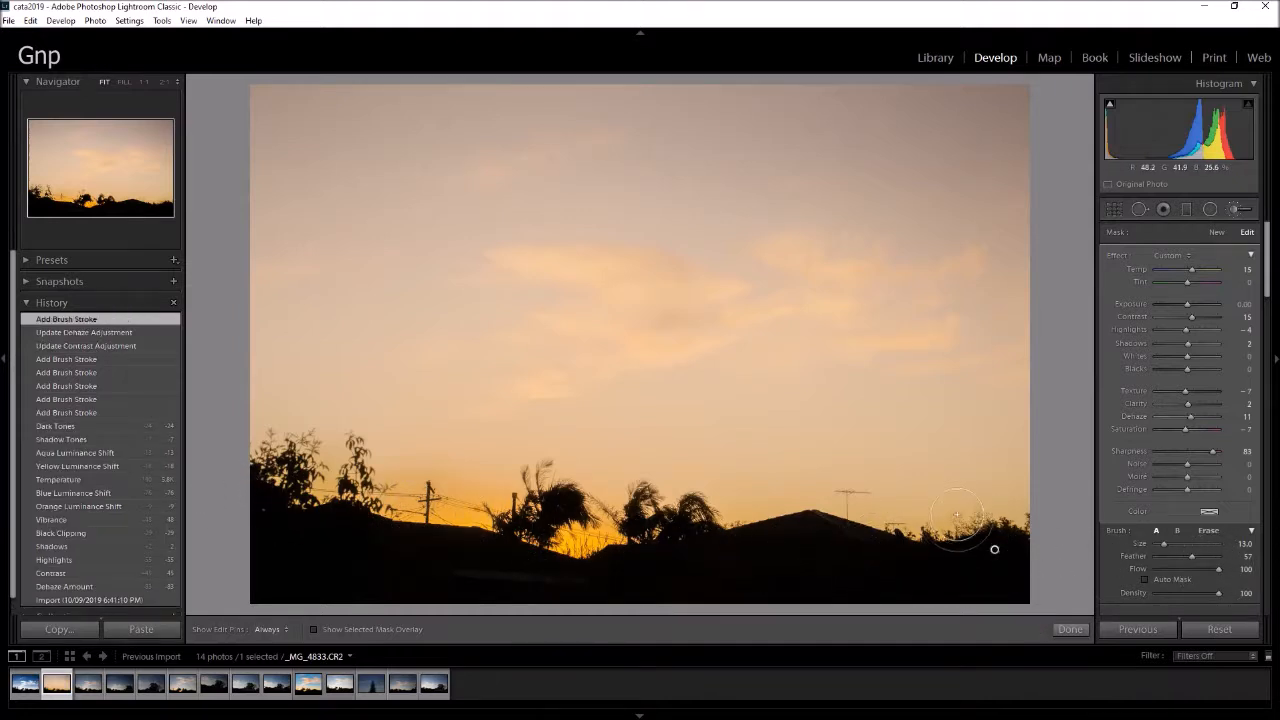
{"action": "mouse_move", "coordinate": [1187, 480]}
{"action": "left_mouse_down"}
{"action": "mouse_move", "coordinate": [1145, 478]}
{"action": "mouse_move", "coordinate": [1216, 479]}
{"action": "left_mouse_up"}
{"action": "left_click_drag", "start_coordinate": [1216, 479], "coordinate": [1188, 479]}
{"action": "left_click", "coordinate": [1070, 628]}
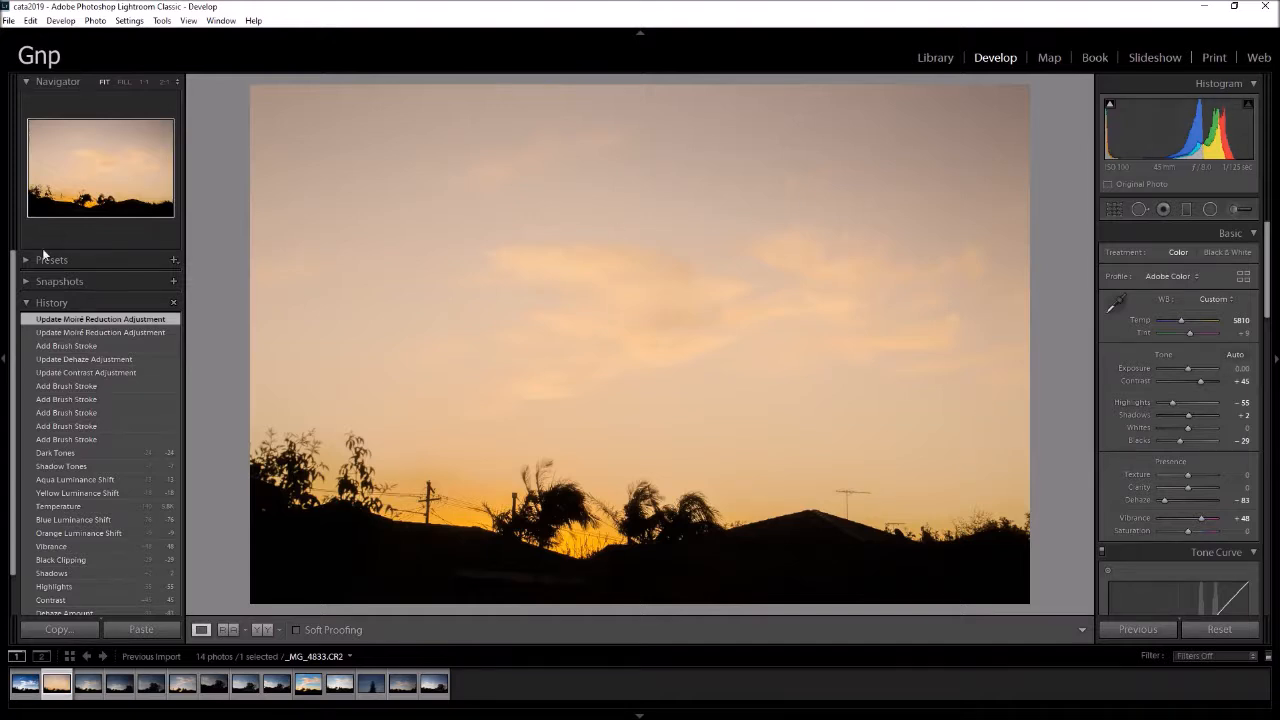
Step: Crop a narrow strip off the top and left edges of the photo
{"action": "left_click", "coordinate": [1115, 214]}
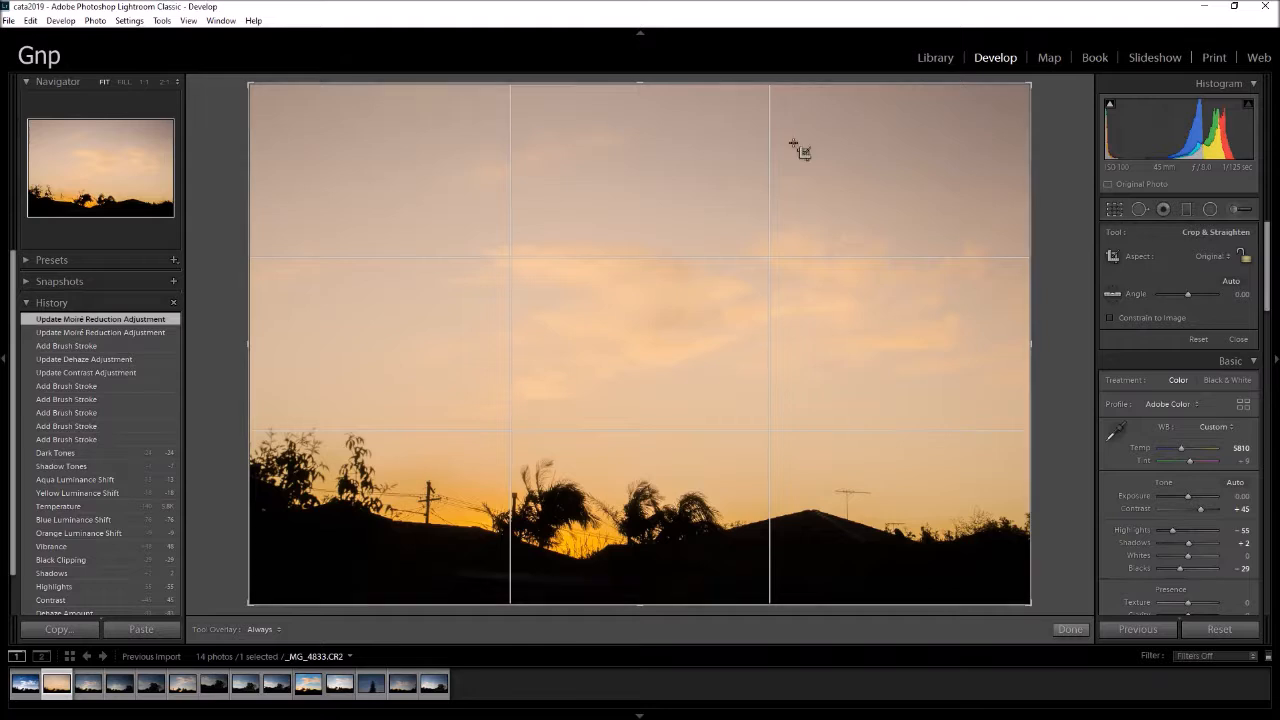
{"action": "left_click_drag", "start_coordinate": [640, 84], "coordinate": [643, 106]}
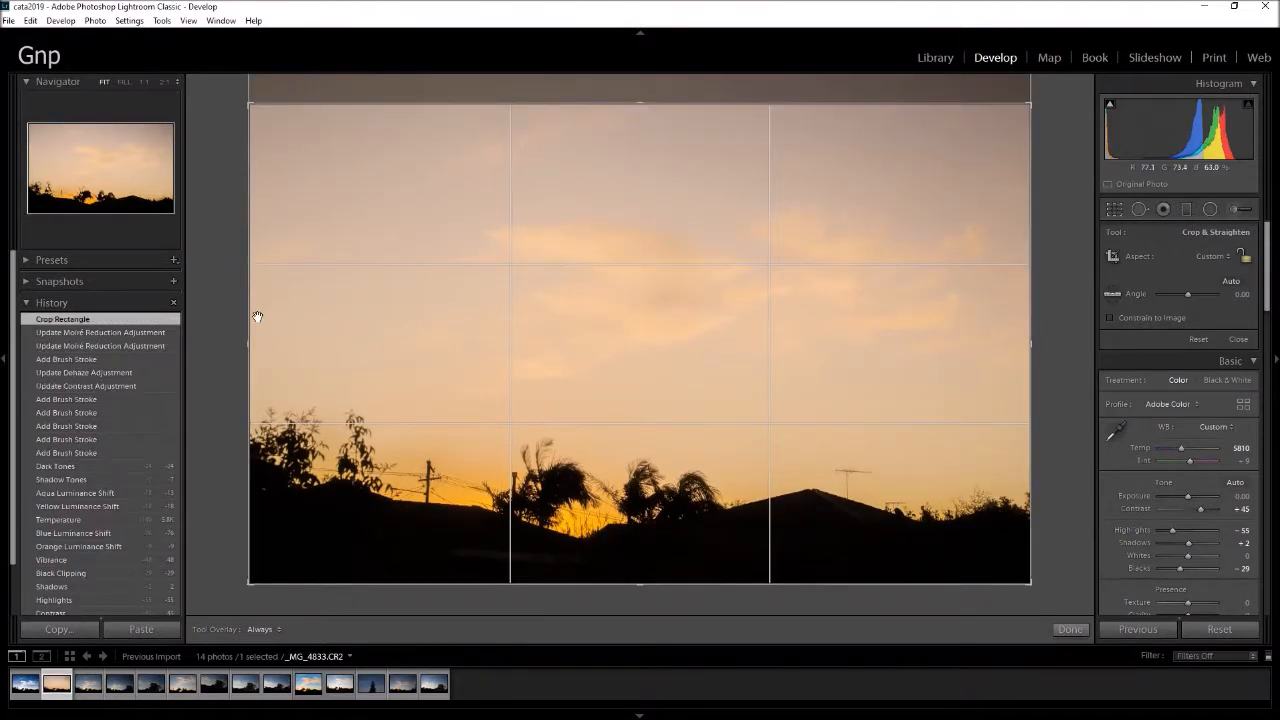
{"action": "left_click_drag", "start_coordinate": [249, 345], "coordinate": [271, 347]}
{"action": "left_click", "coordinate": [1070, 630]}
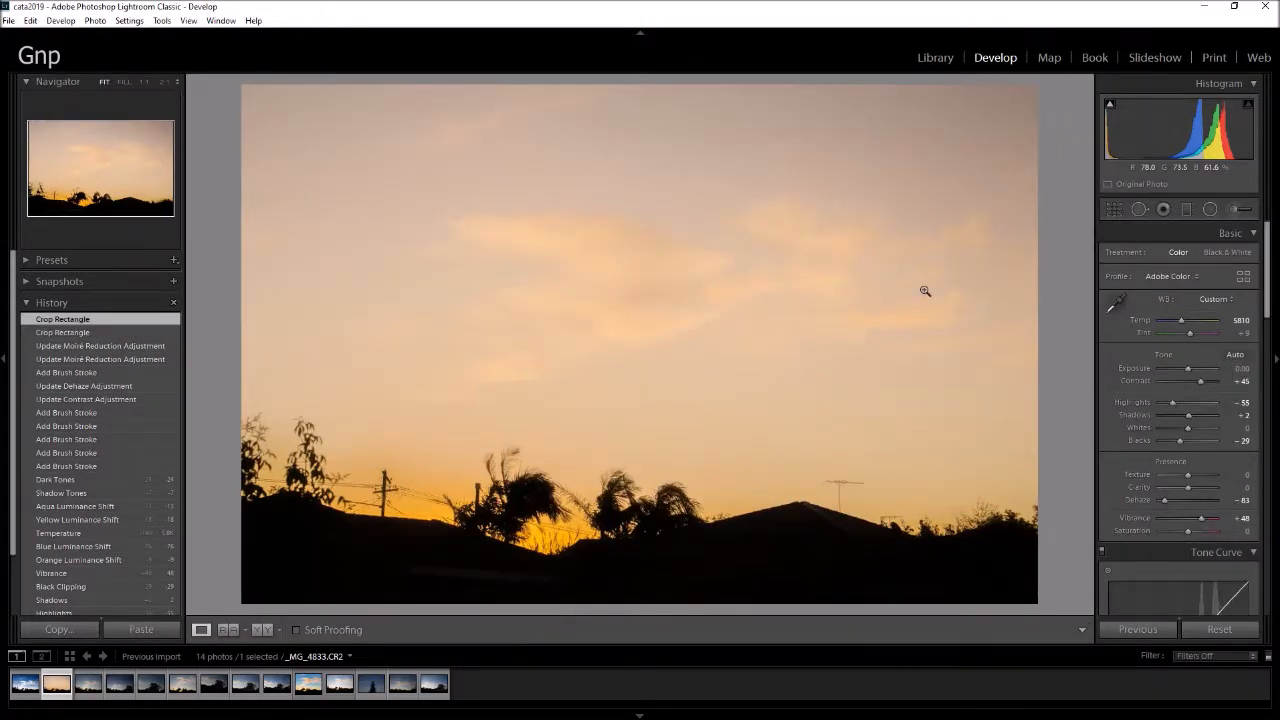
Step: Enable the lens profile corrections and set the Distortion amount to 102
{"action": "left_click_drag", "start_coordinate": [1263, 298], "coordinate": [1277, 515]}
{"action": "scroll", "coordinate": [1180, 420], "scroll_direction": "down", "scroll_amount": 3}
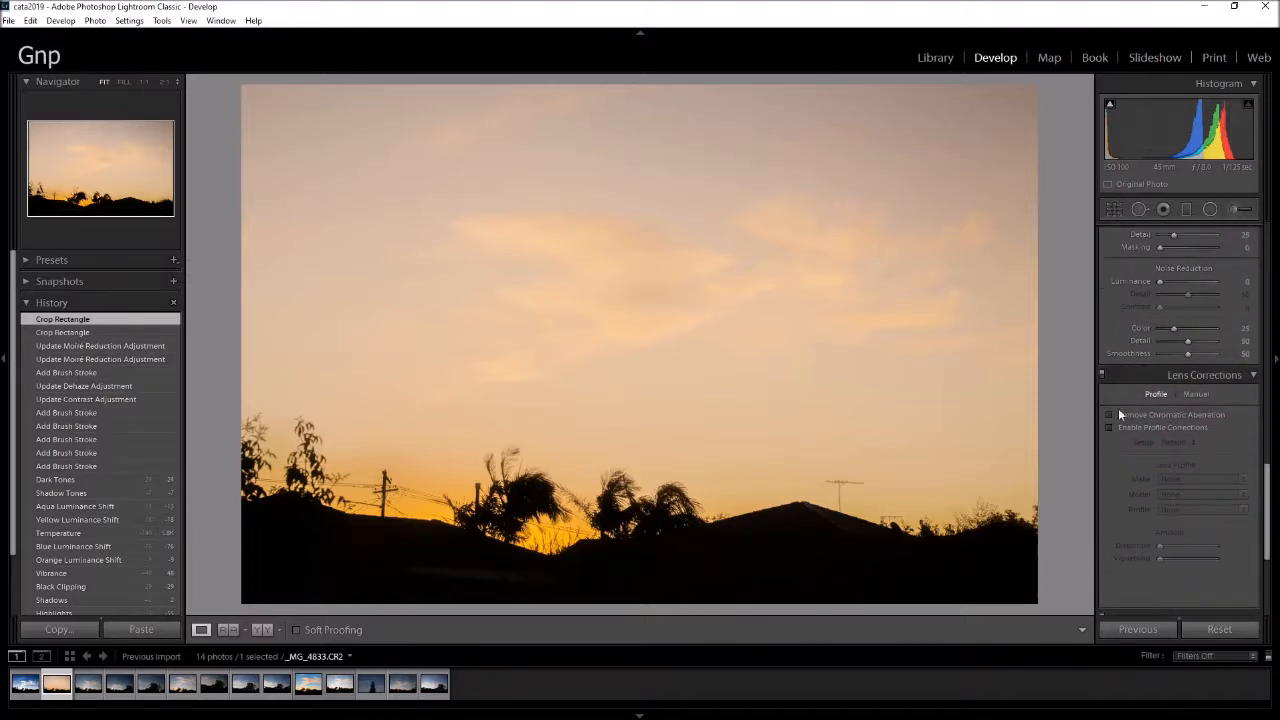
{"action": "left_click", "coordinate": [1108, 429]}
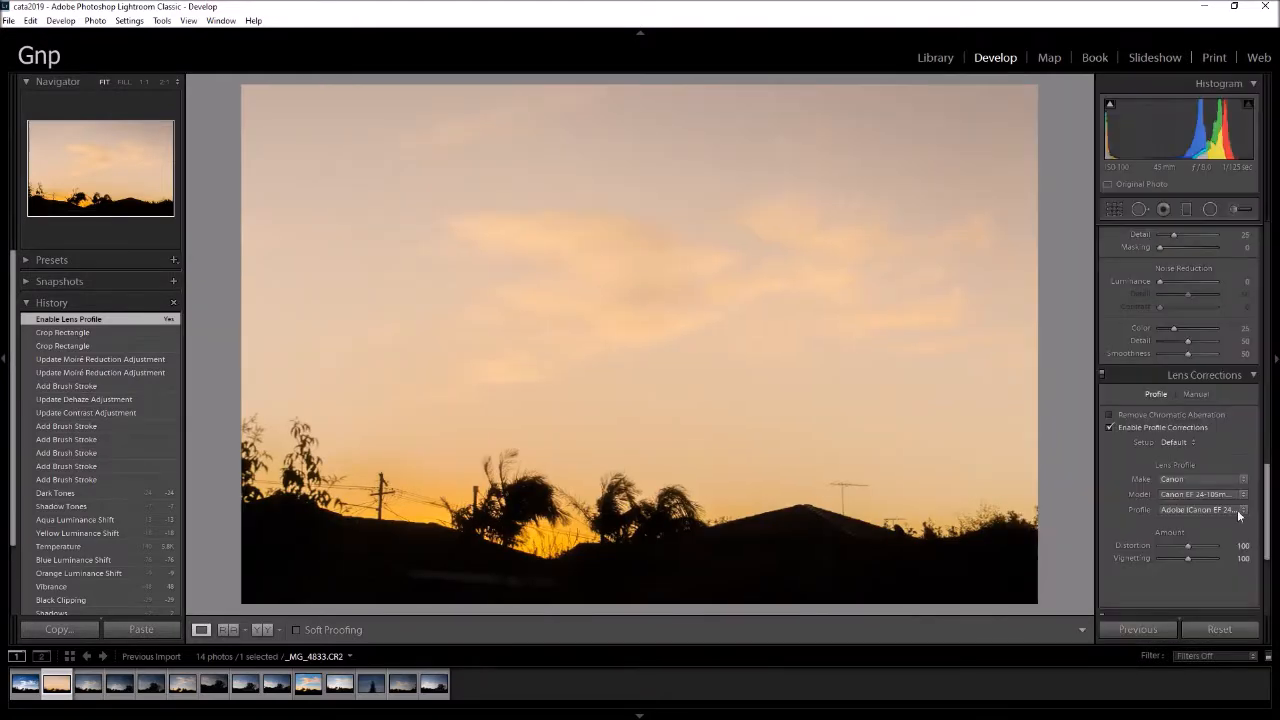
{"action": "left_click_drag", "start_coordinate": [1187, 546], "coordinate": [1185, 547]}
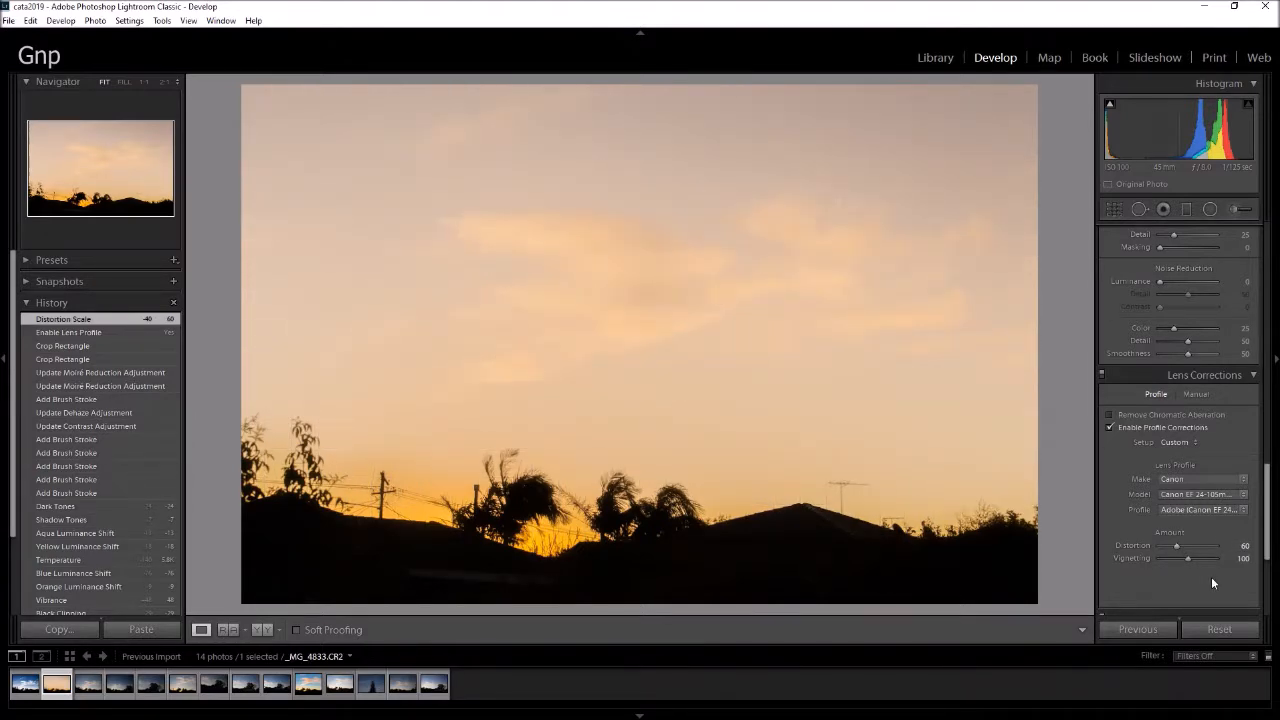
{"action": "left_click_drag", "start_coordinate": [1177, 545], "coordinate": [1187, 545]}
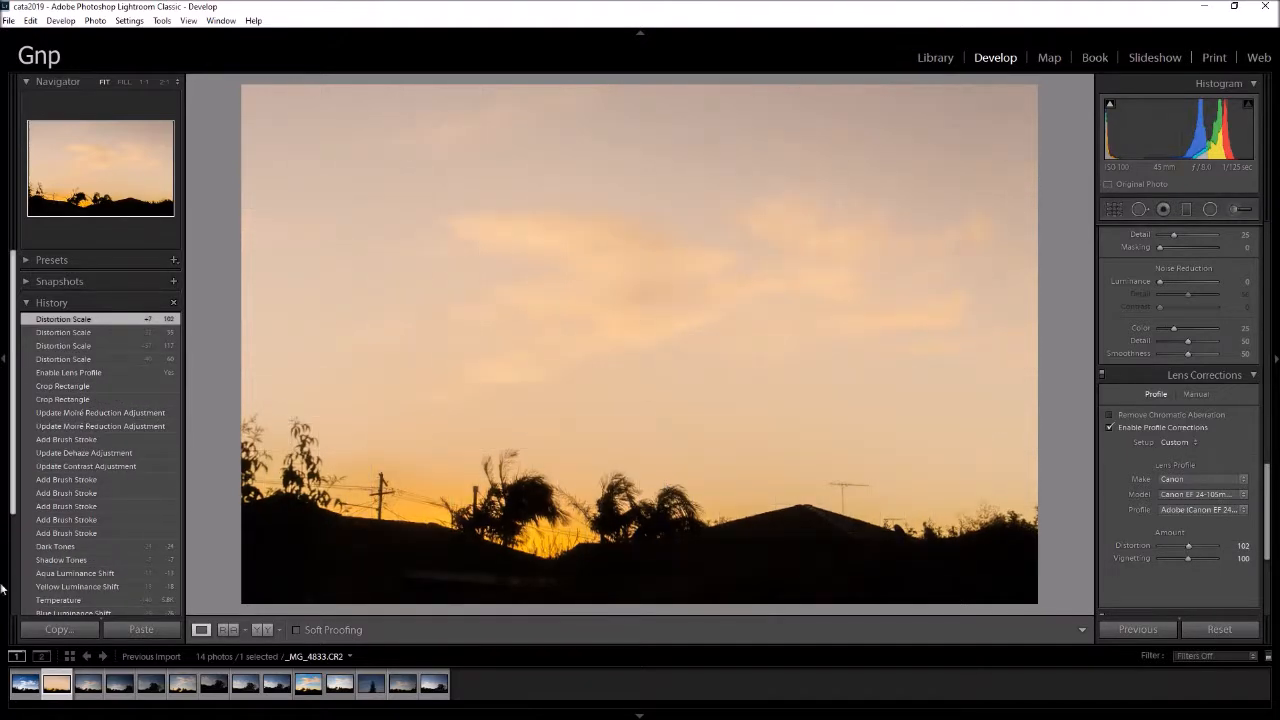
Step: Set Highlights to −36, Clarity to +12 and Texture to −2 on photo _MG_4833.CR2
{"action": "left_click", "coordinate": [92, 686]}
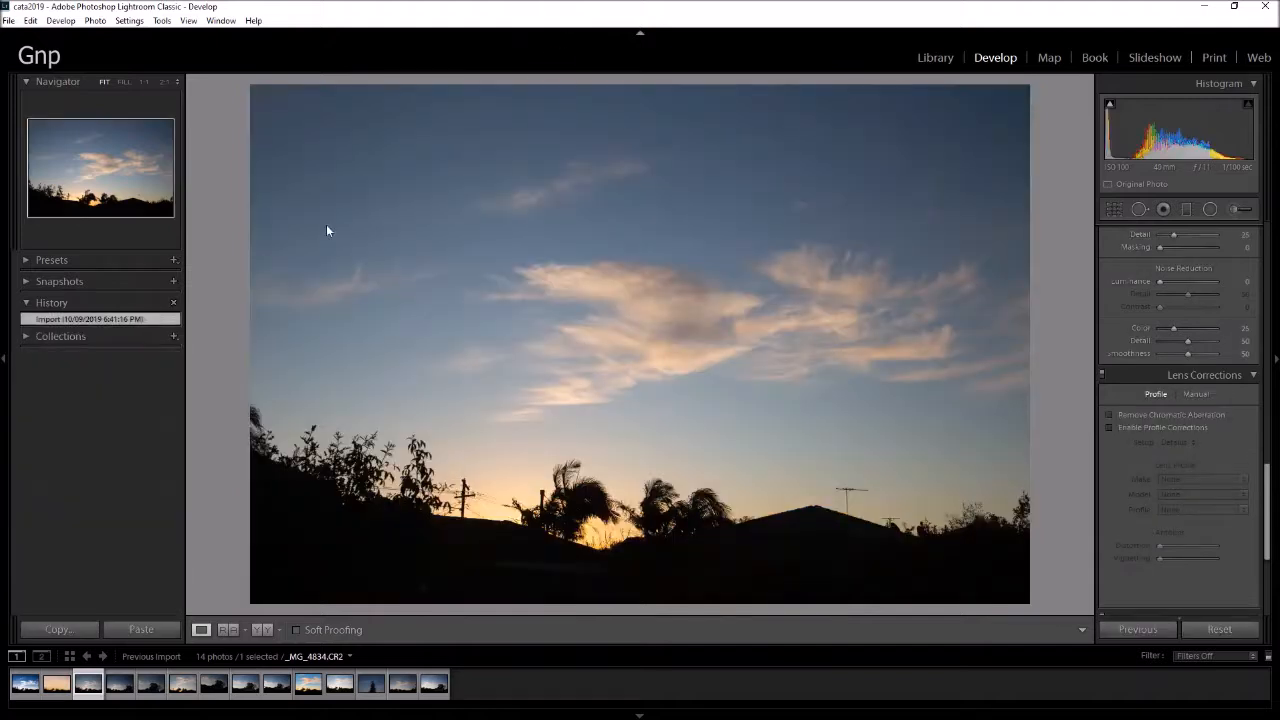
{"action": "left_click", "coordinate": [60, 681]}
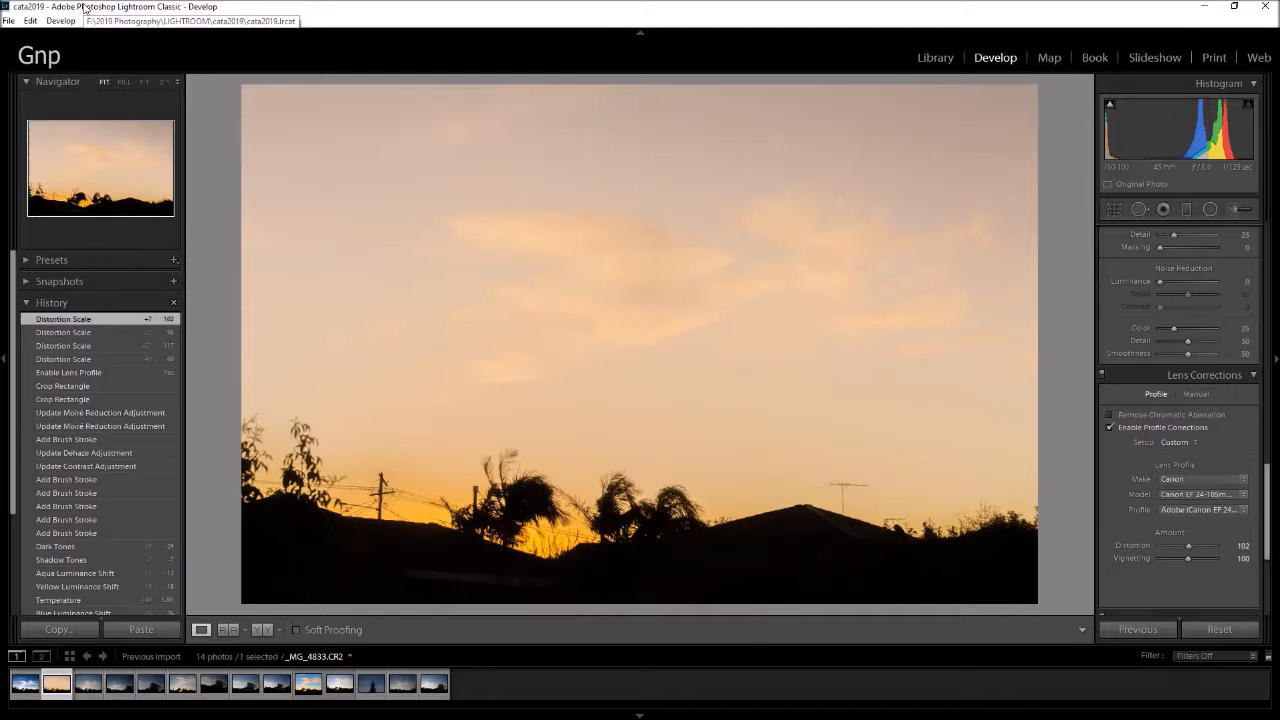
{"action": "scroll", "coordinate": [1178, 401], "scroll_direction": "up", "scroll_amount": 10}
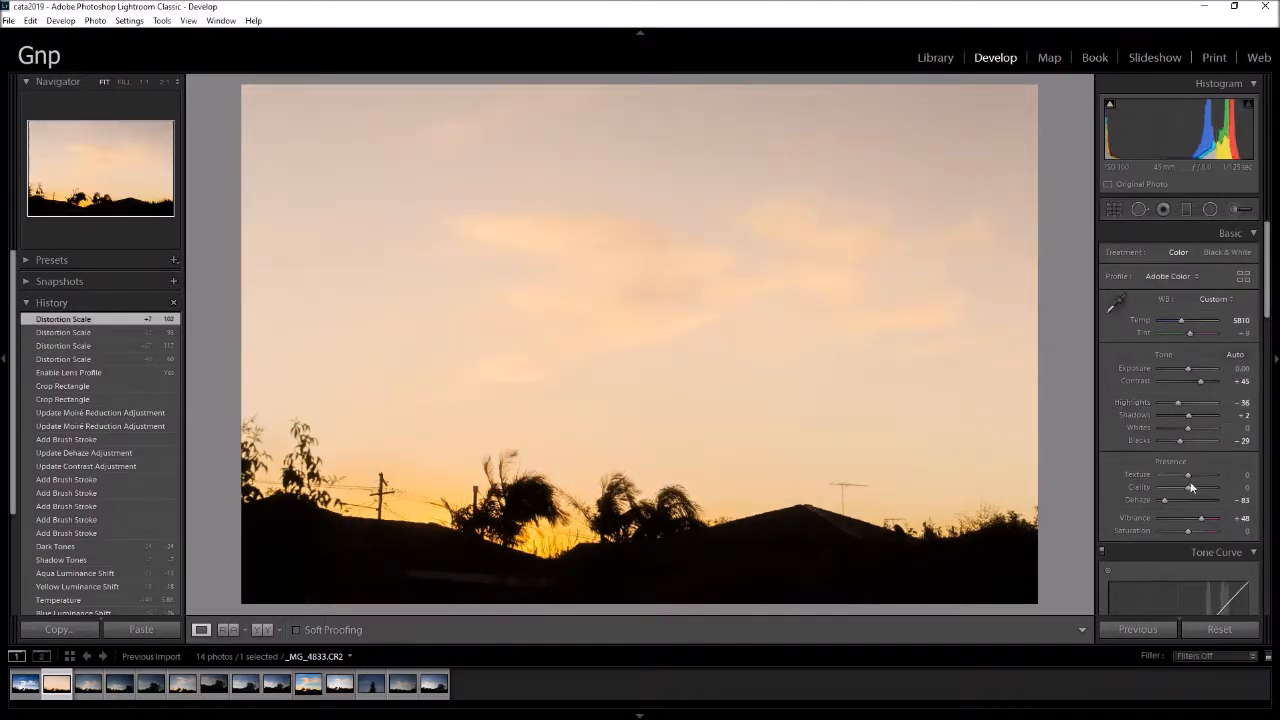
{"action": "mouse_move", "coordinate": [1188, 487]}
{"action": "left_mouse_down"}
{"action": "mouse_move", "coordinate": [1228, 497]}
{"action": "mouse_move", "coordinate": [1127, 494]}
{"action": "mouse_move", "coordinate": [1203, 501]}
{"action": "mouse_move", "coordinate": [1180, 482]}
{"action": "mouse_move", "coordinate": [1192, 479]}
{"action": "left_mouse_up"}
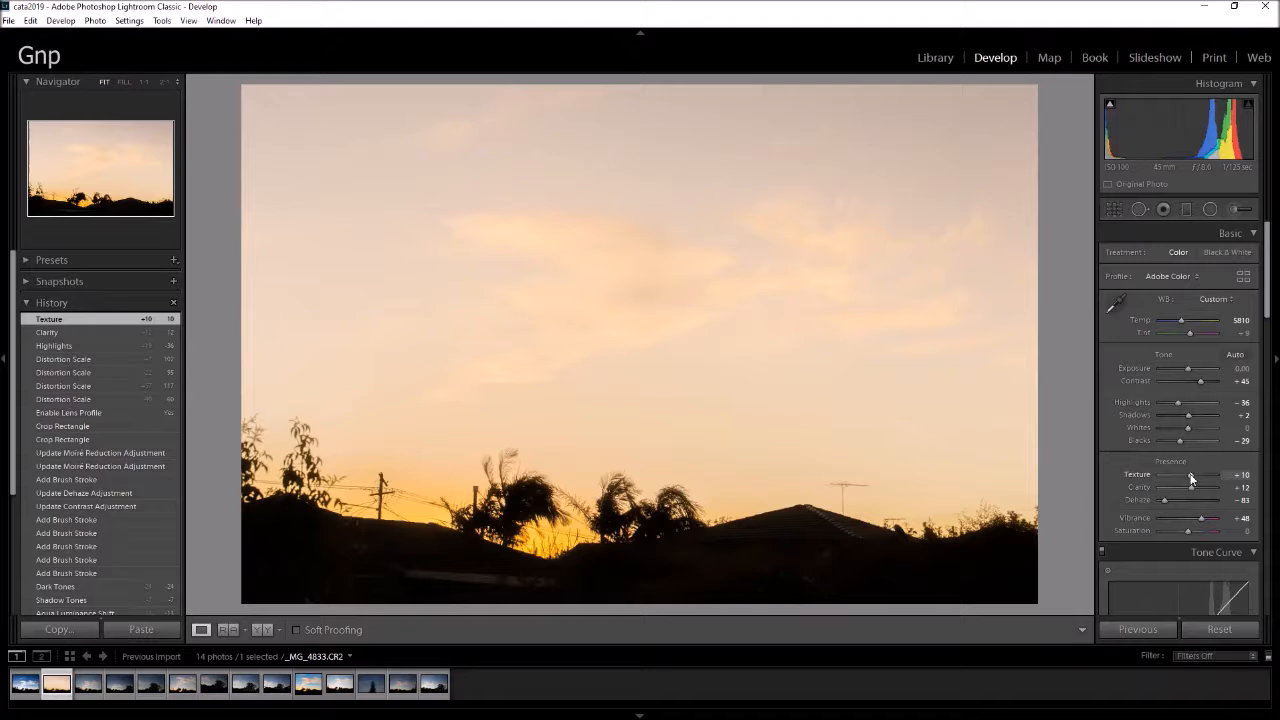
{"action": "left_click_drag", "start_coordinate": [1187, 478], "coordinate": [1186, 478]}
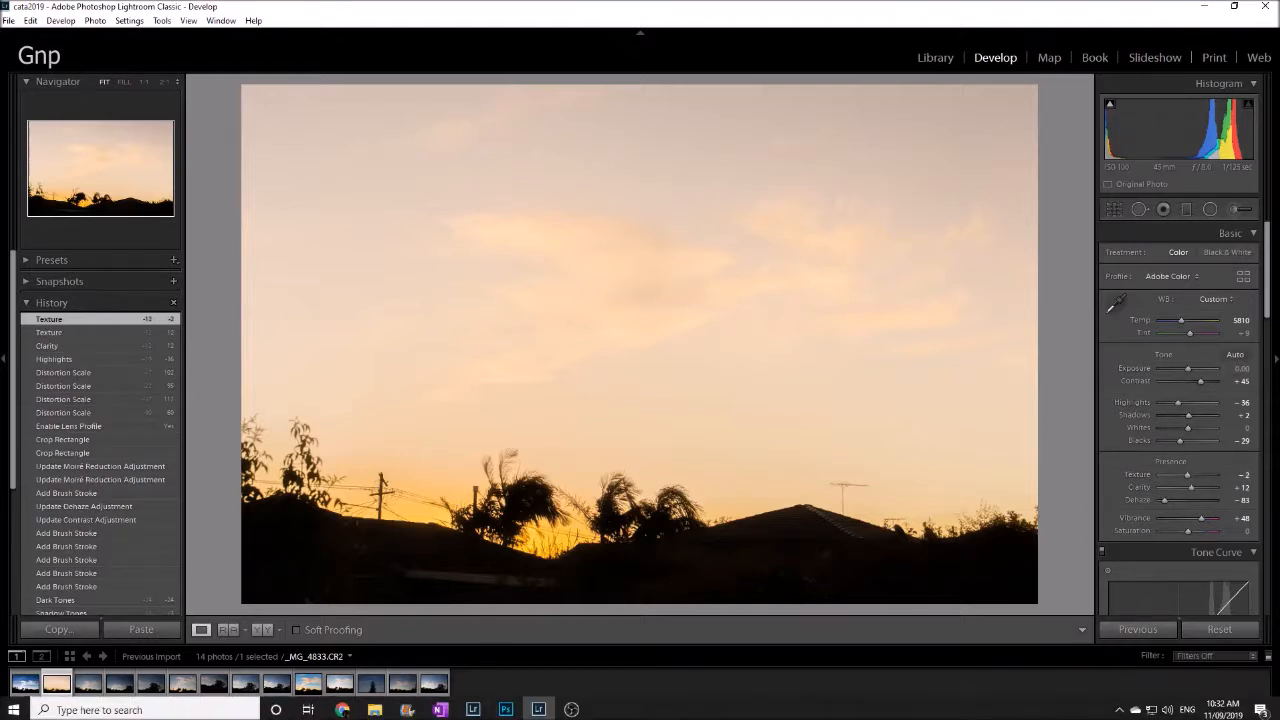
Step: Open photo _MG_4834.CR2 and crop it to a narrower upright frame around the clouds and palm trees
{"action": "key", "text": "Right"}
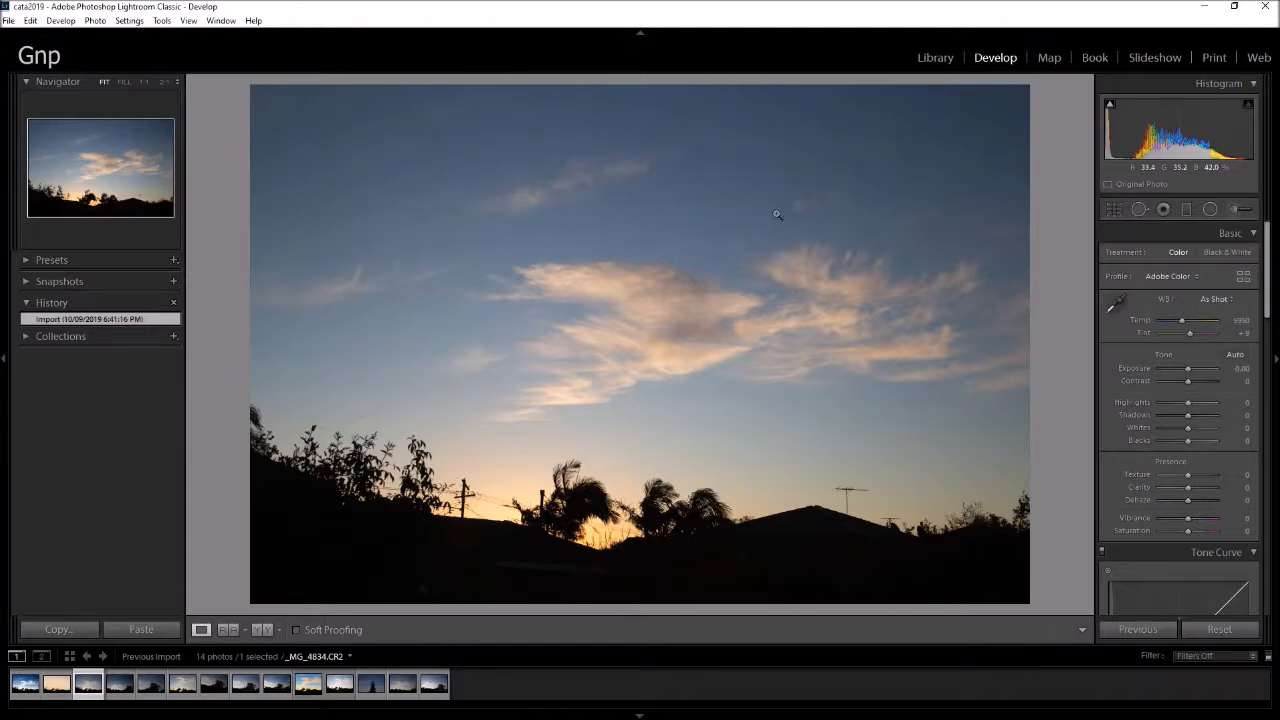
{"action": "left_click", "coordinate": [1116, 210]}
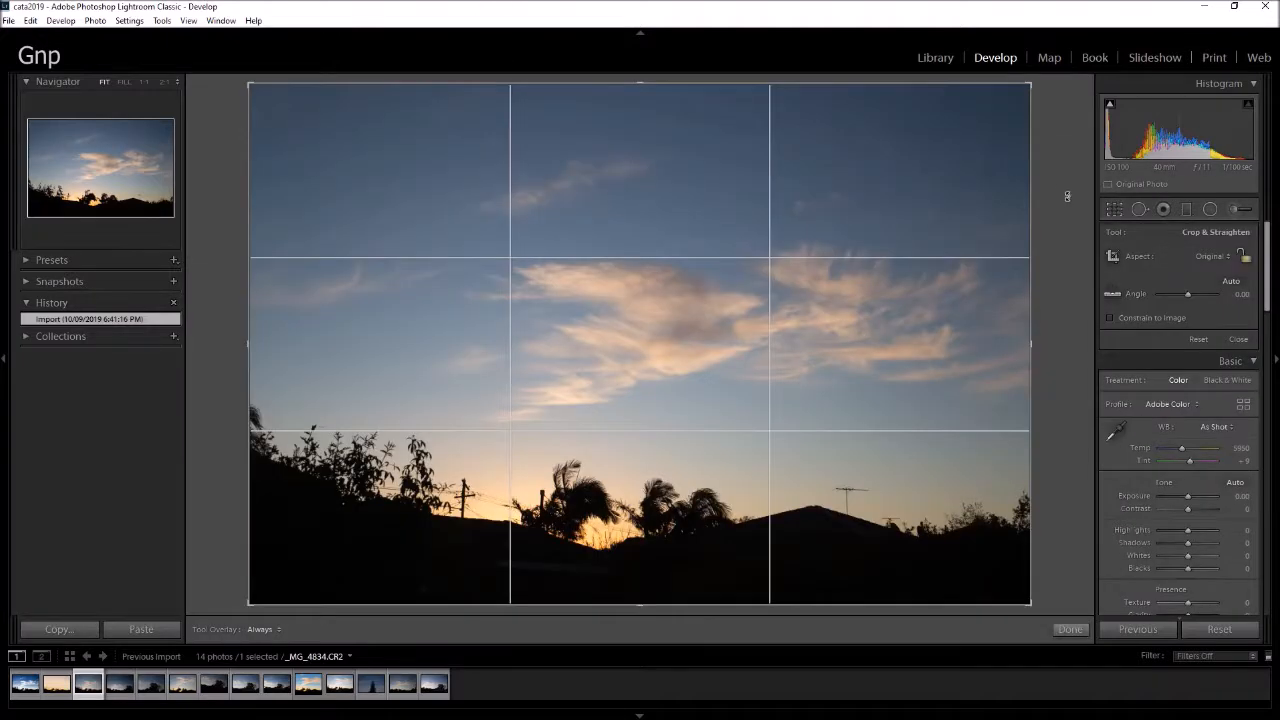
{"action": "left_click_drag", "start_coordinate": [1034, 100], "coordinate": [857, 150]}
{"action": "left_click_drag", "start_coordinate": [690, 275], "coordinate": [449, 374]}
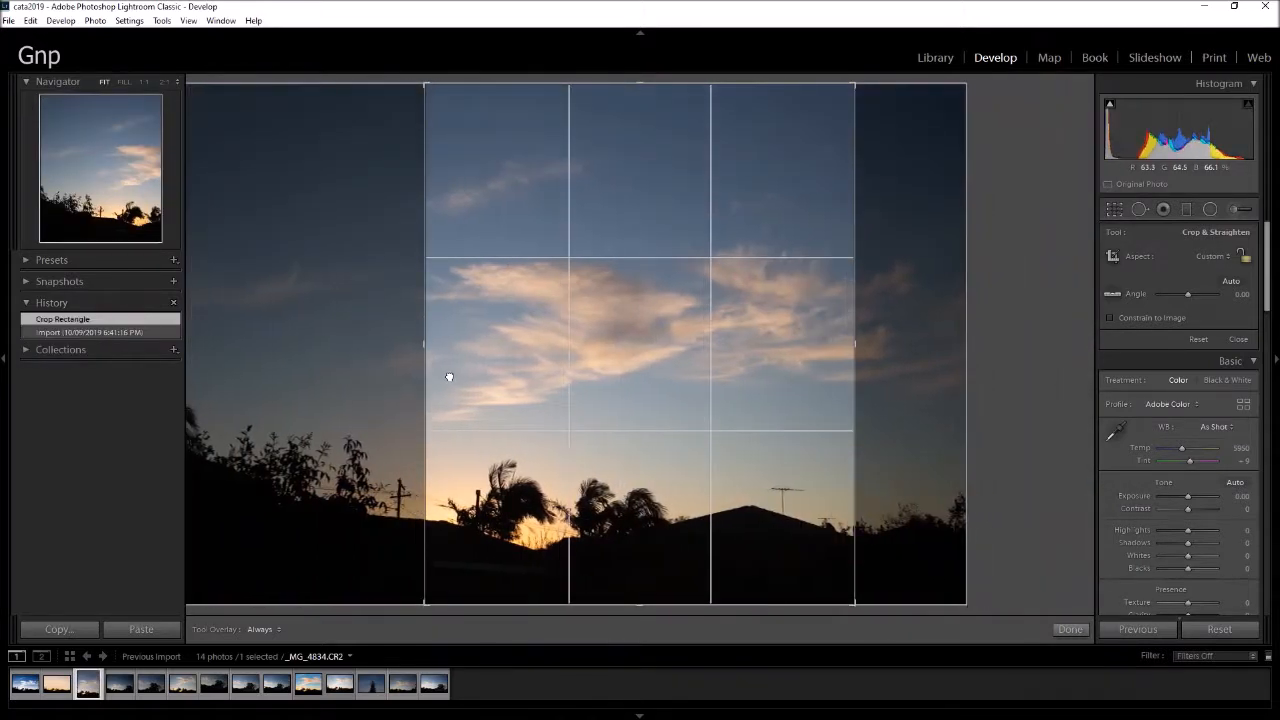
{"action": "key", "text": "Return"}
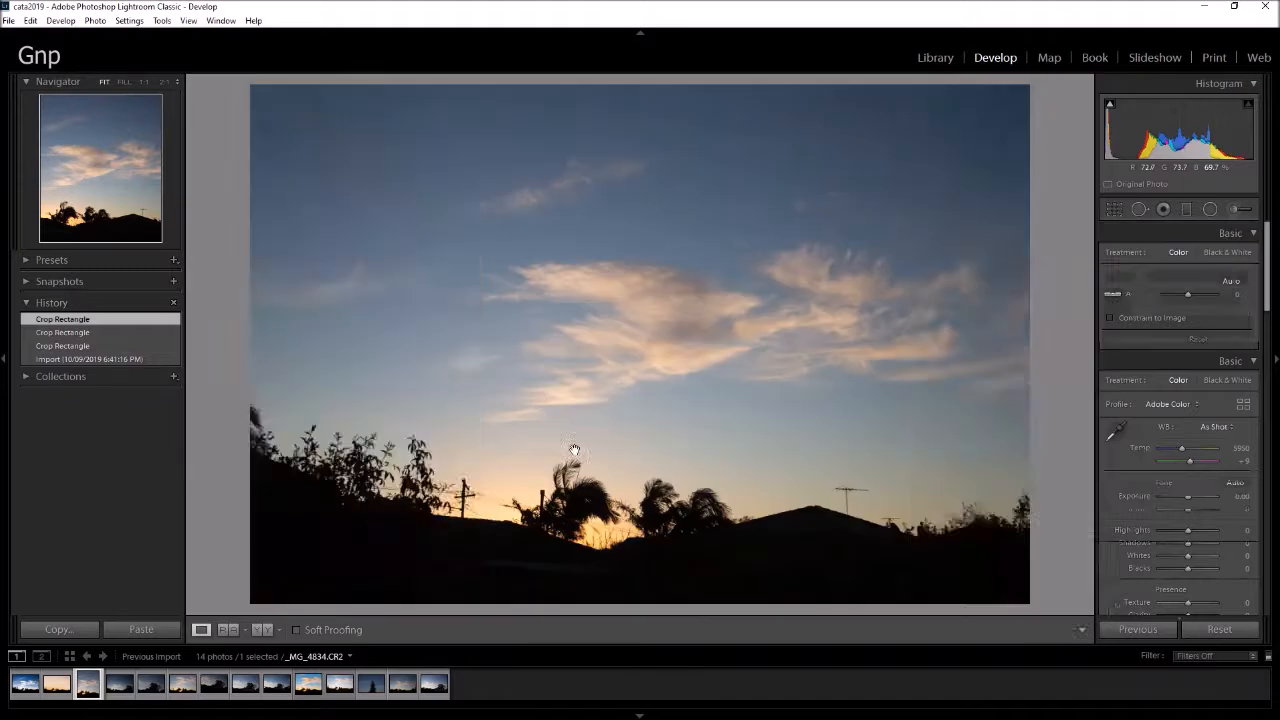
Step: Set Clarity to +52 and Dehaze to +26, and crop the photo to a 1 x 1 square centred on the clouds
{"action": "mouse_move", "coordinate": [1188, 487]}
{"action": "left_mouse_down"}
{"action": "mouse_move", "coordinate": [1203, 488]}
{"action": "mouse_move", "coordinate": [1193, 499]}
{"action": "left_mouse_up"}
{"action": "left_click", "coordinate": [1109, 211]}
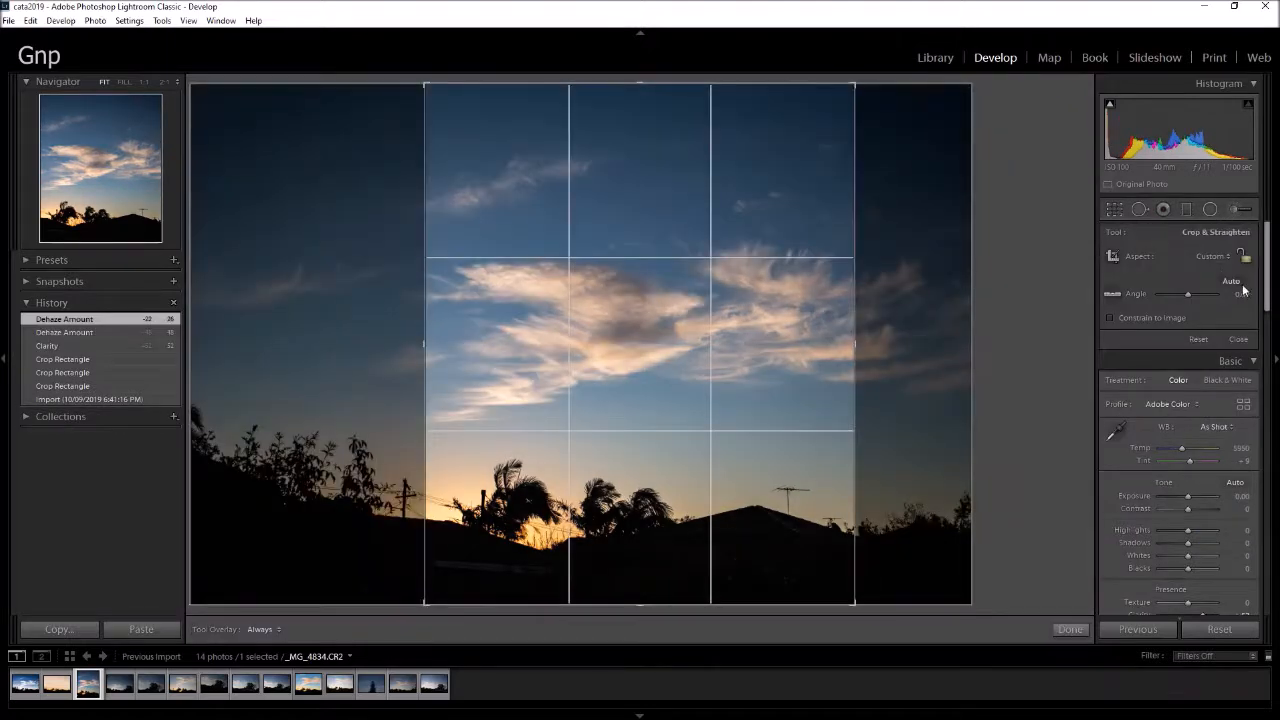
{"action": "left_click", "coordinate": [1216, 256]}
{"action": "left_click", "coordinate": [1140, 320]}
{"action": "left_click_drag", "start_coordinate": [716, 397], "coordinate": [690, 471]}
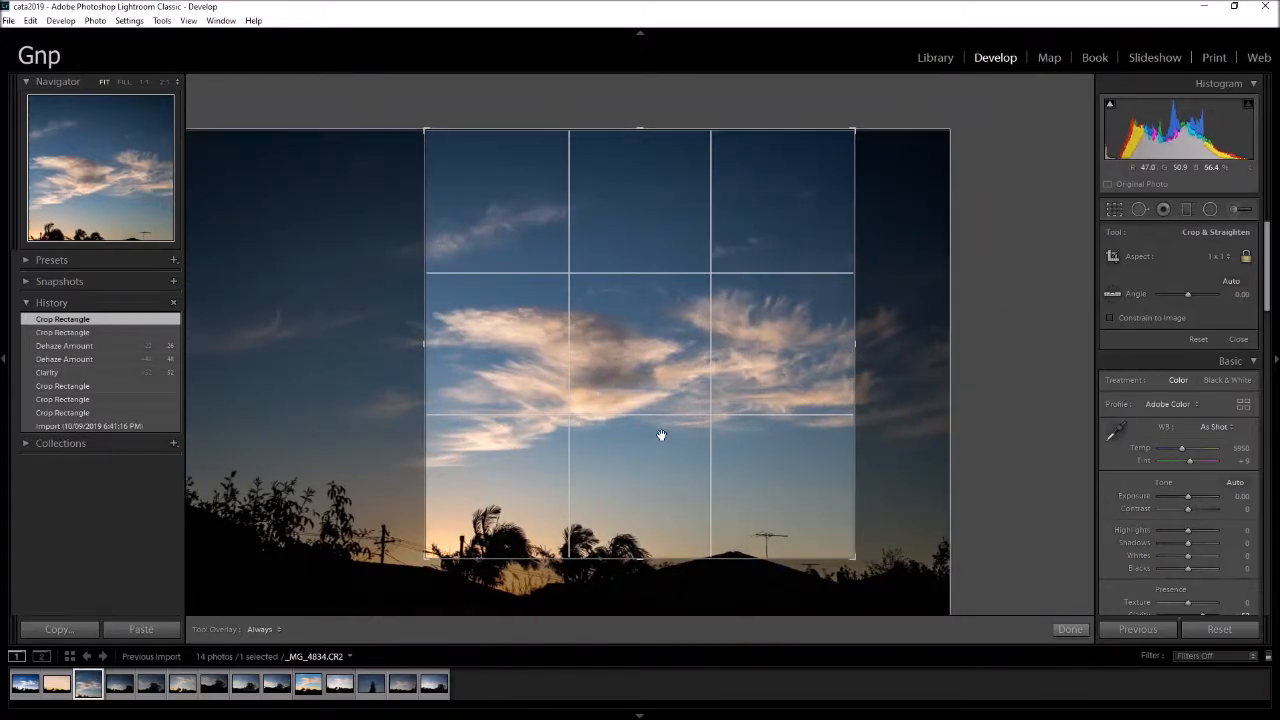
{"action": "key", "text": "Return"}
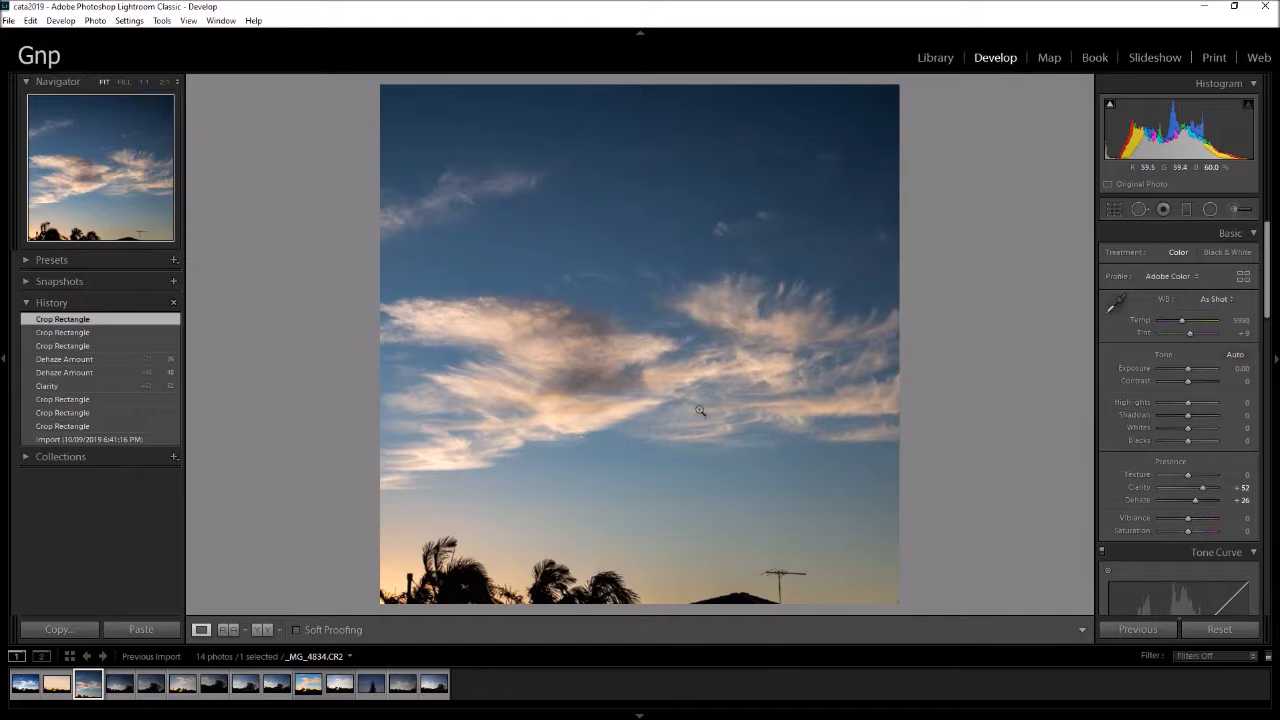
Step: Set Blacks +24, Shadows +24, Highlights +14, Contrast +14, Temp 8243 and Saturation +21
{"action": "mouse_move", "coordinate": [1186, 441]}
{"action": "left_mouse_down"}
{"action": "mouse_move", "coordinate": [1165, 442]}
{"action": "mouse_move", "coordinate": [1211, 447]}
{"action": "mouse_move", "coordinate": [1190, 447]}
{"action": "mouse_move", "coordinate": [1189, 416]}
{"action": "mouse_move", "coordinate": [1195, 425]}
{"action": "left_mouse_up"}
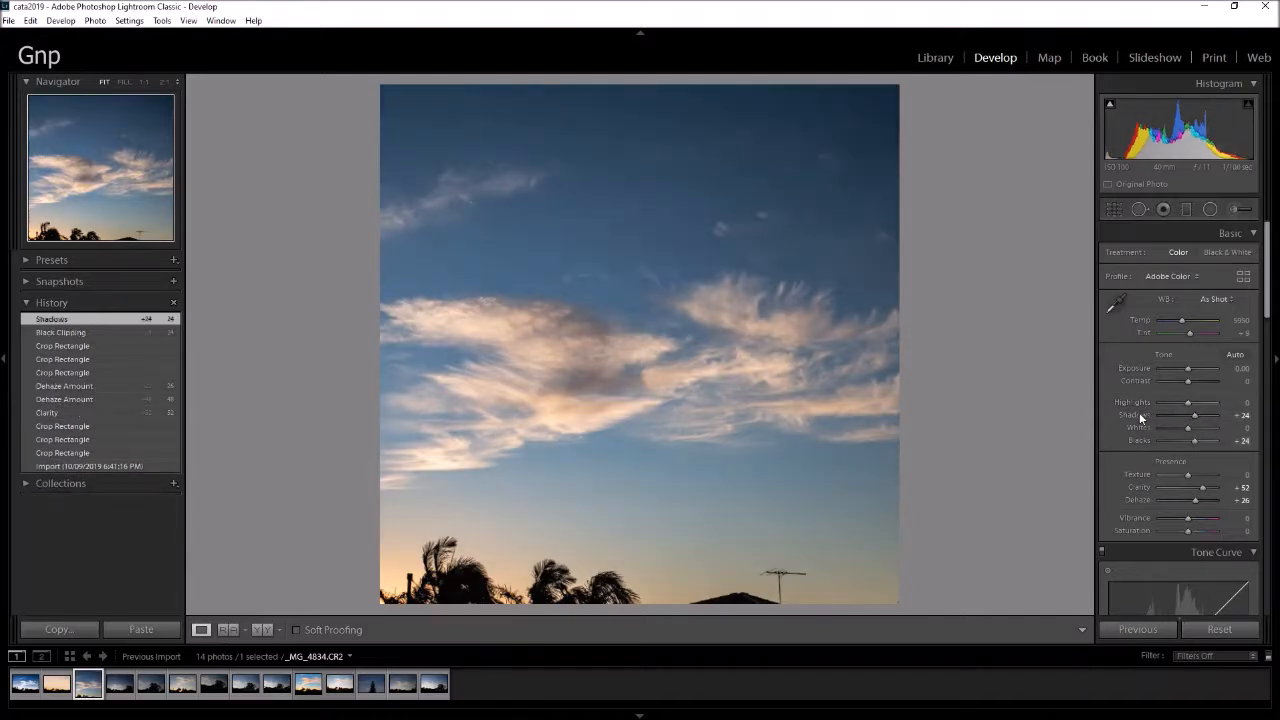
{"action": "mouse_move", "coordinate": [1188, 402]}
{"action": "left_mouse_down"}
{"action": "mouse_move", "coordinate": [1151, 403]}
{"action": "mouse_move", "coordinate": [1215, 404]}
{"action": "mouse_move", "coordinate": [1191, 404]}
{"action": "mouse_move", "coordinate": [1189, 384]}
{"action": "left_mouse_up"}
{"action": "mouse_move", "coordinate": [1182, 320]}
{"action": "left_mouse_down"}
{"action": "mouse_move", "coordinate": [1200, 326]}
{"action": "mouse_move", "coordinate": [1188, 328]}
{"action": "left_mouse_up"}
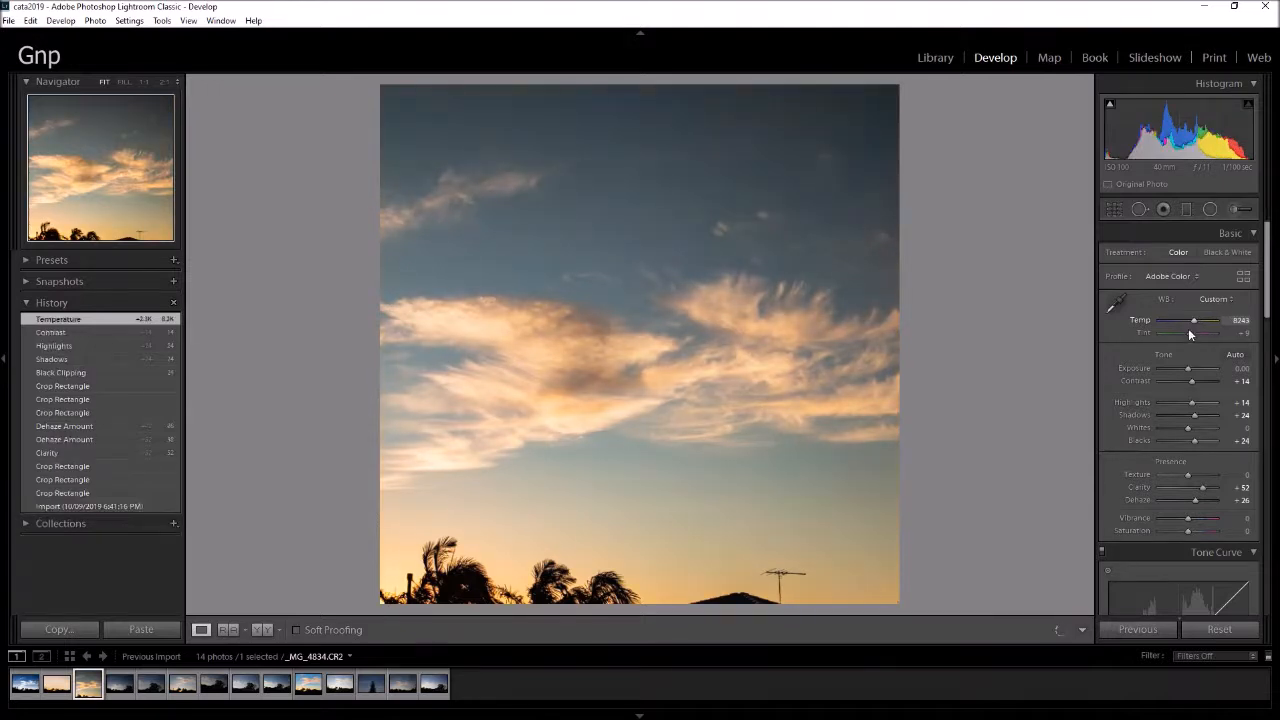
{"action": "left_click_drag", "start_coordinate": [1188, 530], "coordinate": [1195, 536]}
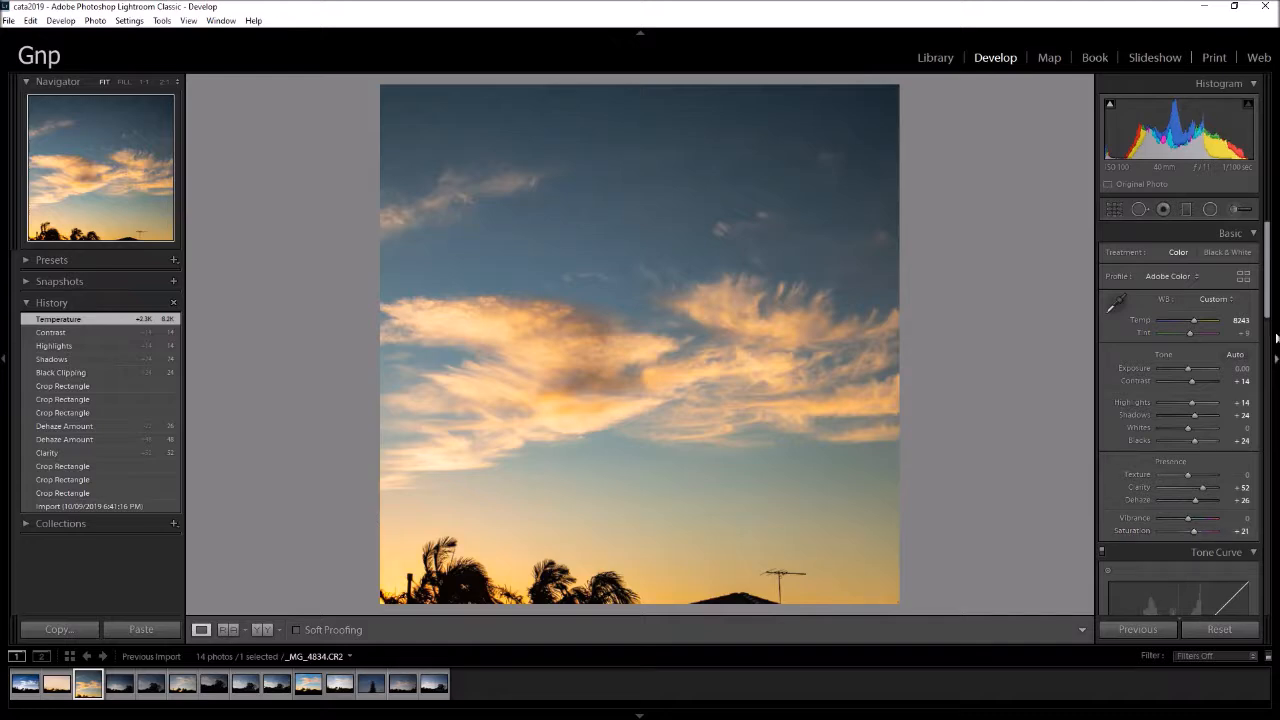
Step: Adjust the Orange and Yellow luminance and raise the Blue saturation of the photo
{"action": "scroll", "coordinate": [1183, 343], "scroll_direction": "down", "scroll_amount": 6}
{"action": "mouse_move", "coordinate": [1189, 355]}
{"action": "left_mouse_down"}
{"action": "mouse_move", "coordinate": [1171, 369]}
{"action": "mouse_move", "coordinate": [1198, 372]}
{"action": "mouse_move", "coordinate": [1186, 371]}
{"action": "left_mouse_up"}
{"action": "left_click", "coordinate": [1153, 309]}
{"action": "left_click_drag", "start_coordinate": [1201, 377], "coordinate": [1201, 408]}
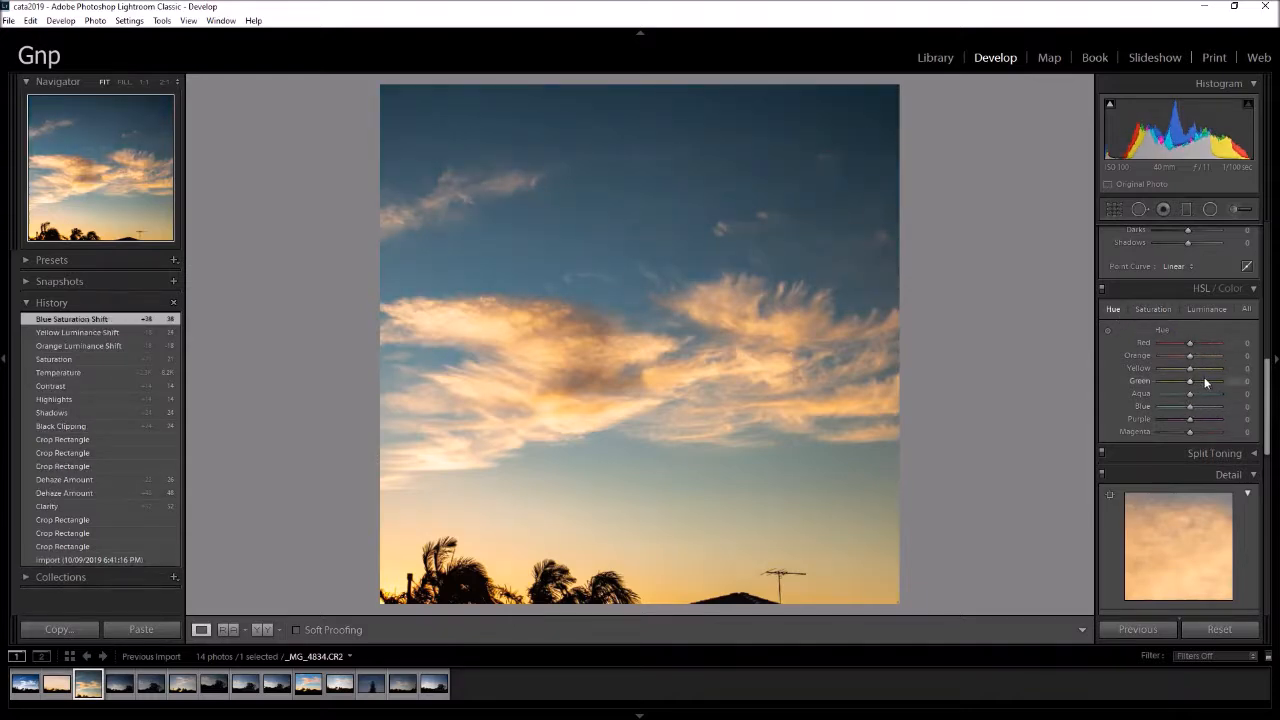
Step: Shift the Orange hue to a negative value and enable lens profile corrections for the photo
{"action": "left_click_drag", "start_coordinate": [1179, 356], "coordinate": [1179, 356]}
{"action": "left_click_drag", "start_coordinate": [1270, 396], "coordinate": [1268, 484]}
{"action": "left_click", "coordinate": [1109, 460]}
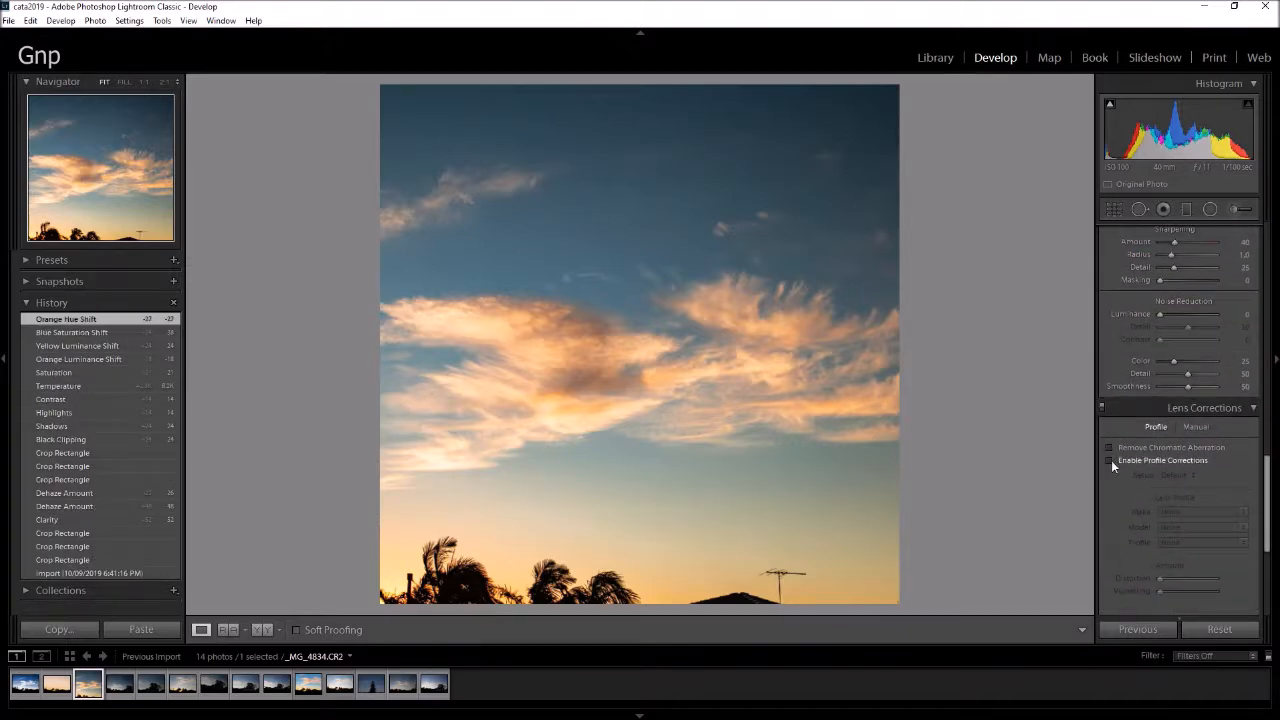
Step: Raise the Color noise reduction and its Detail, and set the Grain Amount to 14
{"action": "left_click", "coordinate": [1195, 365]}
{"action": "mouse_move", "coordinate": [1195, 365]}
{"action": "left_mouse_down"}
{"action": "mouse_move", "coordinate": [1187, 373]}
{"action": "mouse_move", "coordinate": [1201, 377]}
{"action": "left_mouse_up"}
{"action": "left_click_drag", "start_coordinate": [1270, 468], "coordinate": [1267, 540]}
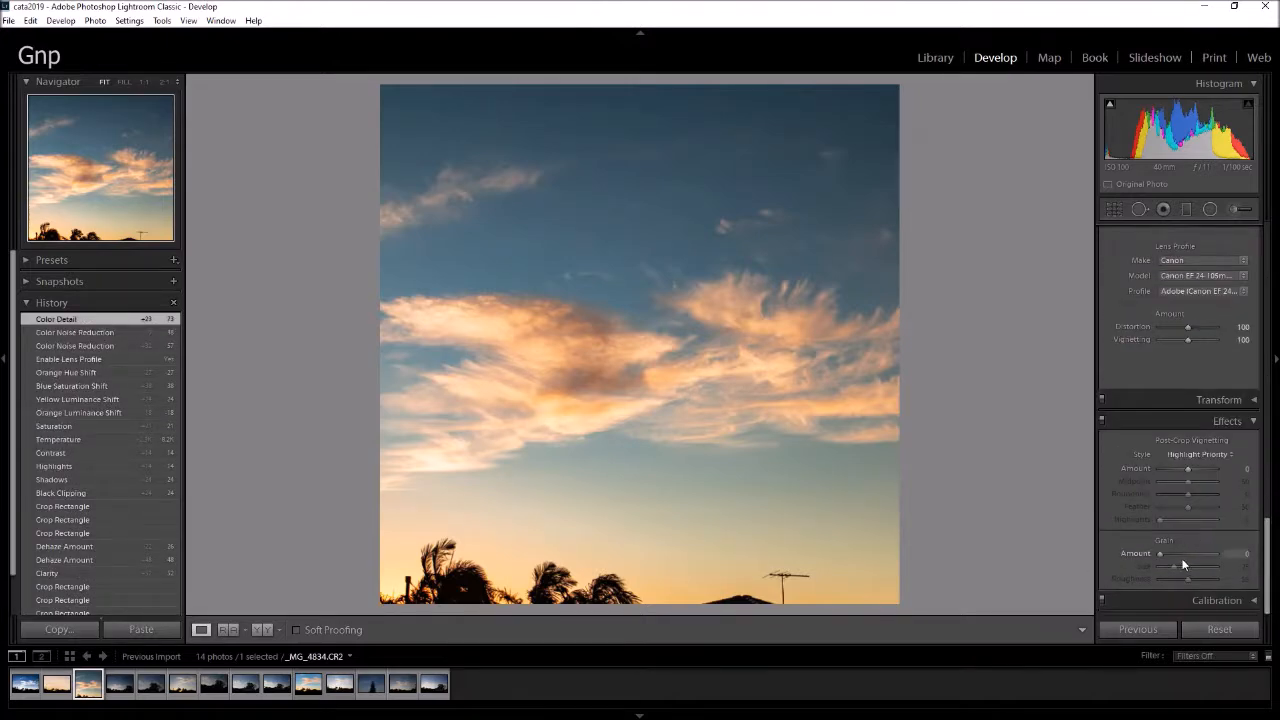
{"action": "left_click_drag", "start_coordinate": [1163, 555], "coordinate": [1168, 555]}
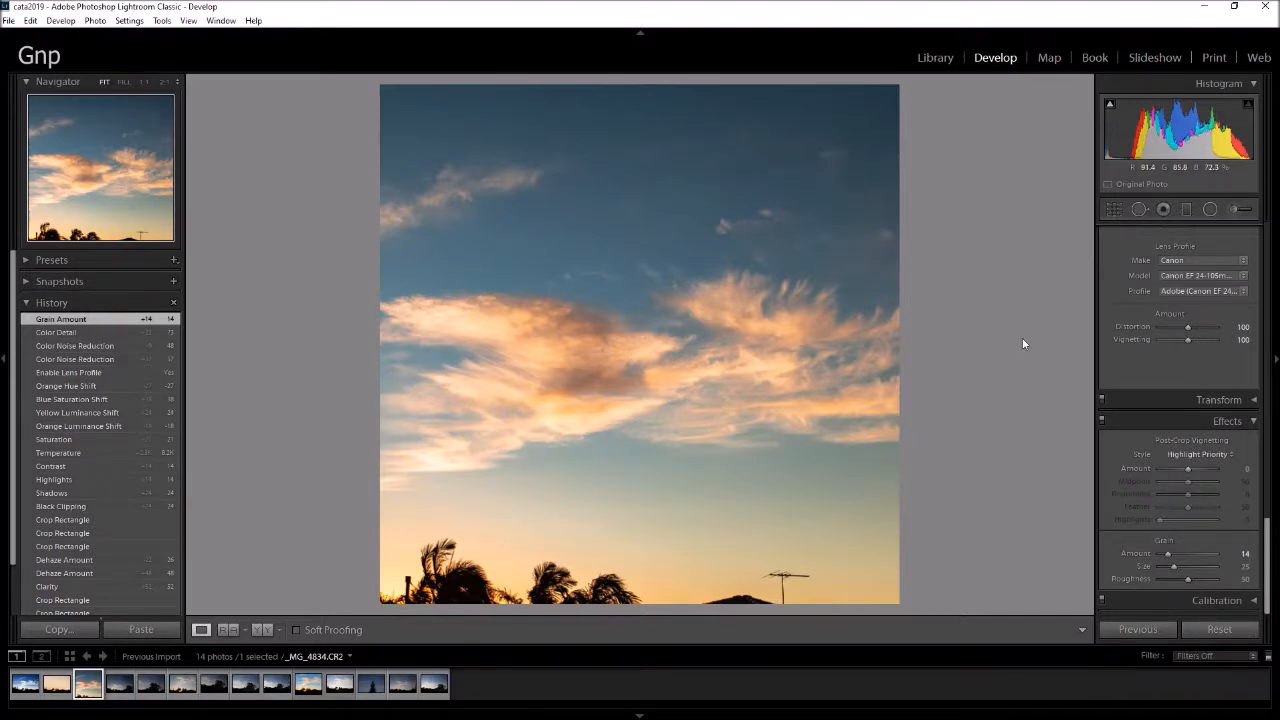
Step: Paint over the clouds with an adjustment brush of size 13, using Temp 0, Highlights -4, Shadows 2, Texture -4 and Clarity 22
{"action": "scroll", "coordinate": [1267, 563], "scroll_direction": "up", "scroll_amount": 1}
{"action": "left_click", "coordinate": [1236, 209]}
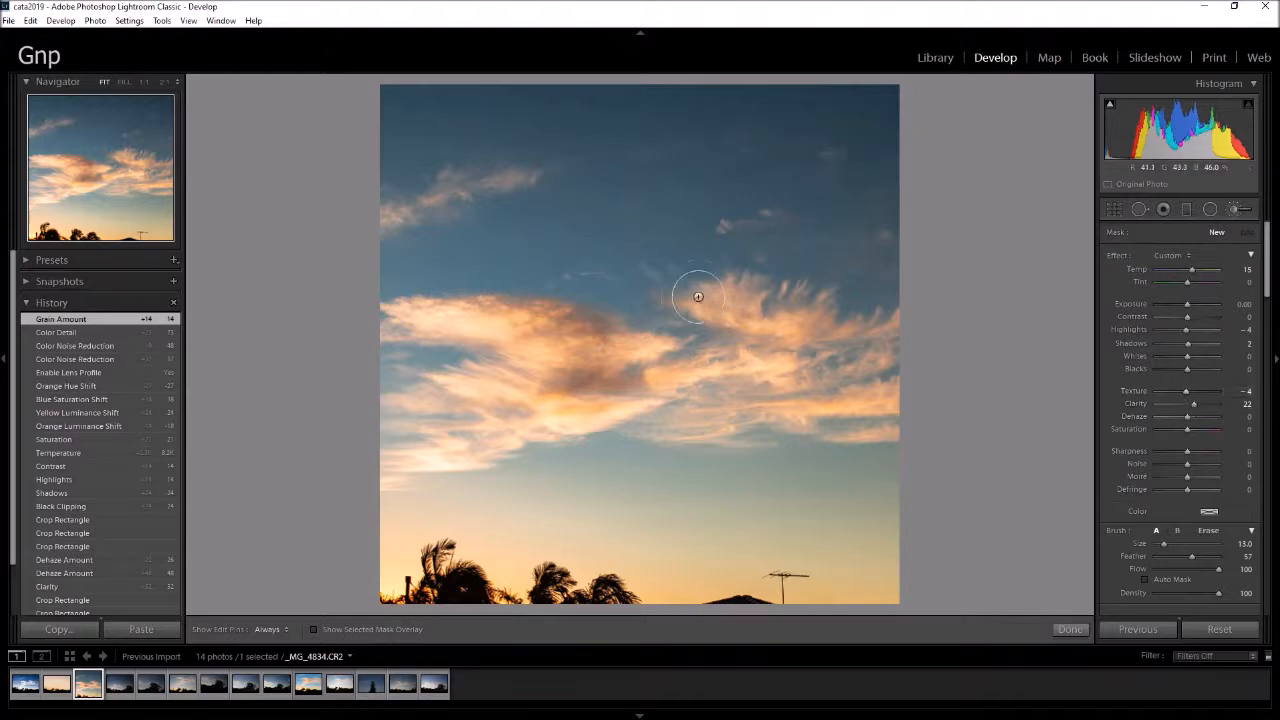
{"action": "key", "text": "h"}
{"action": "left_click_drag", "start_coordinate": [538, 366], "coordinate": [475, 333]}
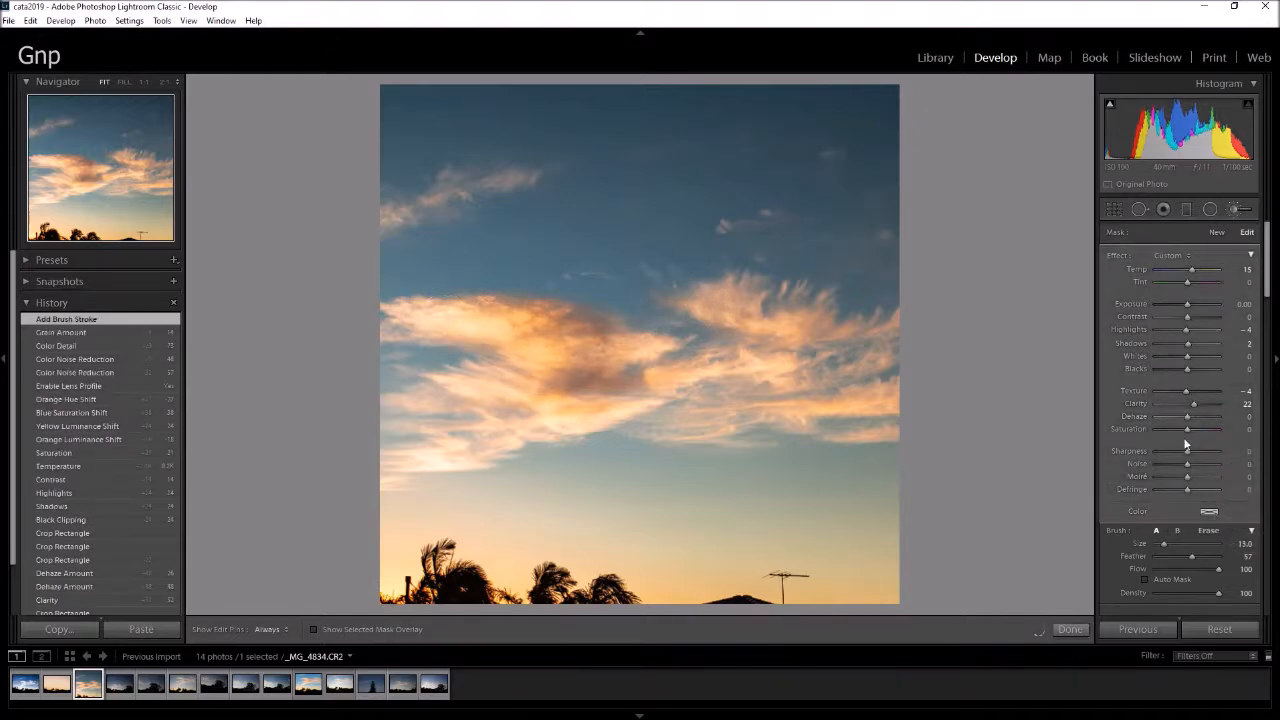
{"action": "left_click", "coordinate": [1187, 271]}
{"action": "key", "text": "h"}
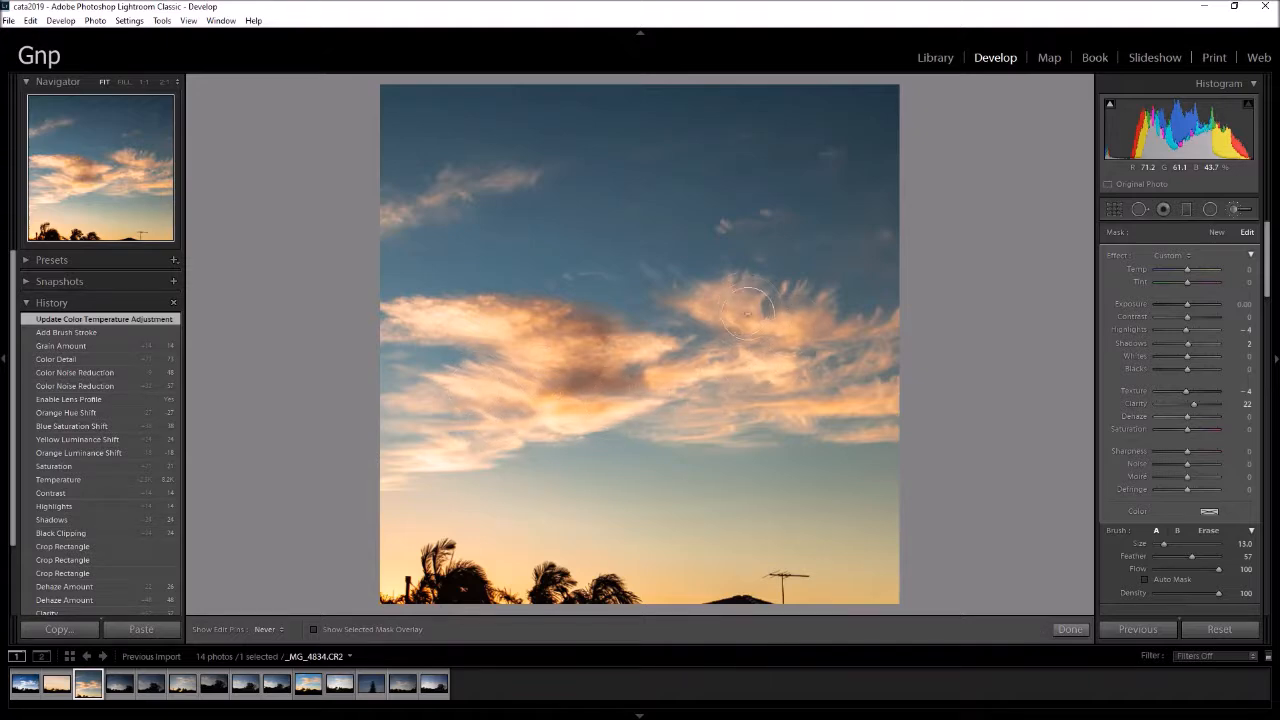
{"action": "mouse_move", "coordinate": [790, 395]}
{"action": "left_mouse_down"}
{"action": "mouse_move", "coordinate": [915, 402]}
{"action": "mouse_move", "coordinate": [864, 331]}
{"action": "mouse_move", "coordinate": [468, 443]}
{"action": "left_mouse_up"}
{"action": "left_click_drag", "start_coordinate": [564, 398], "coordinate": [650, 405]}
{"action": "mouse_move", "coordinate": [484, 343]}
{"action": "left_mouse_down"}
{"action": "mouse_move", "coordinate": [435, 322]}
{"action": "mouse_move", "coordinate": [402, 465]}
{"action": "mouse_move", "coordinate": [486, 399]}
{"action": "left_mouse_up"}
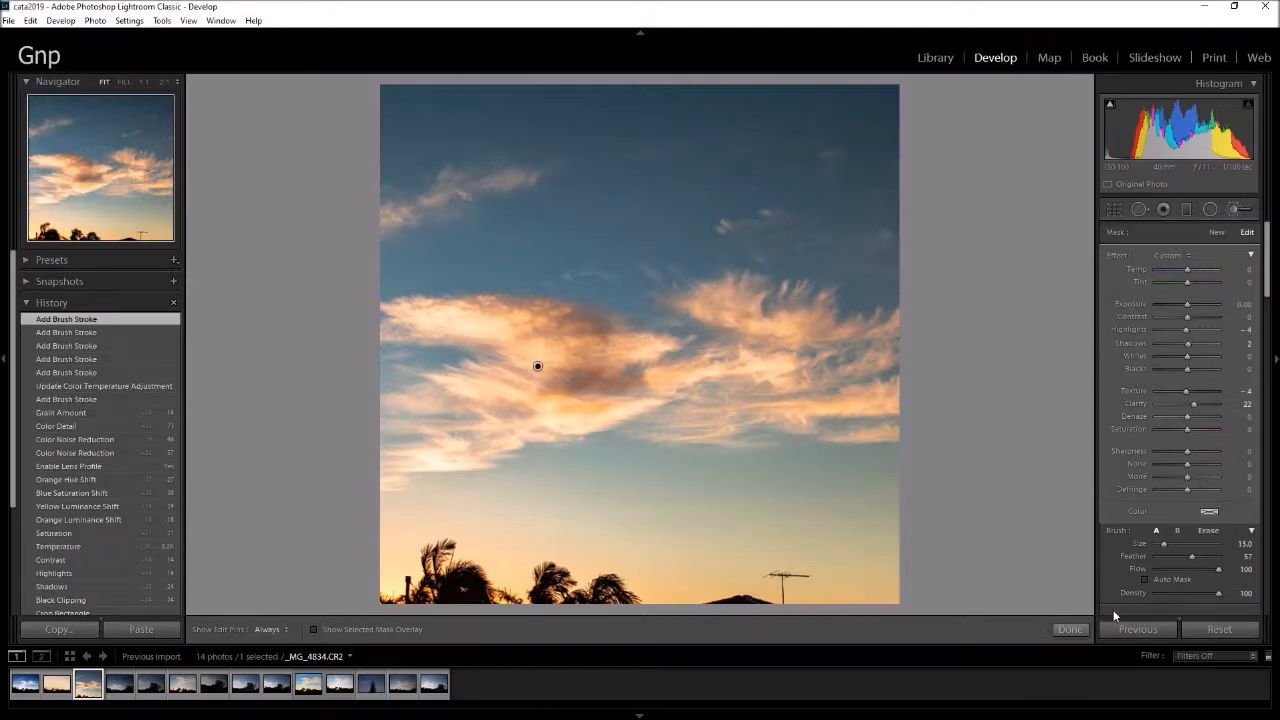
{"action": "left_click", "coordinate": [1069, 629]}
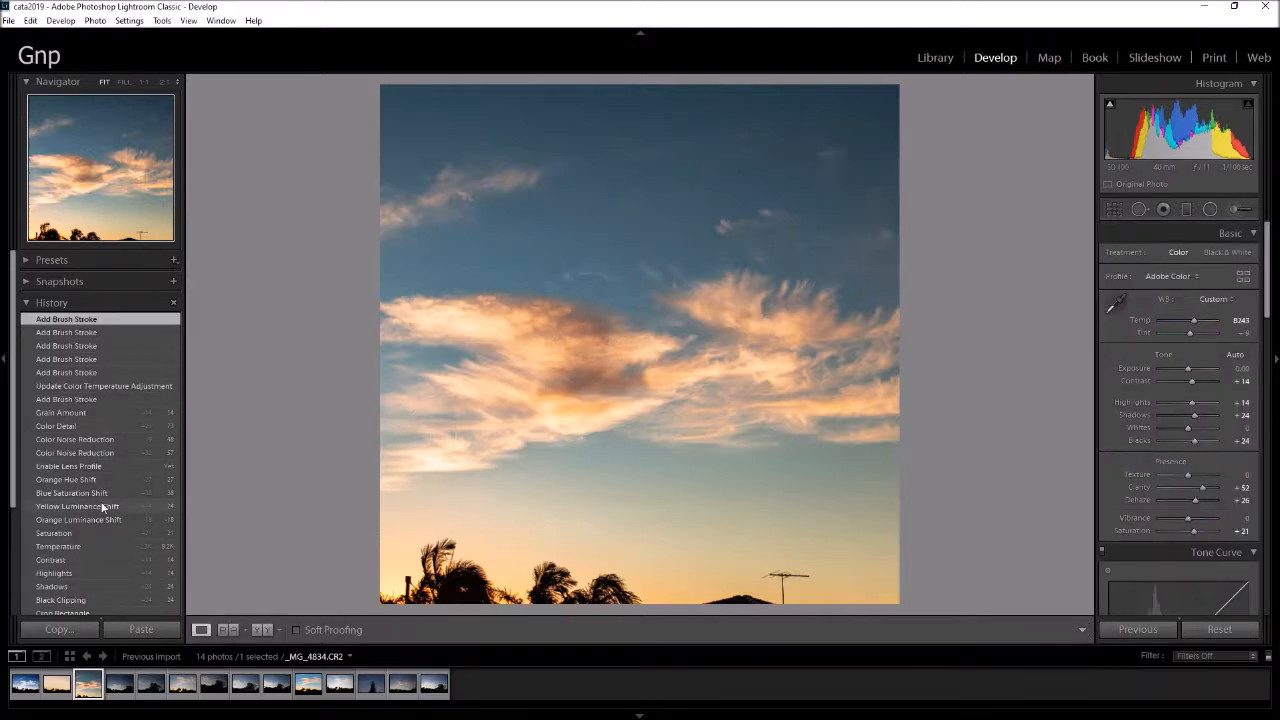
Step: Compare the edited photo with its original import state in the edit history, and return to the latest brush stroke
{"action": "scroll", "coordinate": [100, 520], "scroll_direction": "down", "scroll_amount": 5}
{"action": "left_click", "coordinate": [91, 583]}
{"action": "scroll", "coordinate": [130, 421], "scroll_direction": "up", "scroll_amount": 5}
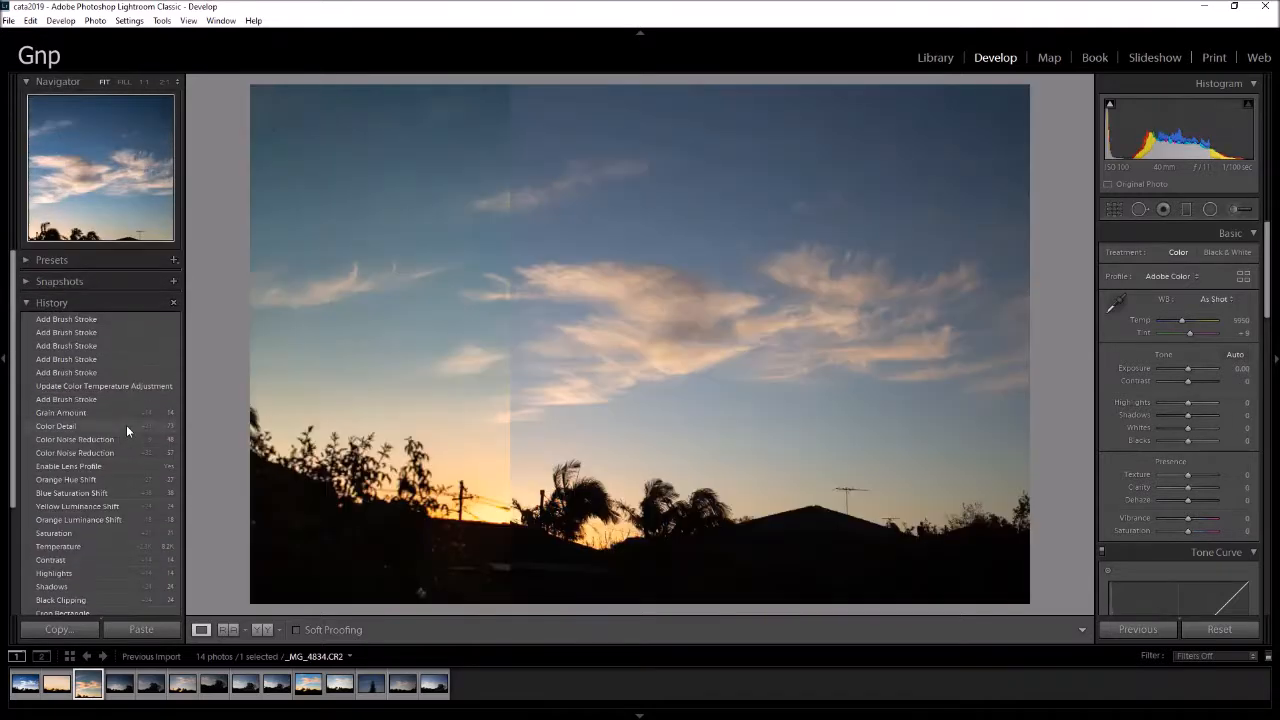
{"action": "left_click", "coordinate": [92, 321]}
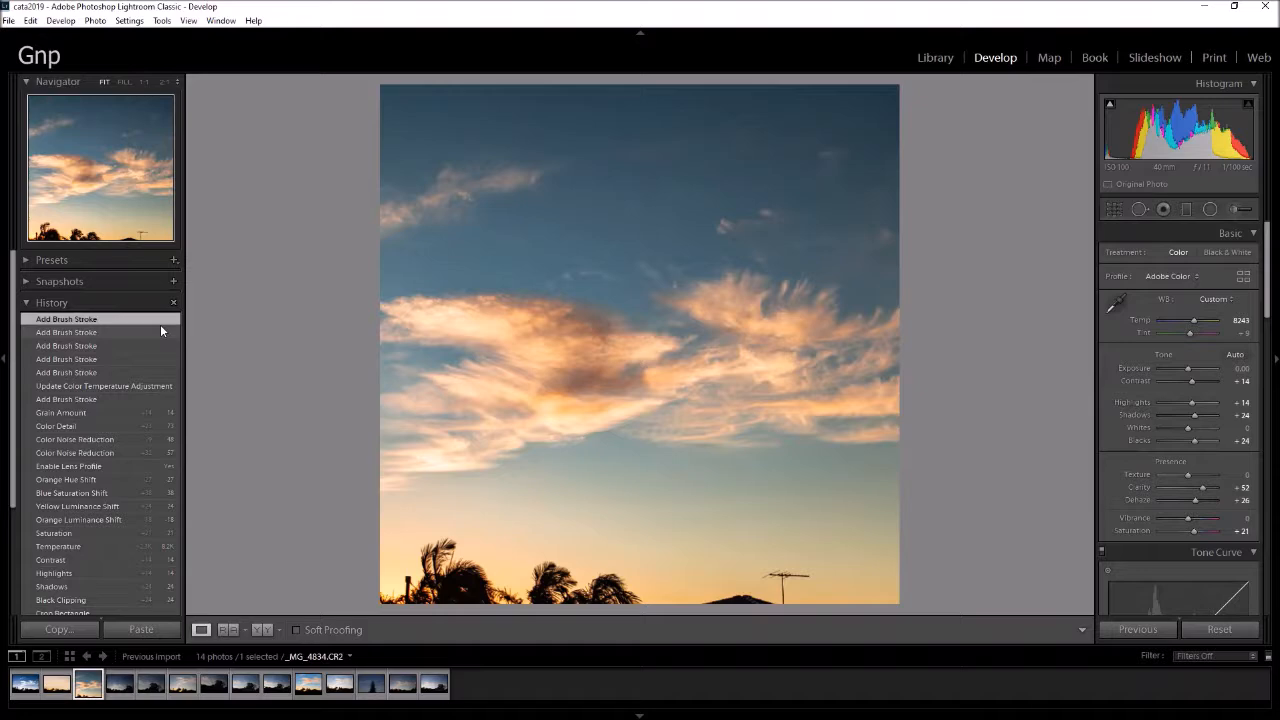
Step: Synchronize the develop settings of _MG_4834.CR2 to _MG_4835.CR2 without crop or local adjustments, and set the second photo's Exposure to +0.48
{"action": "key", "text": "Right"}
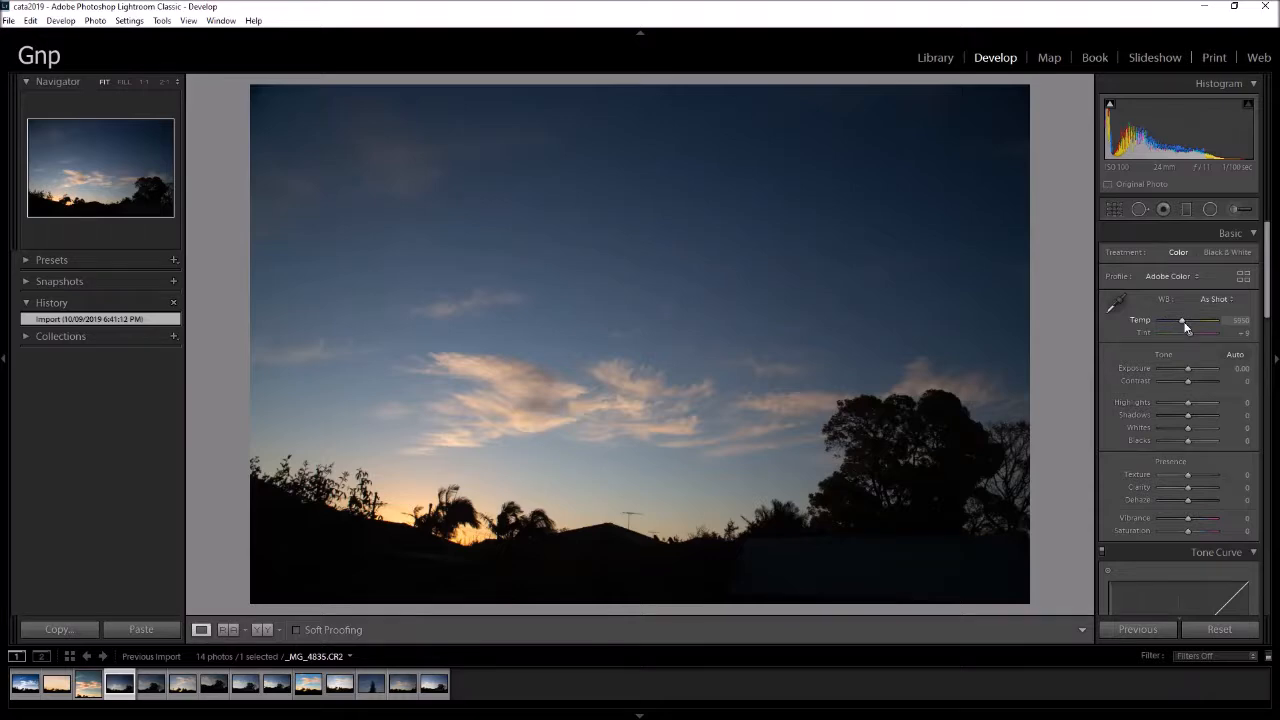
{"action": "left_click_drag", "start_coordinate": [1189, 373], "coordinate": [1197, 375]}
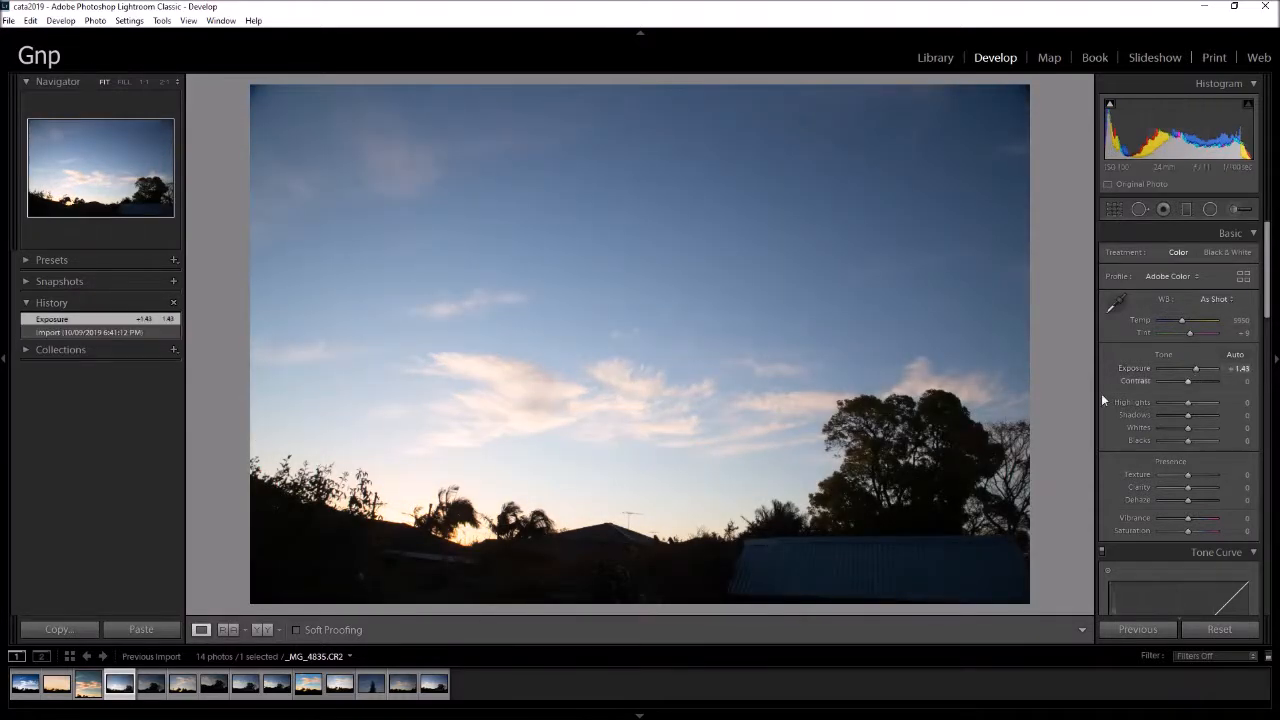
{"action": "left_click", "coordinate": [88, 683], "text": "ctrl"}
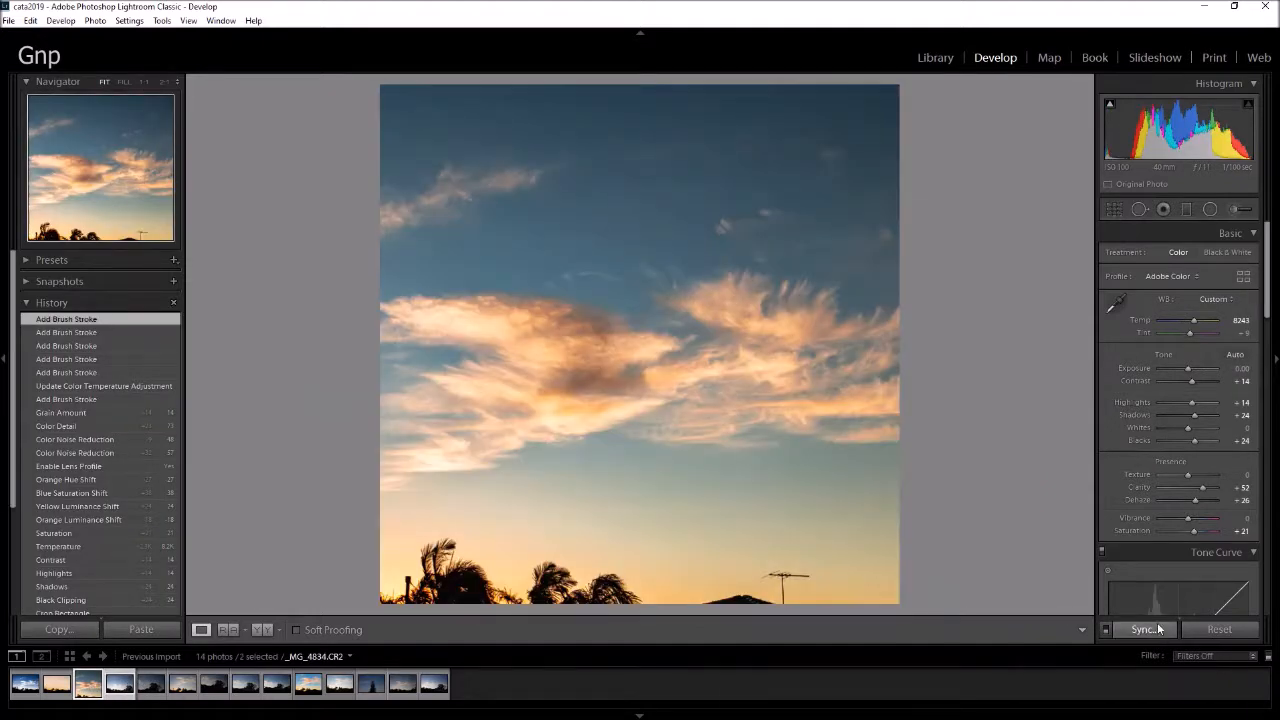
{"action": "left_click", "coordinate": [1155, 627]}
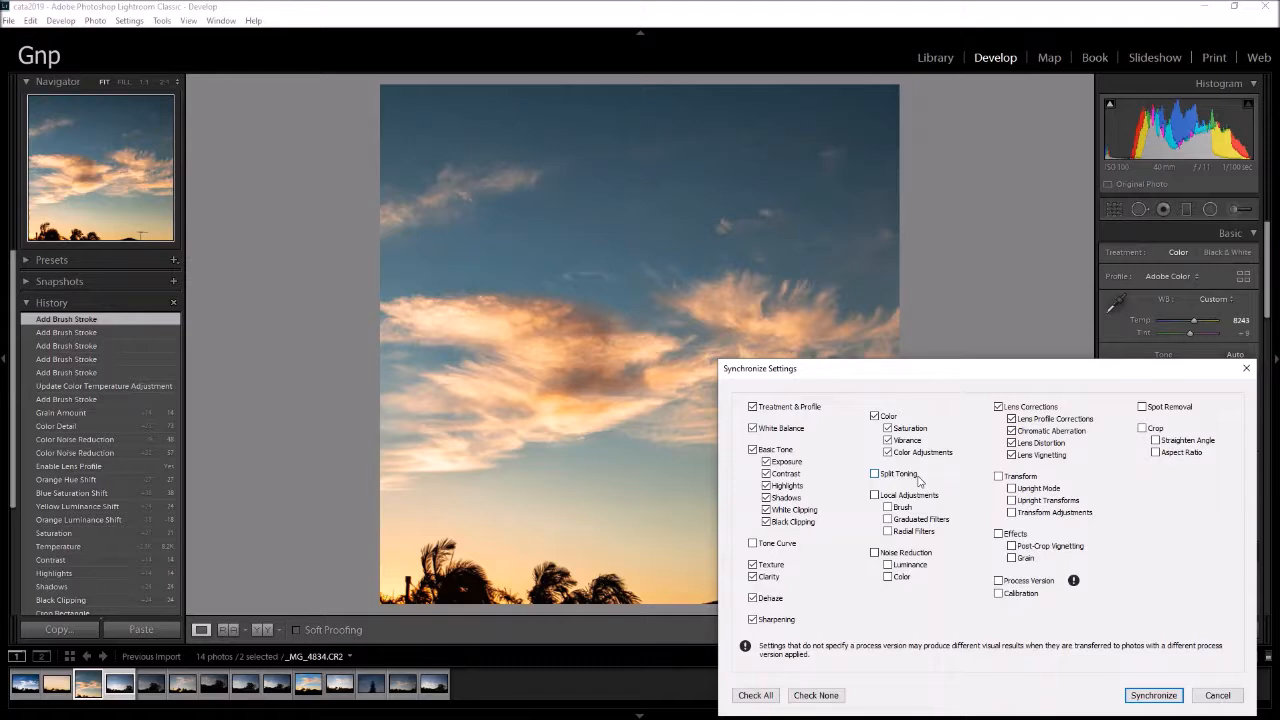
{"action": "left_click", "coordinate": [1153, 695]}
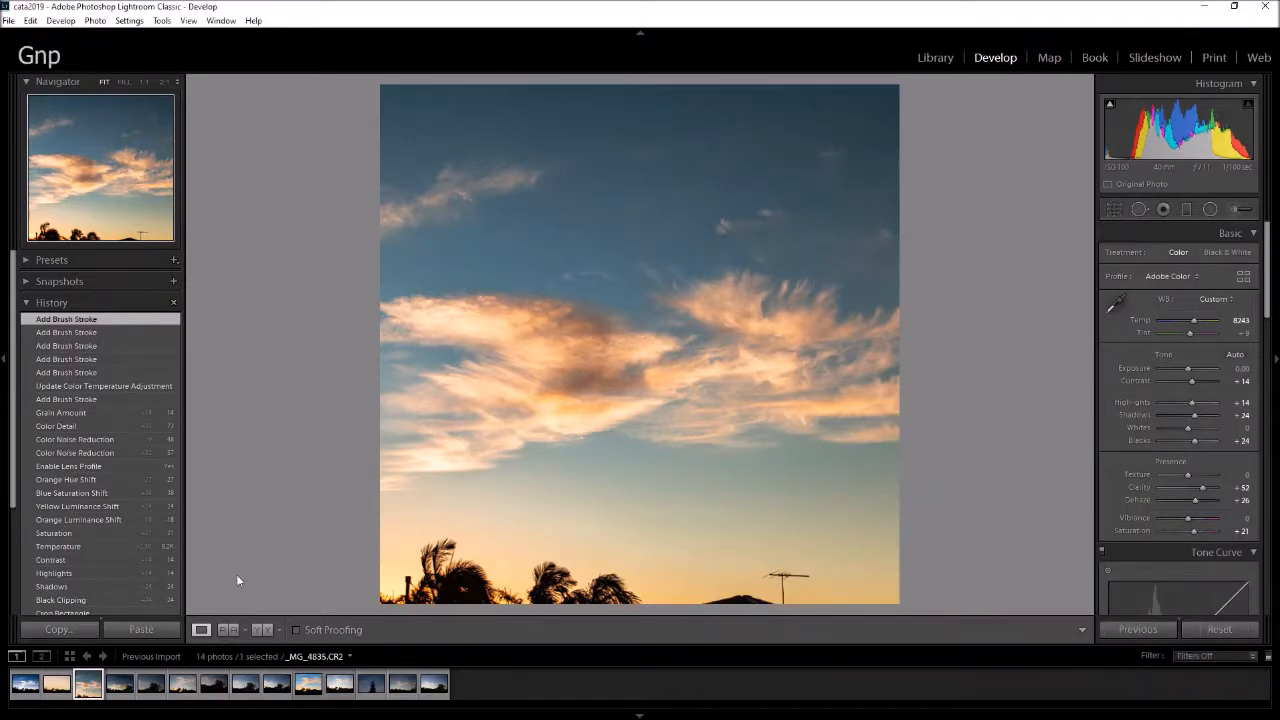
{"action": "key", "text": "Right"}
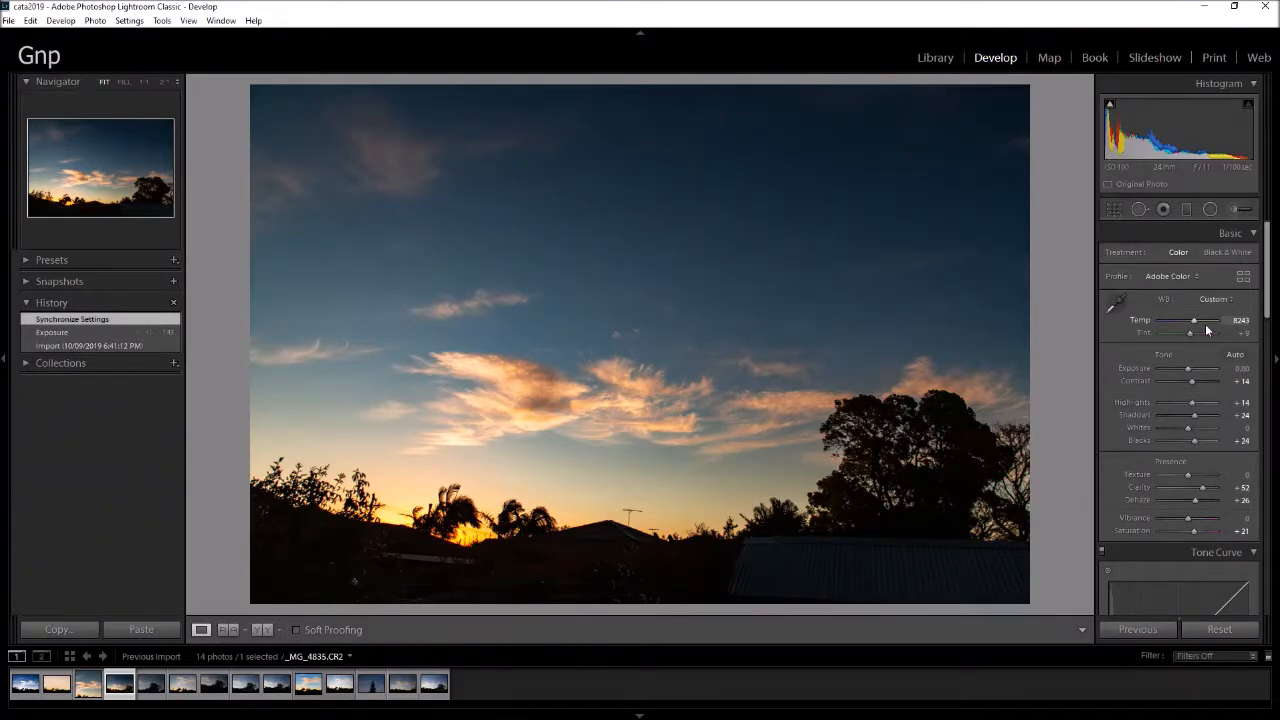
{"action": "left_click_drag", "start_coordinate": [1188, 369], "coordinate": [1190, 374]}
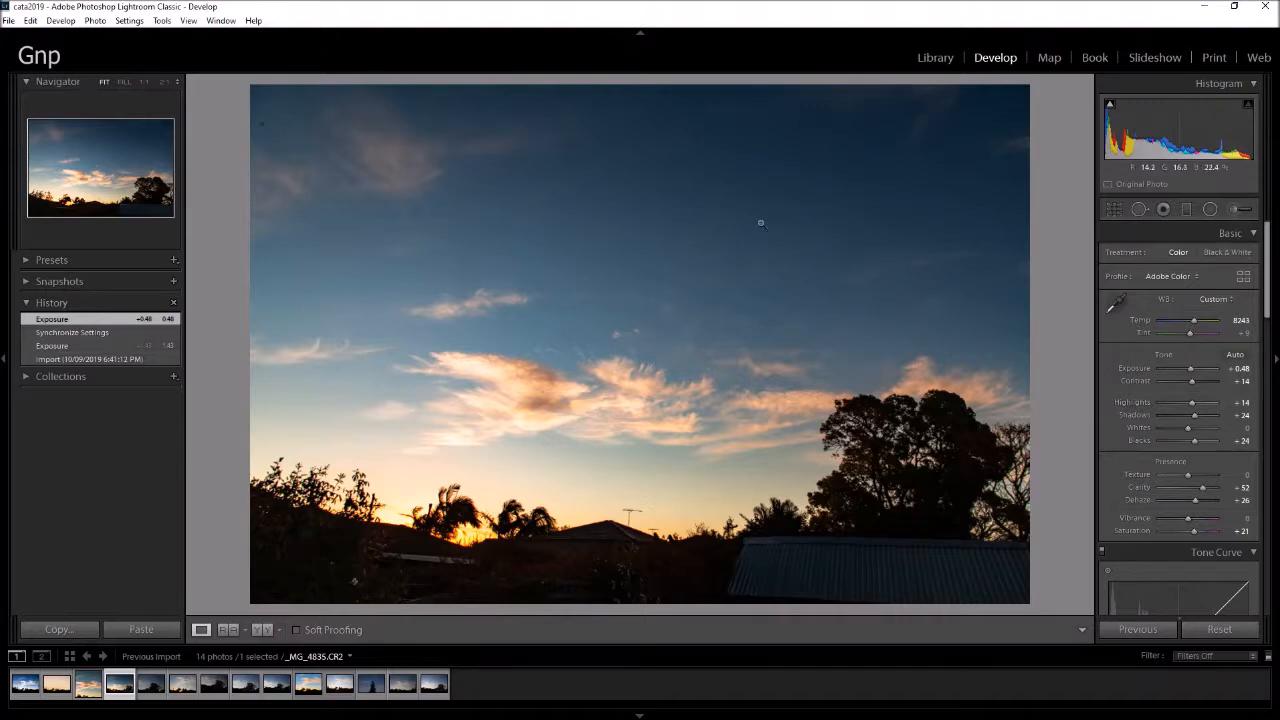
Step: Add a graduated filter running diagonally across the upper-right sky, and set its Temp to 0
{"action": "left_click", "coordinate": [1138, 209]}
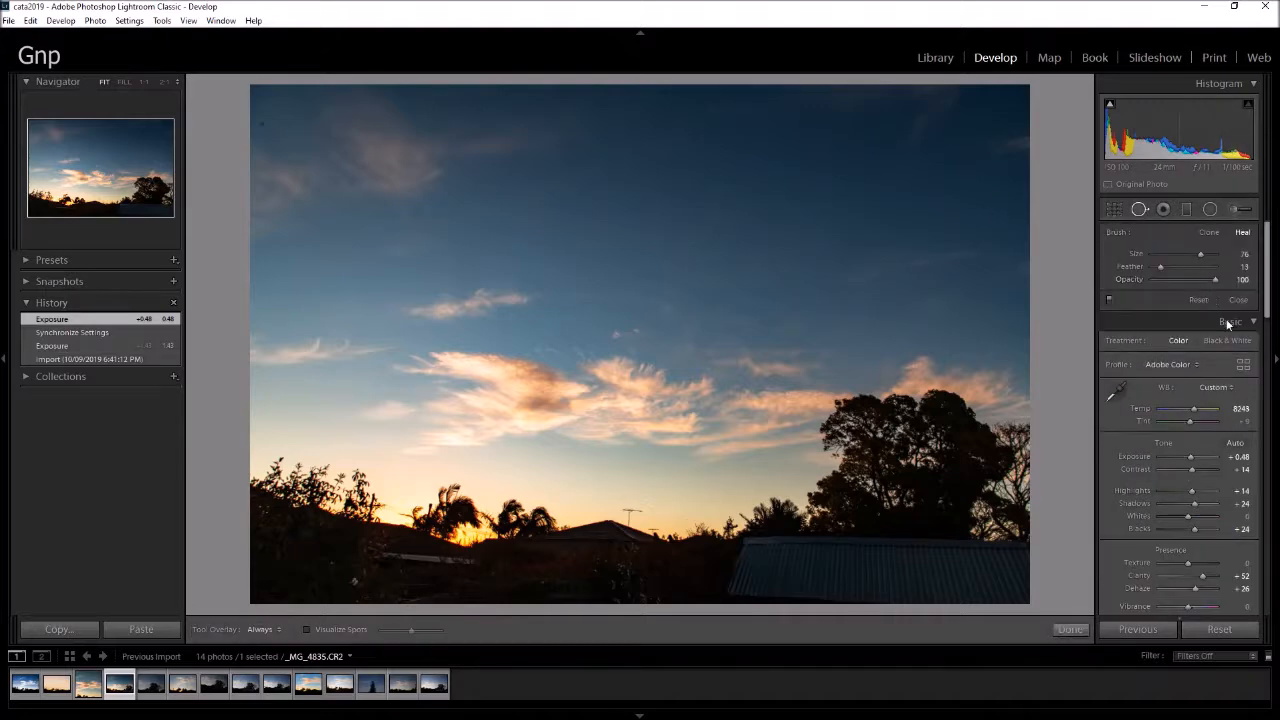
{"action": "left_click", "coordinate": [1188, 209]}
{"action": "left_click_drag", "start_coordinate": [879, 255], "coordinate": [774, 313]}
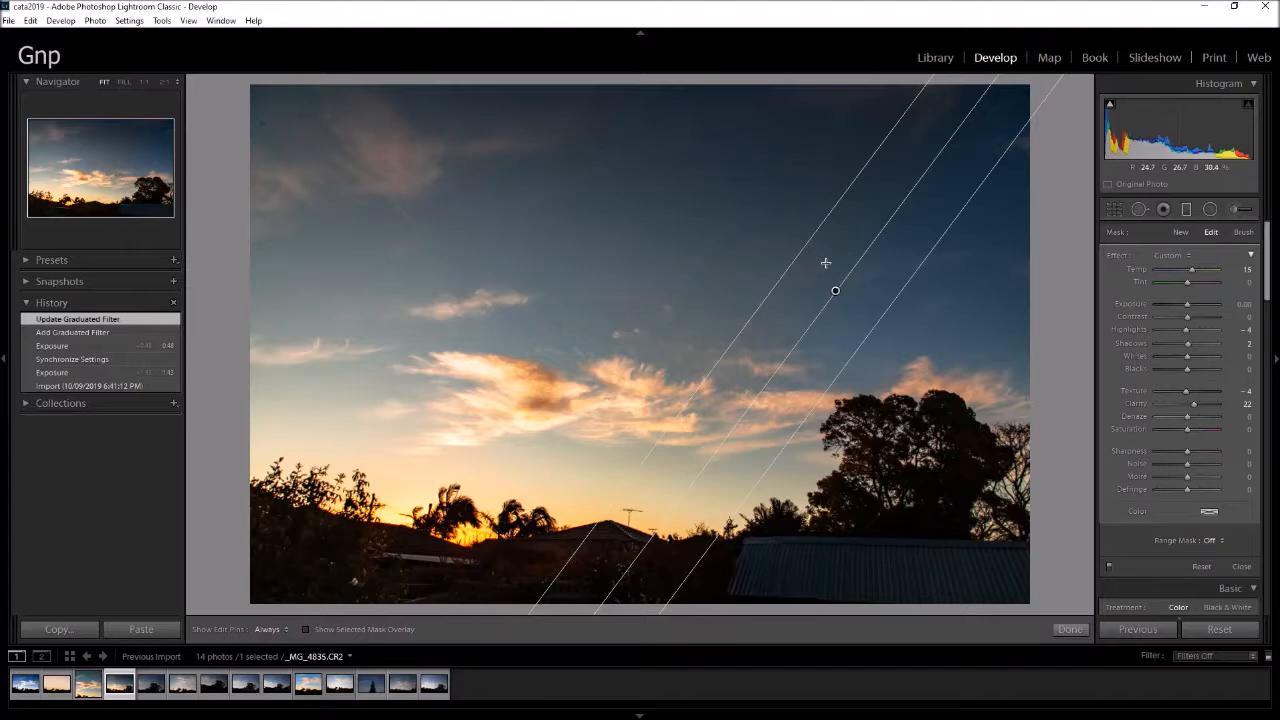
{"action": "left_click_drag", "start_coordinate": [859, 266], "coordinate": [748, 276]}
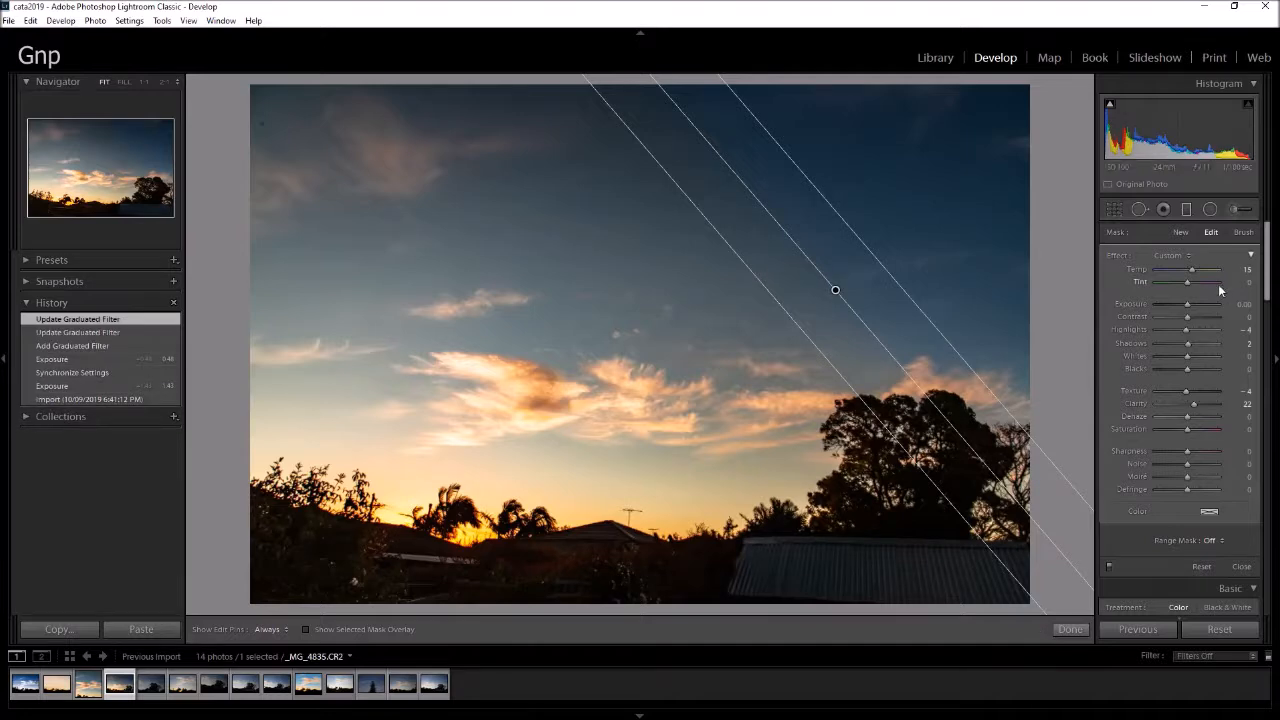
{"action": "mouse_move", "coordinate": [1175, 273]}
{"action": "left_mouse_down"}
{"action": "mouse_move", "coordinate": [1166, 268]}
{"action": "mouse_move", "coordinate": [1183, 272]}
{"action": "left_mouse_up"}
{"action": "left_click_drag", "start_coordinate": [835, 290], "coordinate": [728, 287]}
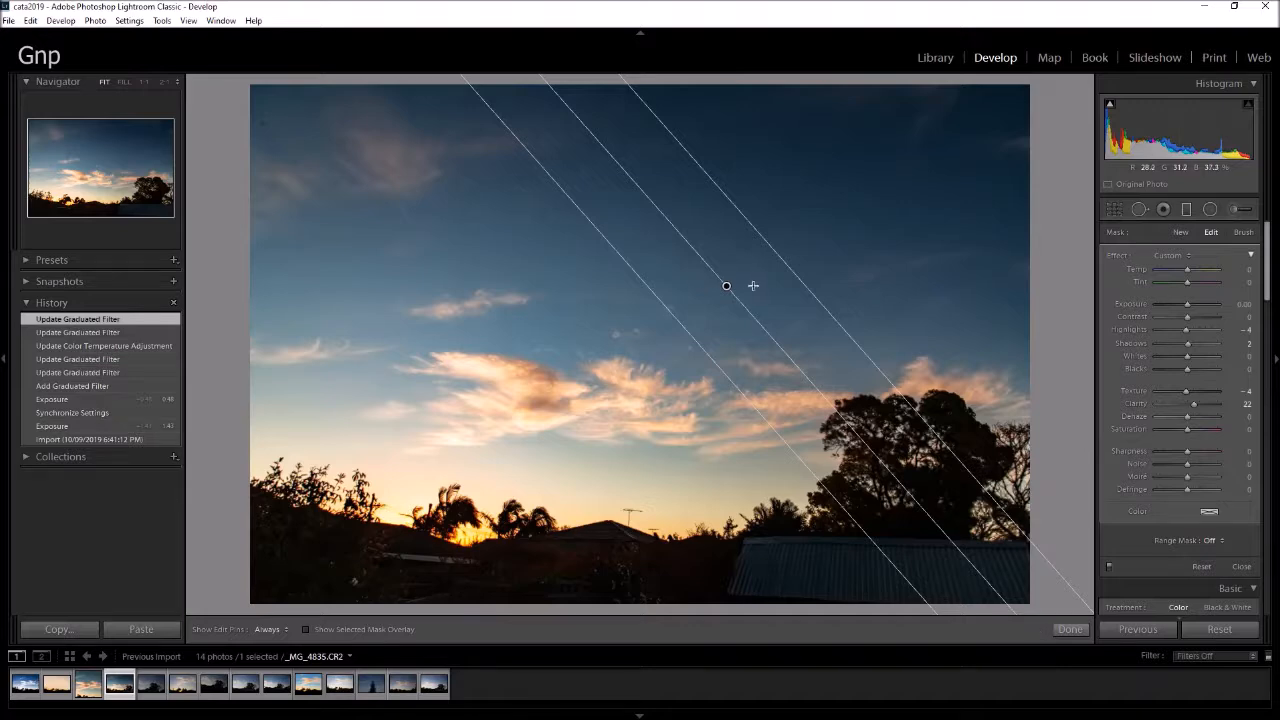
{"action": "left_click_drag", "start_coordinate": [728, 289], "coordinate": [735, 293]}
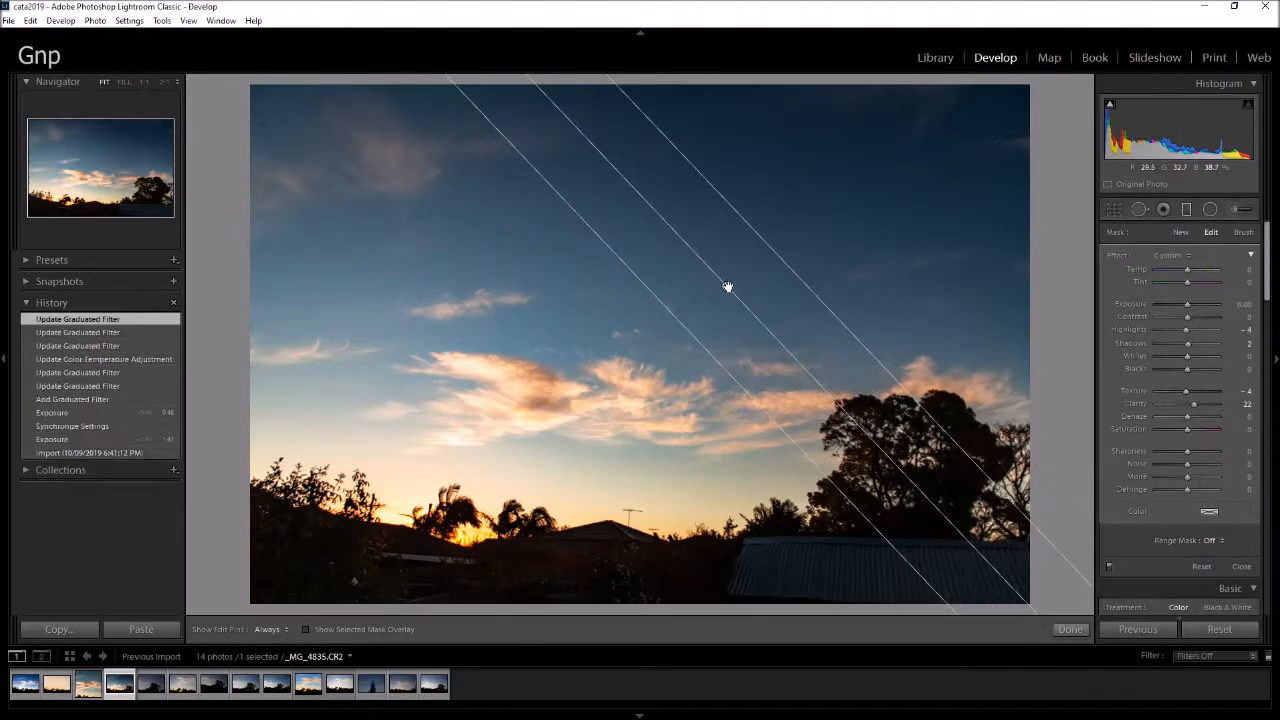
Step: Set the graduated filter's Clarity to 9, Highlights to 17 and Exposure to 0.35, and widen and shift it toward the middle of the sky
{"action": "left_click_drag", "start_coordinate": [1195, 404], "coordinate": [1189, 404]}
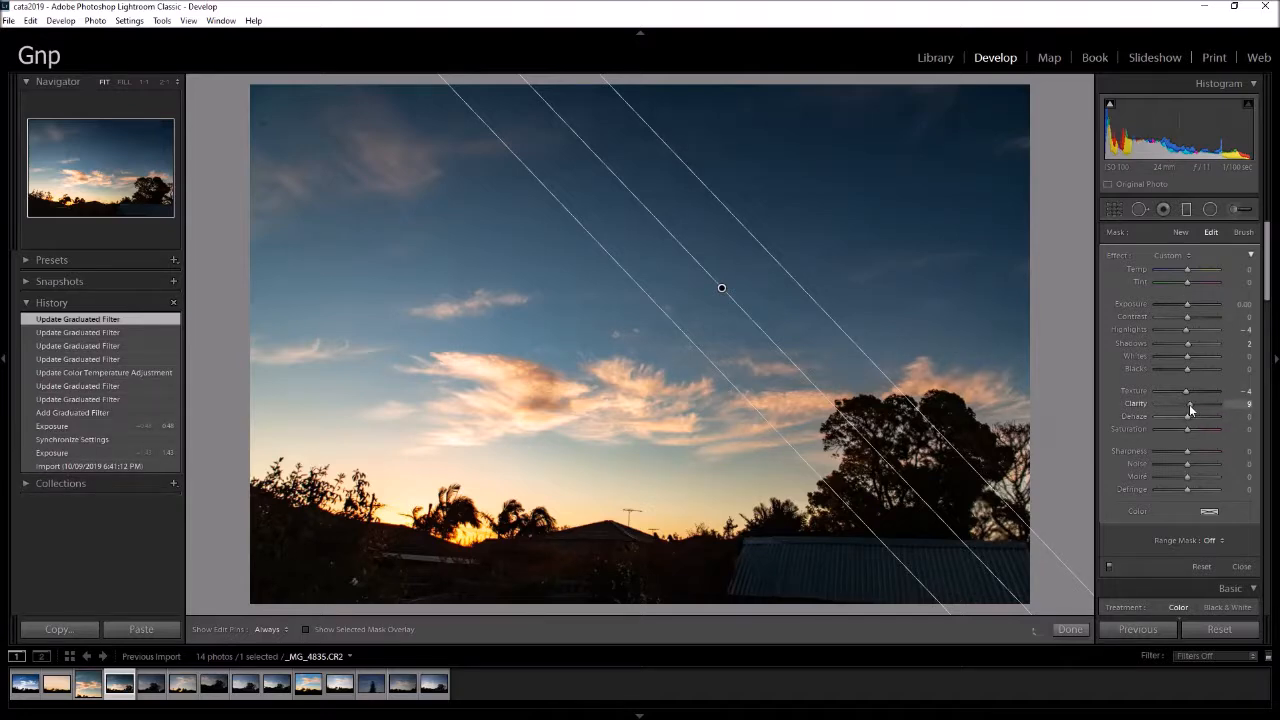
{"action": "left_click", "coordinate": [1192, 304]}
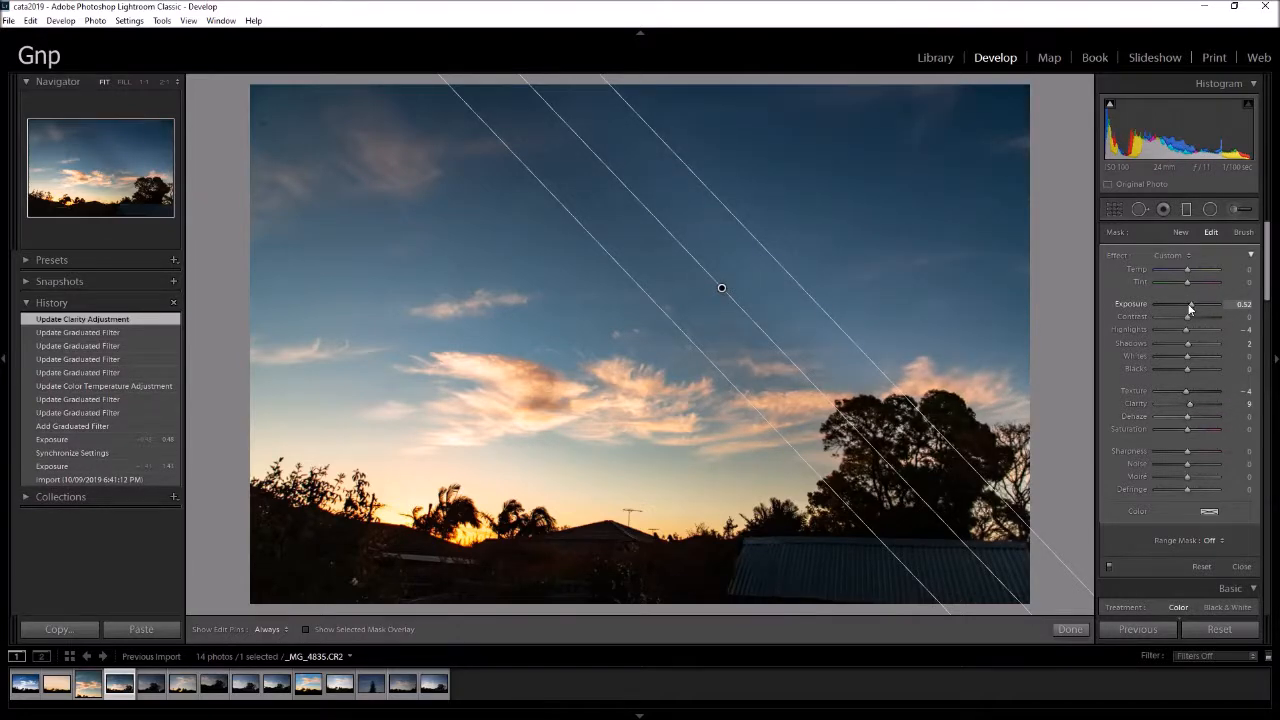
{"action": "left_click_drag", "start_coordinate": [1188, 336], "coordinate": [1195, 335]}
{"action": "left_click_drag", "start_coordinate": [721, 288], "coordinate": [682, 298]}
{"action": "left_click_drag", "start_coordinate": [660, 360], "coordinate": [605, 382]}
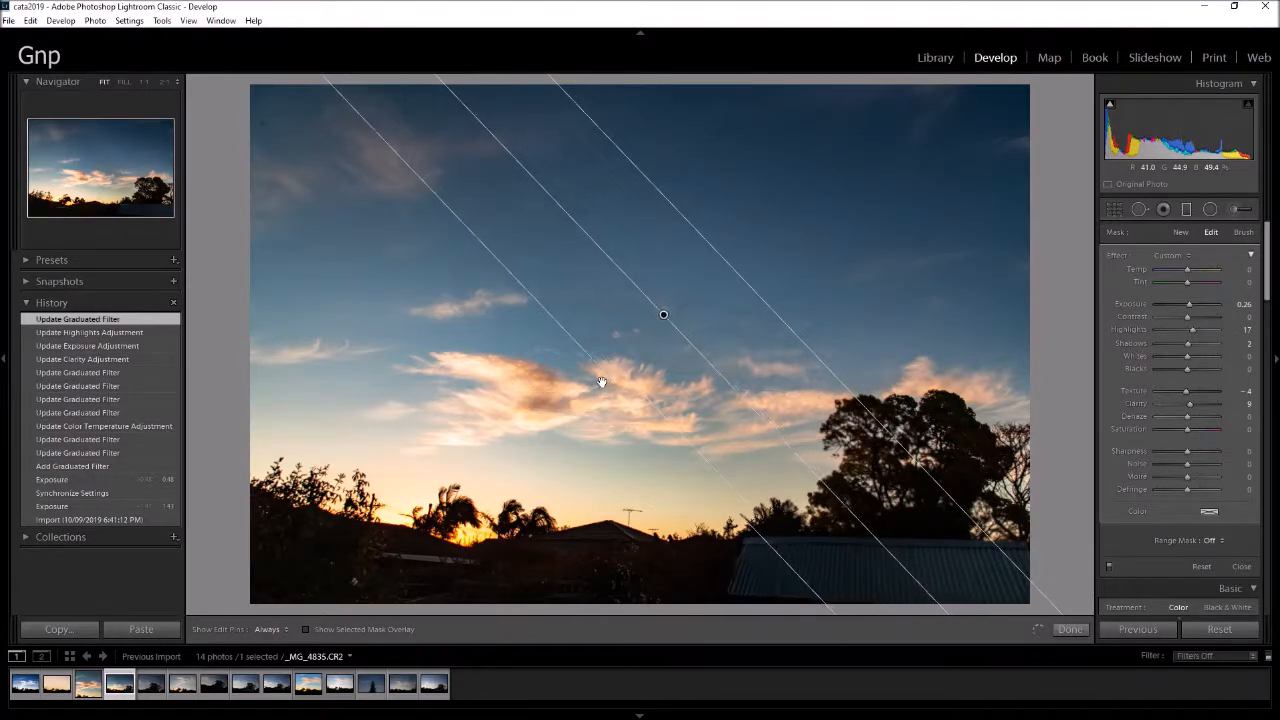
{"action": "mouse_move", "coordinate": [1267, 279]}
{"action": "left_mouse_down"}
{"action": "mouse_move", "coordinate": [1267, 313]}
{"action": "mouse_move", "coordinate": [1266, 281]}
{"action": "left_mouse_up"}
{"action": "left_click_drag", "start_coordinate": [663, 314], "coordinate": [648, 314]}
{"action": "left_click_drag", "start_coordinate": [1188, 313], "coordinate": [1190, 310]}
{"action": "left_click", "coordinate": [1069, 629]}
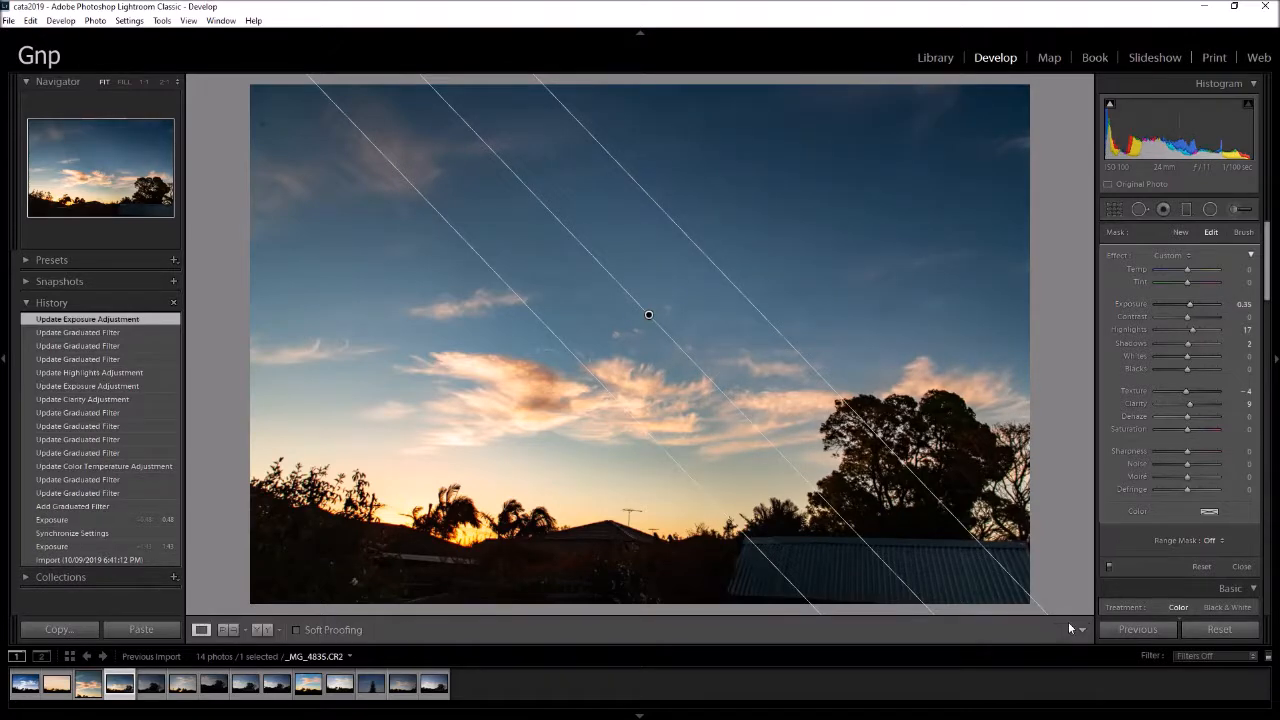
Step: Compare the photo's earlier graduated filter states in the edit history, and return to the latest exposure adjustment
{"action": "left_click", "coordinate": [152, 372]}
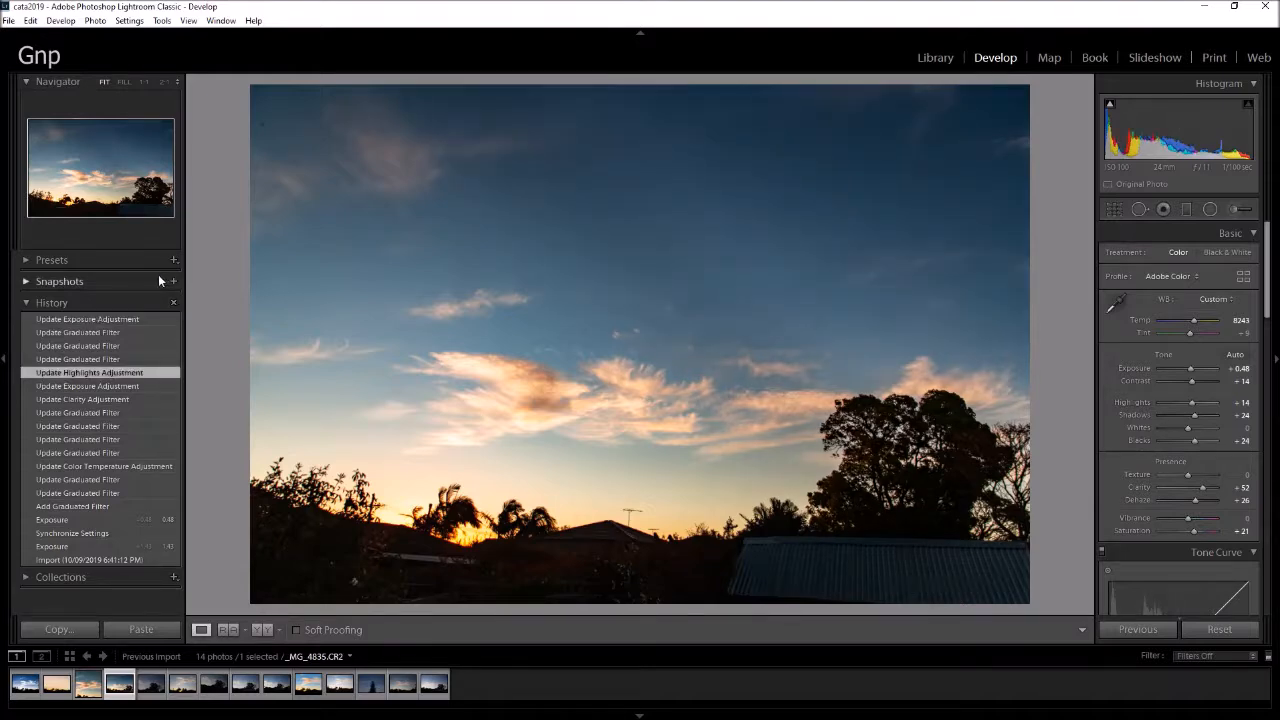
{"action": "left_click", "coordinate": [120, 400]}
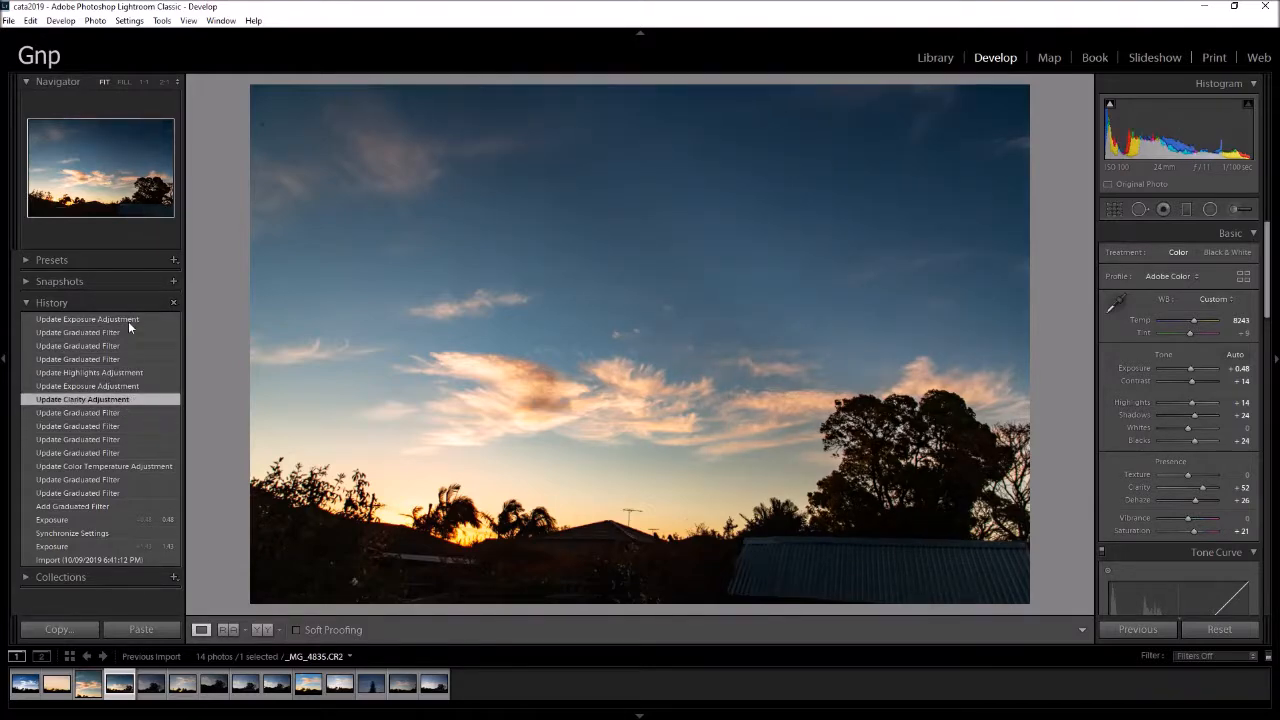
{"action": "left_click", "coordinate": [128, 319]}
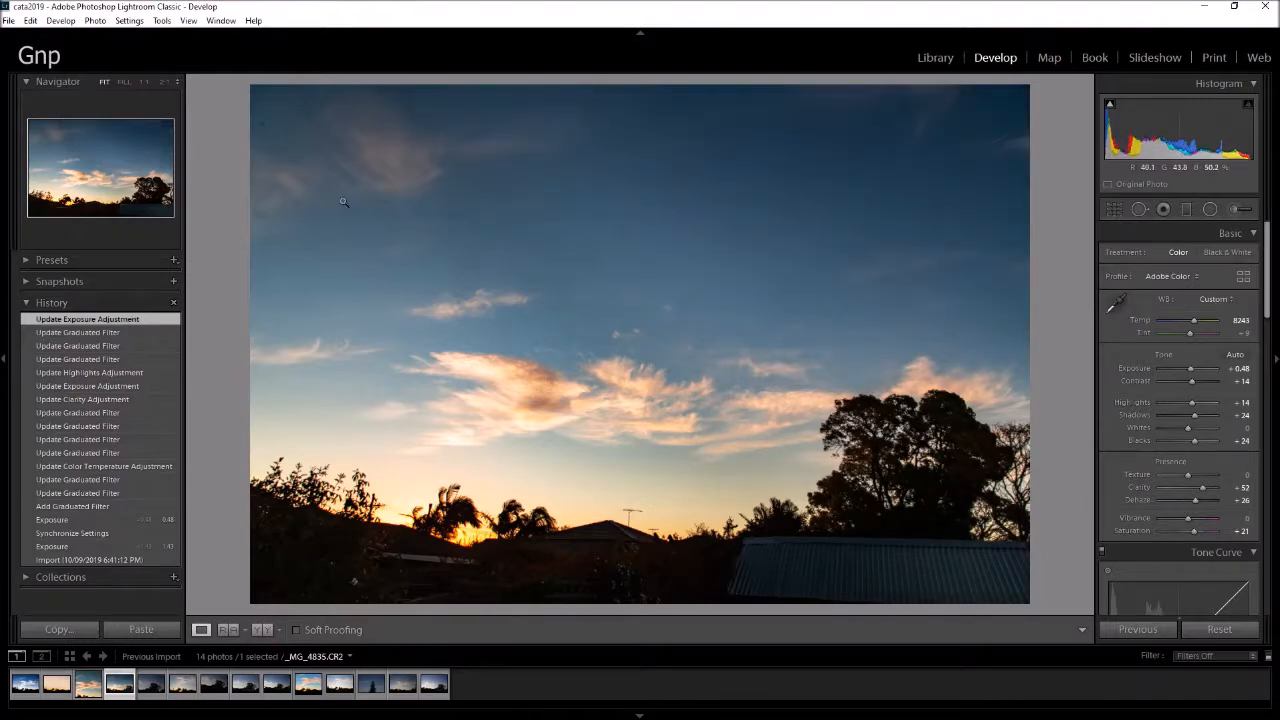
Step: Paint over the upper-left sky with an adjustment brush of size 28, using Exposure 0.26, Clarity 0 and Temp 0
{"action": "left_click", "coordinate": [1235, 209]}
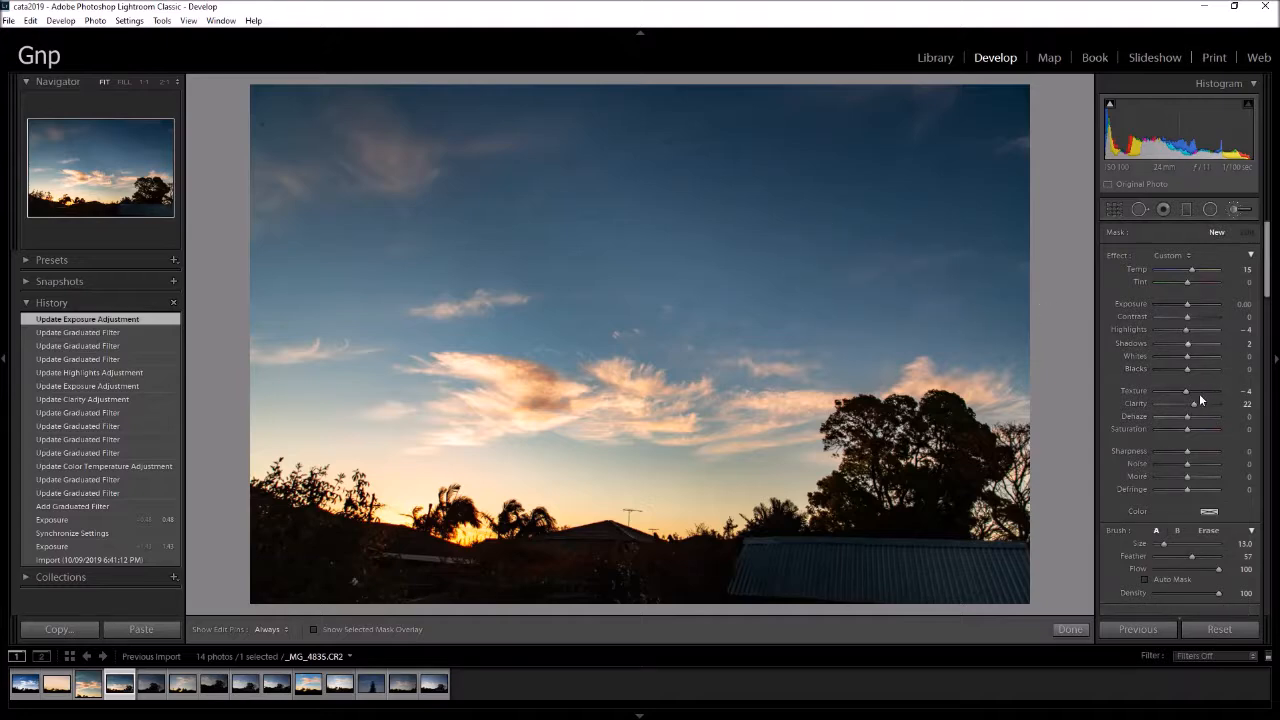
{"action": "left_click_drag", "start_coordinate": [1193, 401], "coordinate": [1186, 401]}
{"action": "left_click", "coordinate": [1190, 303]}
{"action": "scroll", "coordinate": [477, 160], "scroll_direction": "up", "scroll_amount": 5}
{"action": "mouse_move", "coordinate": [424, 124]}
{"action": "left_mouse_down"}
{"action": "mouse_move", "coordinate": [503, 271]}
{"action": "mouse_move", "coordinate": [668, 496]}
{"action": "mouse_move", "coordinate": [824, 576]}
{"action": "mouse_move", "coordinate": [1000, 545]}
{"action": "mouse_move", "coordinate": [952, 531]}
{"action": "left_mouse_up"}
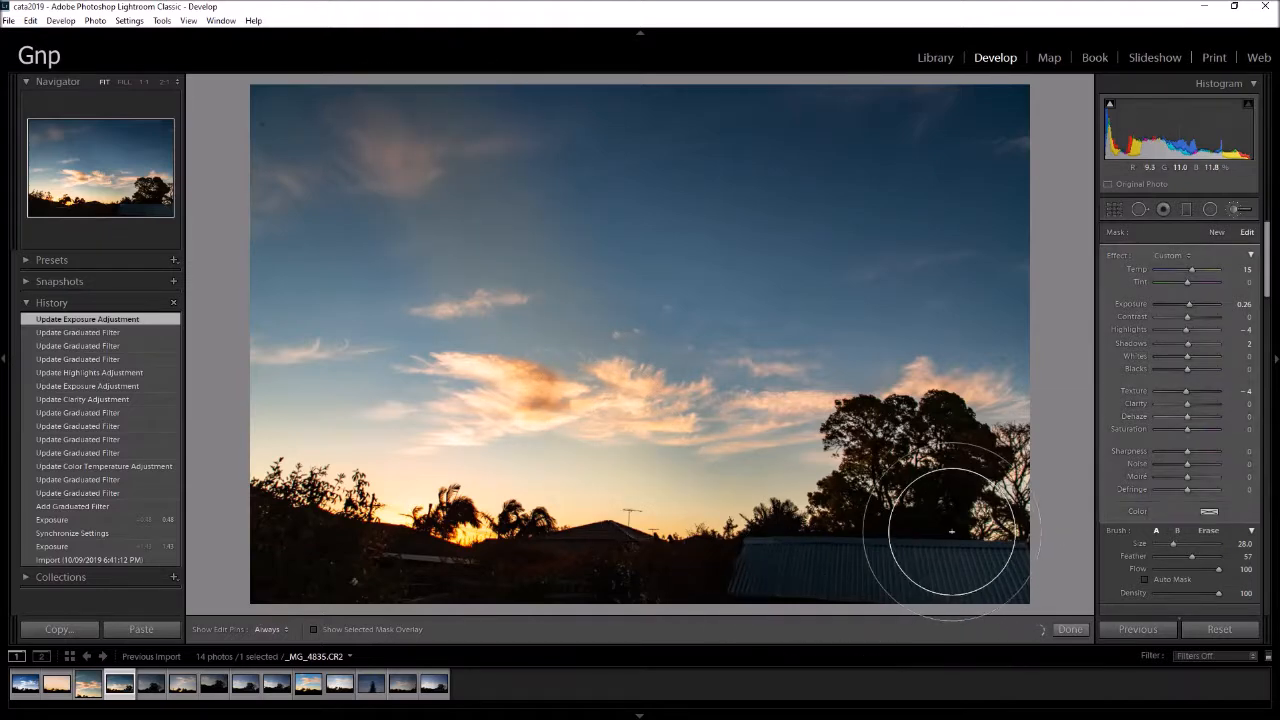
{"action": "double_click", "coordinate": [1192, 270]}
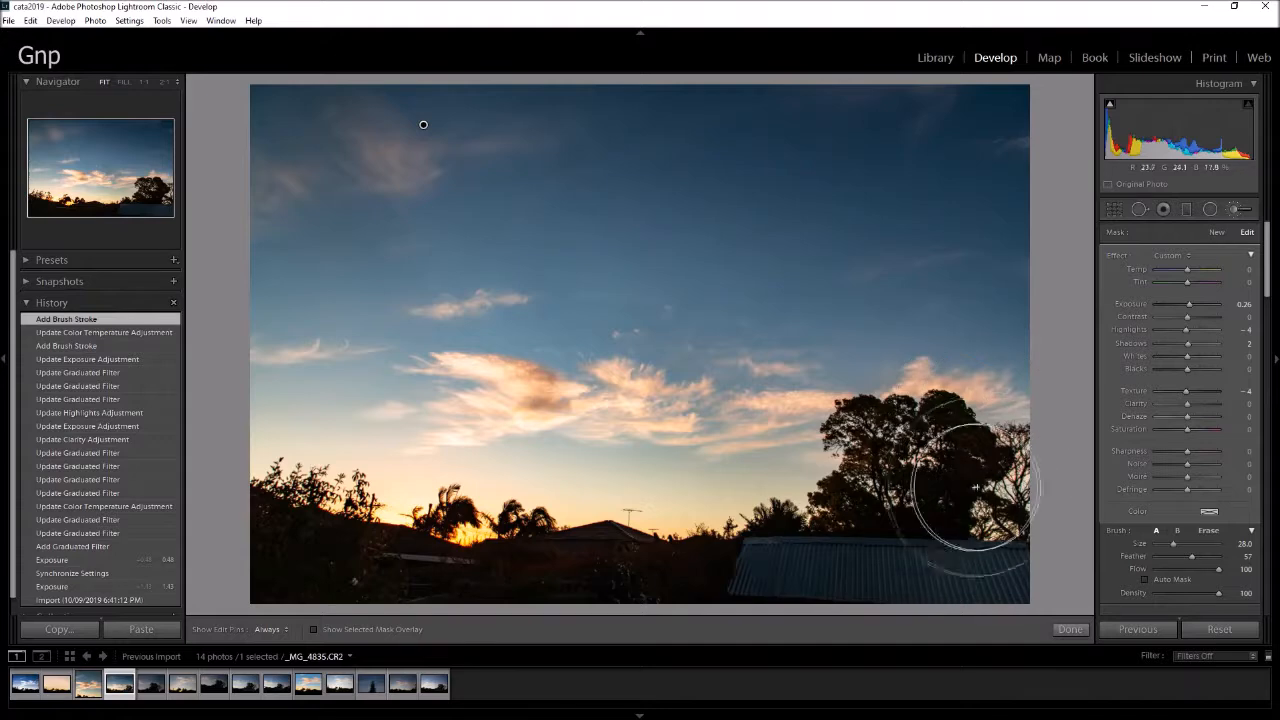
Step: Extend the brush adjustment over the tall trees, the sky at the photo's right edge and the sky above the central clouds
{"action": "left_click_drag", "start_coordinate": [975, 487], "coordinate": [1014, 443]}
{"action": "mouse_move", "coordinate": [1007, 312]}
{"action": "left_mouse_down"}
{"action": "mouse_move", "coordinate": [994, 100]}
{"action": "mouse_move", "coordinate": [1086, 251]}
{"action": "left_mouse_up"}
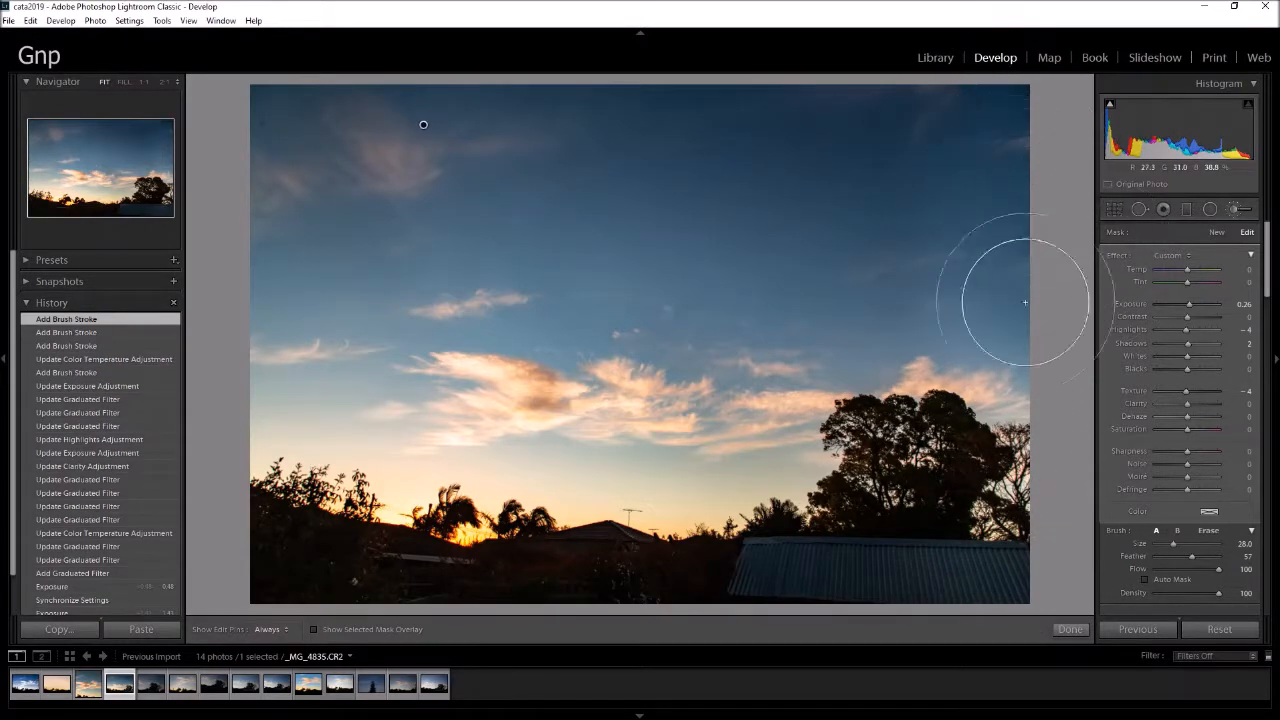
{"action": "key", "text": "h"}
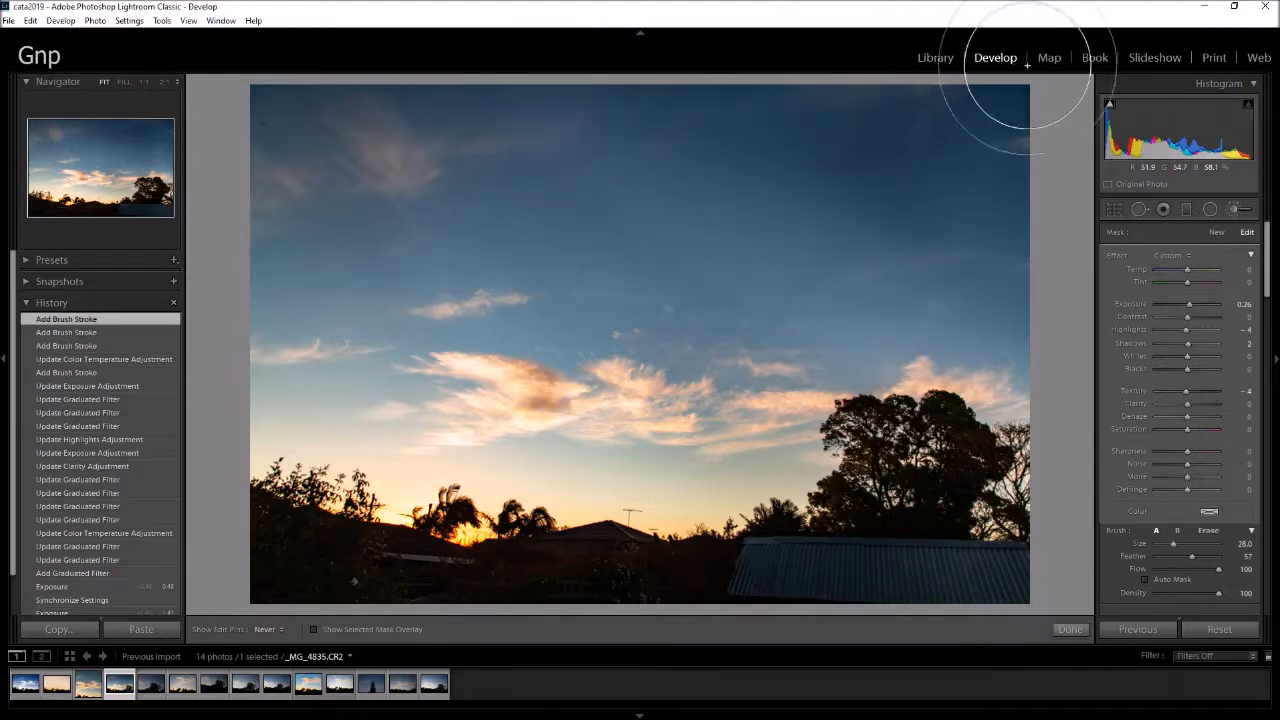
{"action": "key", "text": "h"}
{"action": "mouse_move", "coordinate": [803, 356]}
{"action": "left_mouse_down"}
{"action": "mouse_move", "coordinate": [694, 306]}
{"action": "mouse_move", "coordinate": [757, 366]}
{"action": "mouse_move", "coordinate": [691, 329]}
{"action": "left_mouse_up"}
{"action": "key", "text": "h"}
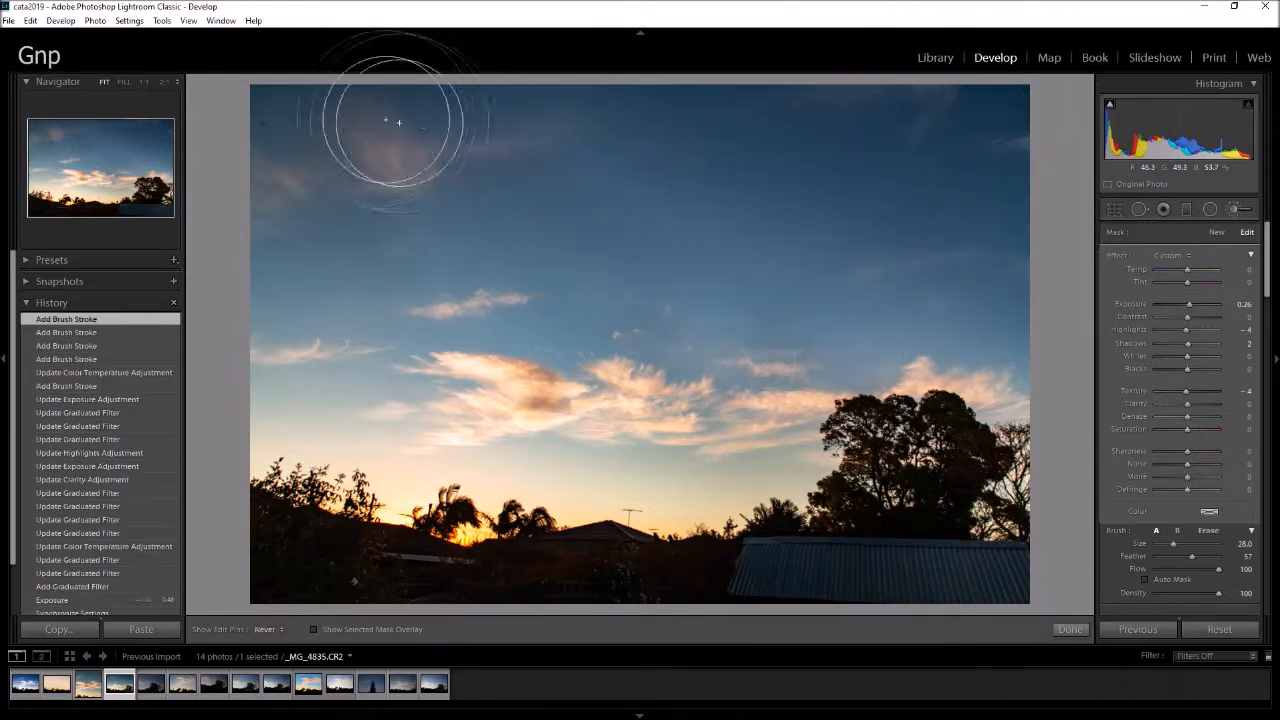
Step: Extend the brush adjustment across the upper sky and diagonally through the middle sky above the trees, and finish brushing
{"action": "left_click_drag", "start_coordinate": [800, 226], "coordinate": [743, 206]}
{"action": "key", "text": "h"}
{"action": "left_click_drag", "start_coordinate": [379, 102], "coordinate": [679, 94]}
{"action": "mouse_move", "coordinate": [299, 126]}
{"action": "left_mouse_down"}
{"action": "mouse_move", "coordinate": [450, 147]}
{"action": "mouse_move", "coordinate": [480, 137]}
{"action": "left_mouse_up"}
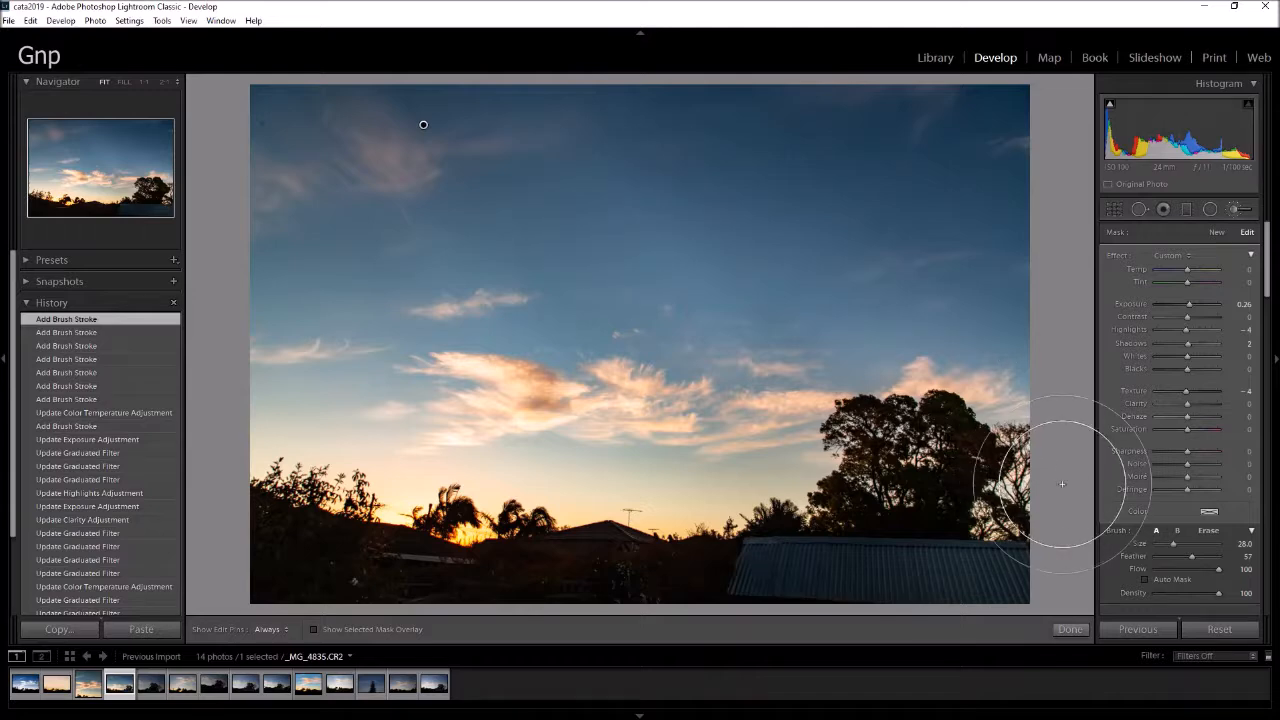
{"action": "left_click_drag", "start_coordinate": [546, 266], "coordinate": [790, 378]}
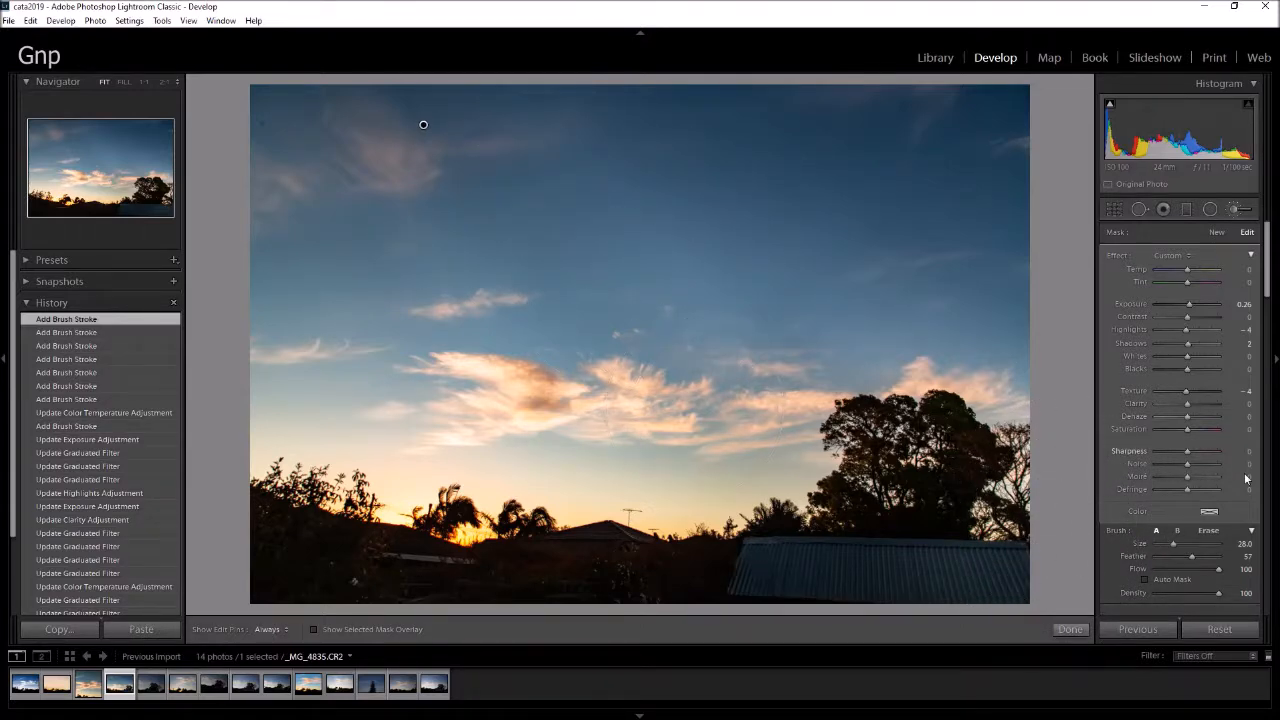
{"action": "left_click", "coordinate": [1069, 629]}
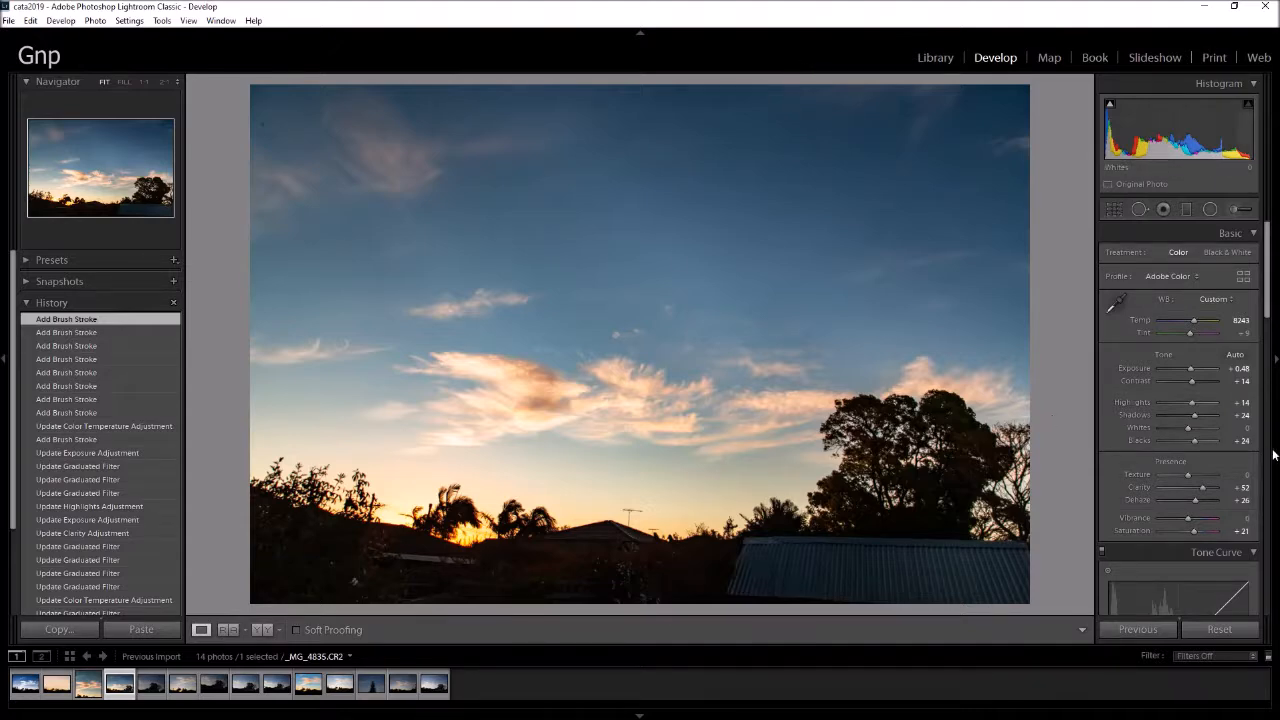
Step: Set Vibrance to 5 and the HSL luminance of Orange to -27, Yellow to -7 and Blue to 40
{"action": "left_click_drag", "start_coordinate": [1271, 314], "coordinate": [1267, 345]}
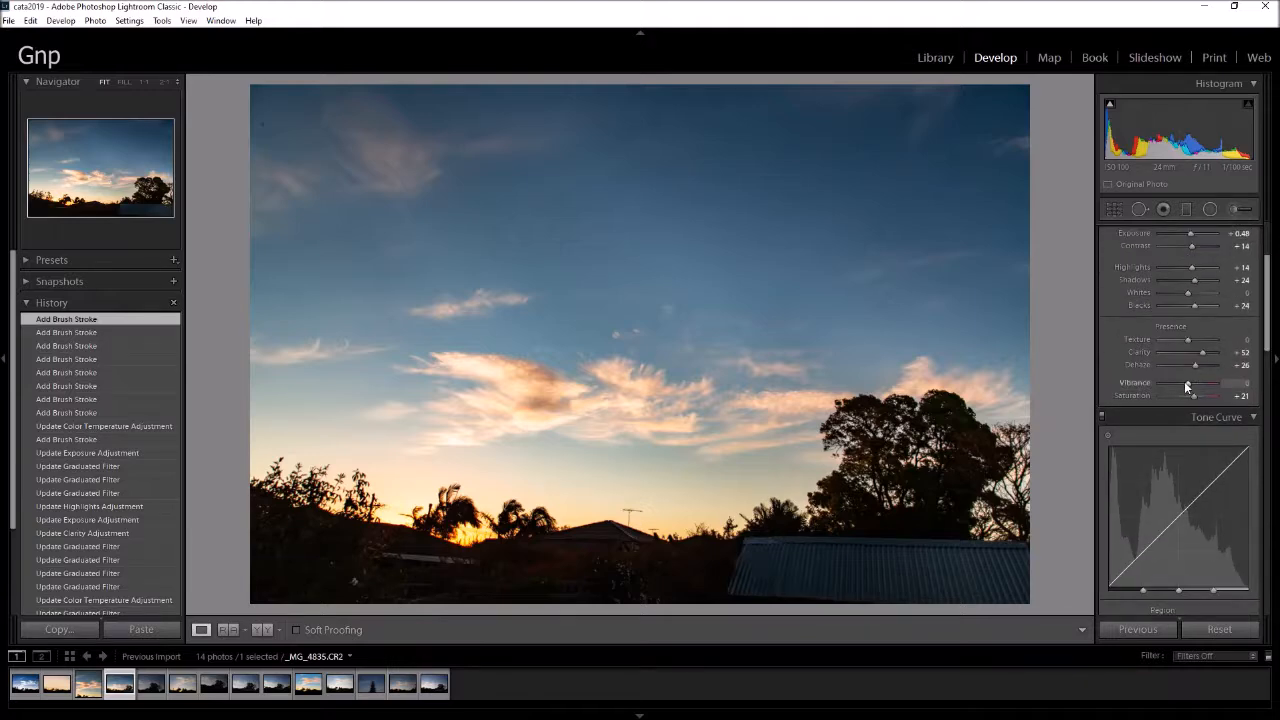
{"action": "left_click_drag", "start_coordinate": [1188, 387], "coordinate": [1189, 387]}
{"action": "left_click_drag", "start_coordinate": [1267, 337], "coordinate": [1267, 456]}
{"action": "left_click", "coordinate": [1207, 242]}
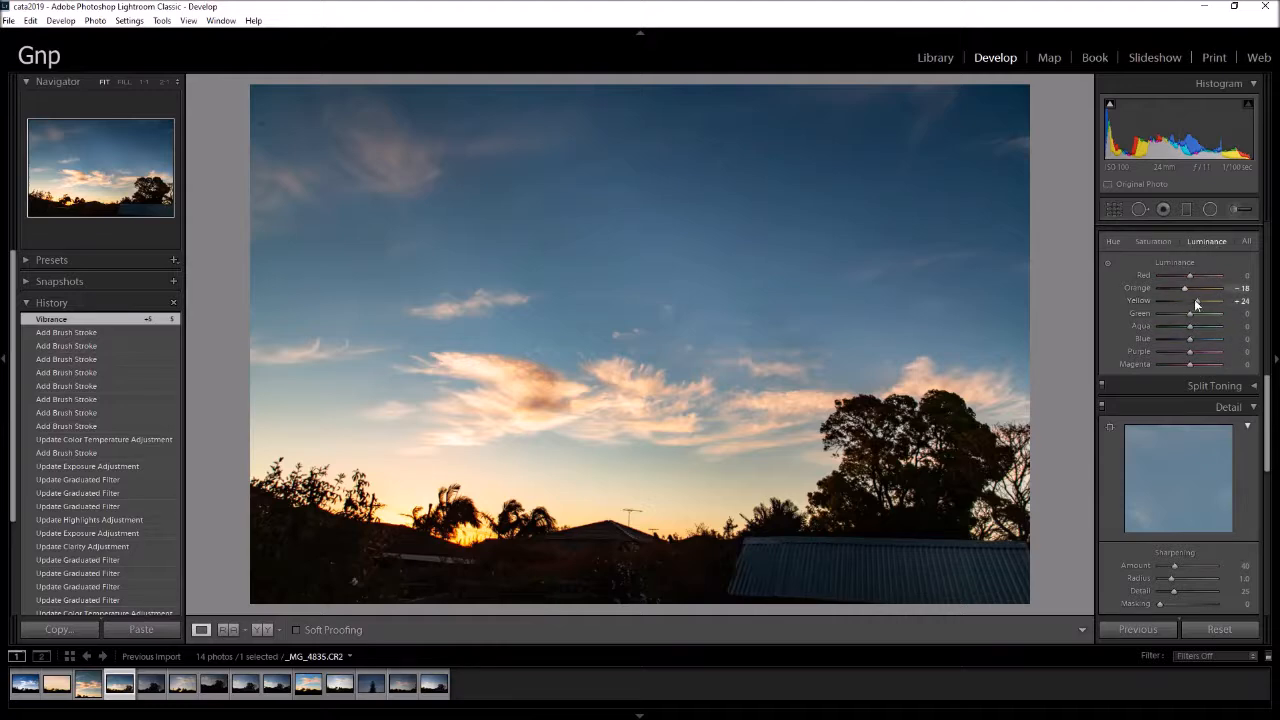
{"action": "left_click_drag", "start_coordinate": [1194, 301], "coordinate": [1180, 289]}
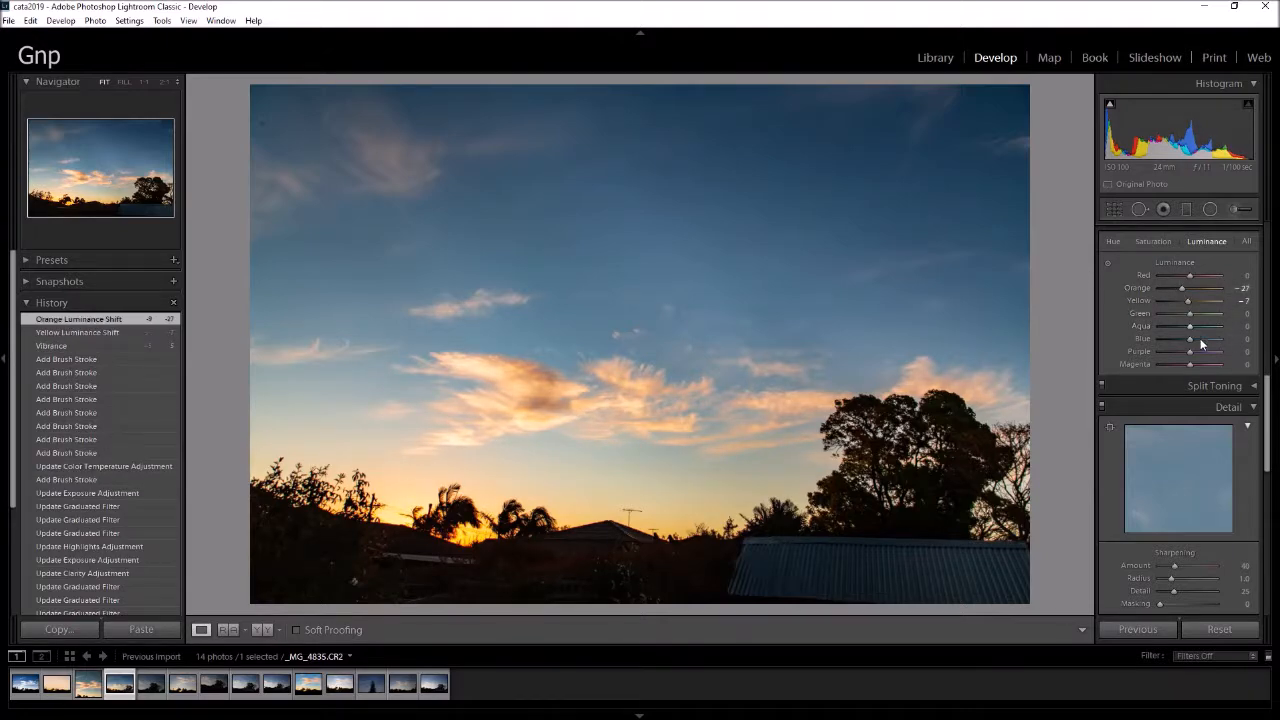
{"action": "mouse_move", "coordinate": [1178, 339]}
{"action": "left_mouse_down"}
{"action": "mouse_move", "coordinate": [1165, 340]}
{"action": "mouse_move", "coordinate": [1210, 342]}
{"action": "mouse_move", "coordinate": [1200, 338]}
{"action": "left_mouse_up"}
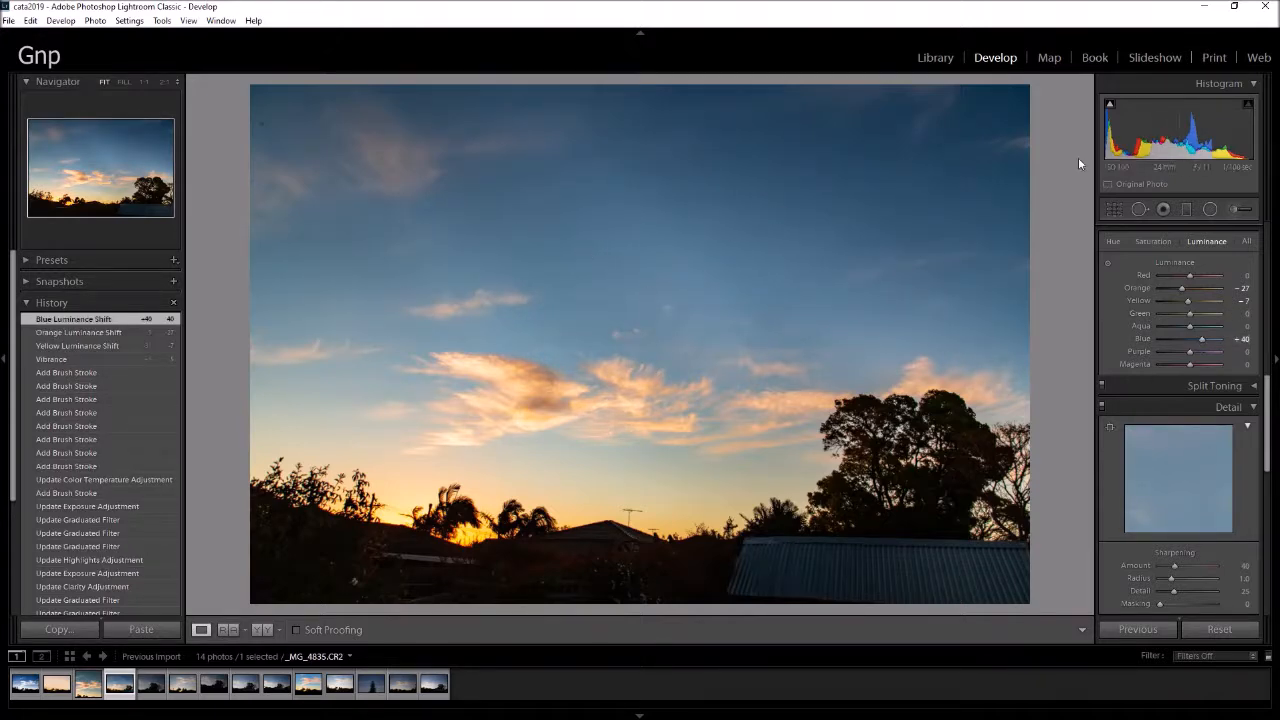
{"action": "scroll", "coordinate": [1097, 398], "scroll_direction": "down", "scroll_amount": 5}
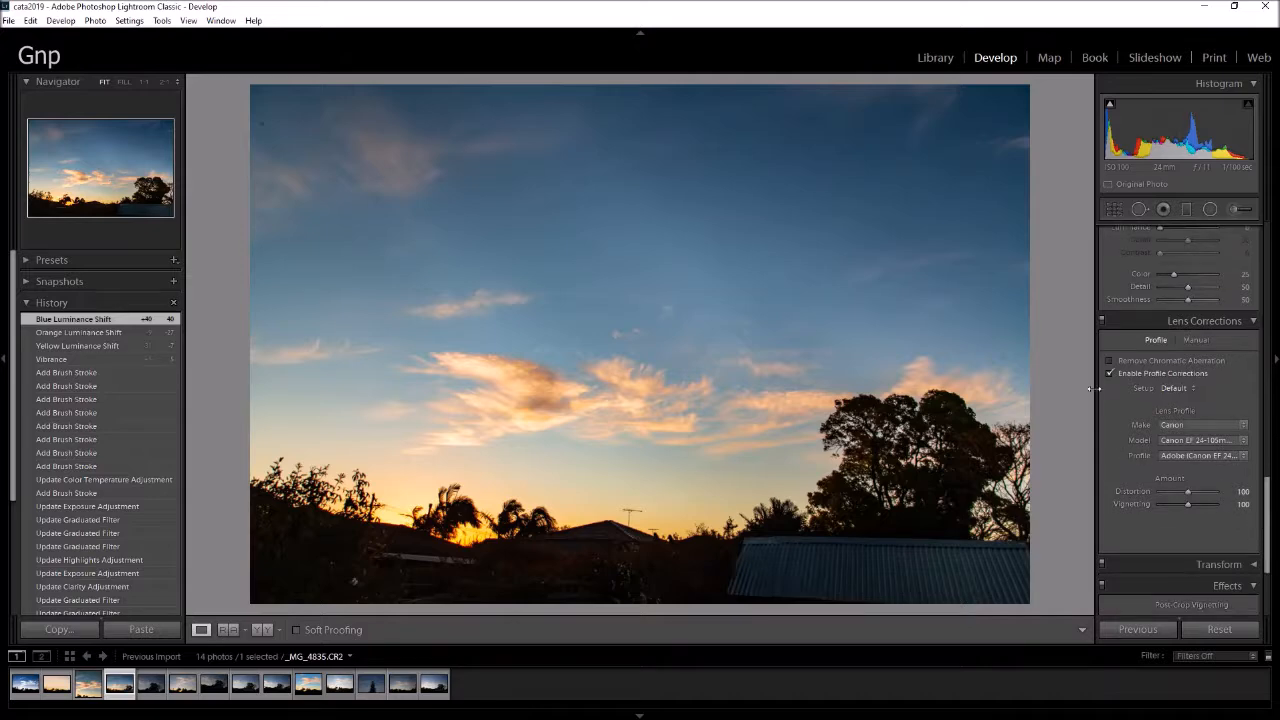
{"action": "left_click", "coordinate": [1113, 210]}
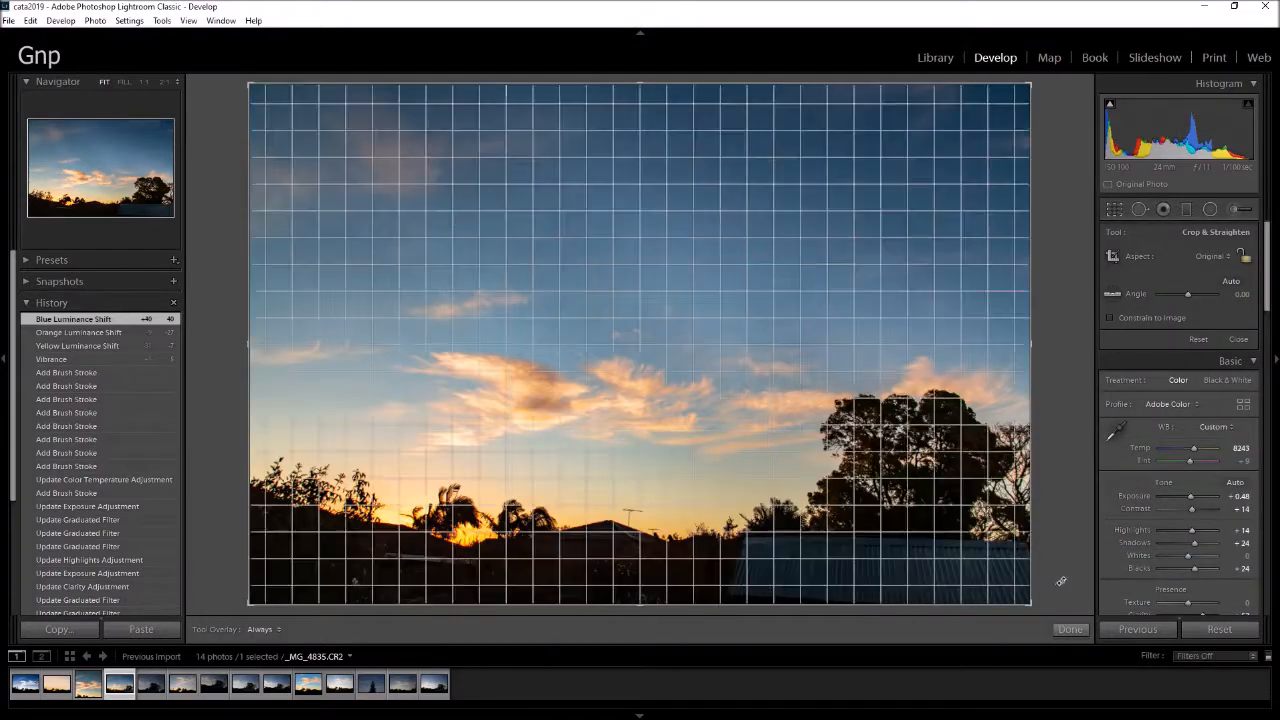
{"action": "key", "text": "Return"}
Step: Go to the next photo and set Temp to 4738, Tint to -4, Exposure to 1.07, Contrast to 5 and Shadows to 60
{"action": "key", "text": "Right"}
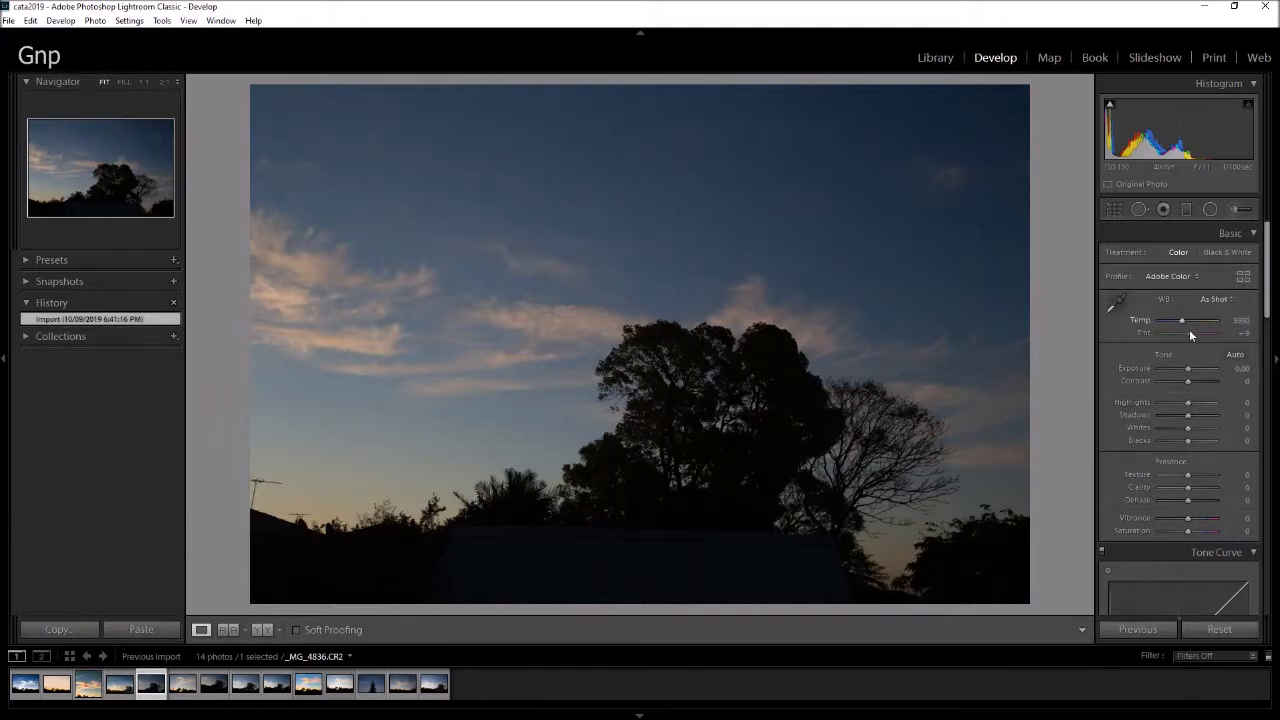
{"action": "left_click_drag", "start_coordinate": [1182, 322], "coordinate": [1187, 385]}
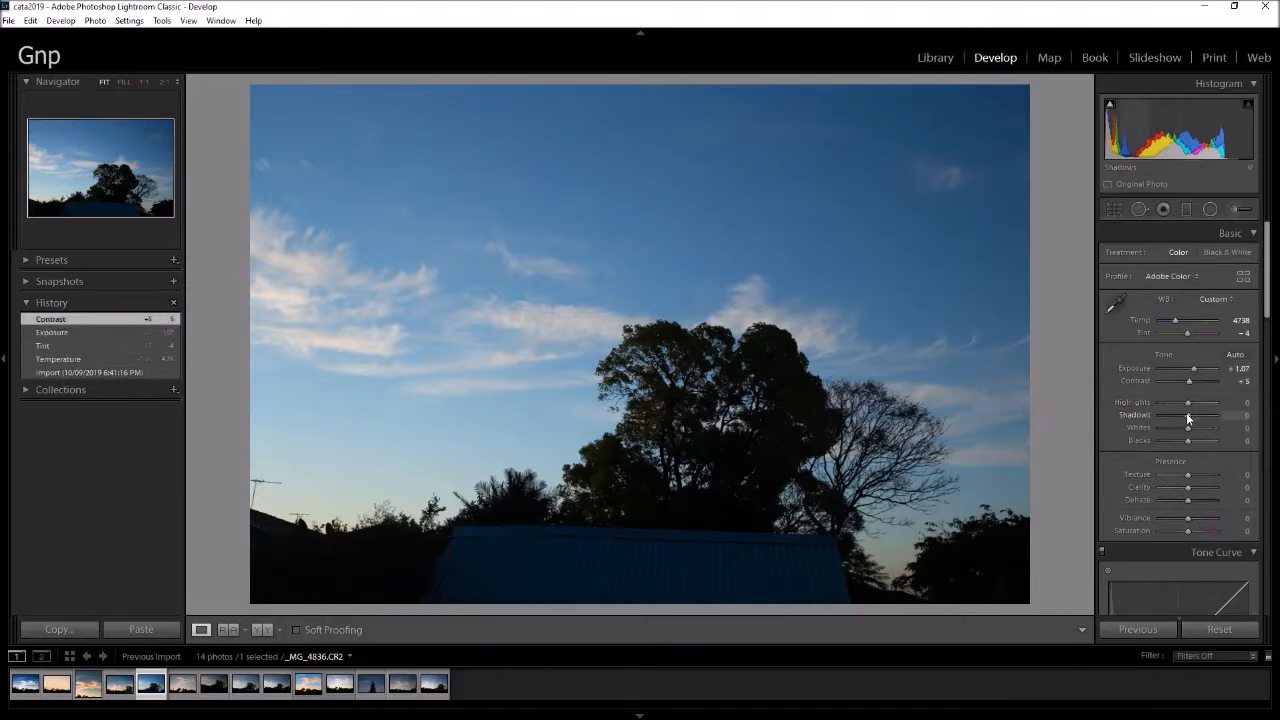
{"action": "left_click", "coordinate": [1206, 415]}
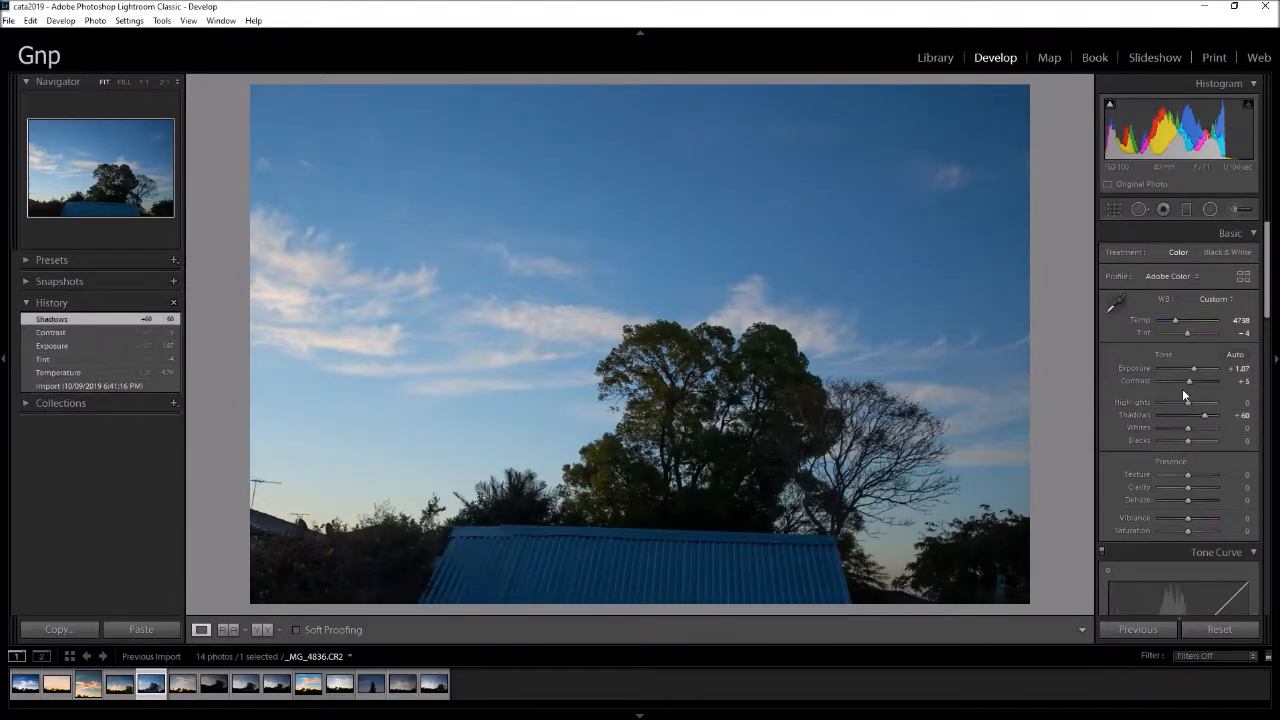
Step: Adjust the photo's Highlights, Contrast, Clarity, Texture, Saturation and Vibrance, and raise the tone curve's Lights to 20
{"action": "left_click_drag", "start_coordinate": [1179, 411], "coordinate": [1200, 385]}
{"action": "scroll", "coordinate": [1209, 303], "scroll_direction": "down", "scroll_amount": 3}
{"action": "mouse_move", "coordinate": [1191, 304]}
{"action": "left_mouse_down"}
{"action": "mouse_move", "coordinate": [1206, 312]}
{"action": "mouse_move", "coordinate": [1204, 297]}
{"action": "left_mouse_up"}
{"action": "left_click_drag", "start_coordinate": [1188, 349], "coordinate": [1193, 375]}
{"action": "scroll", "coordinate": [1188, 365], "scroll_direction": "down", "scroll_amount": 3}
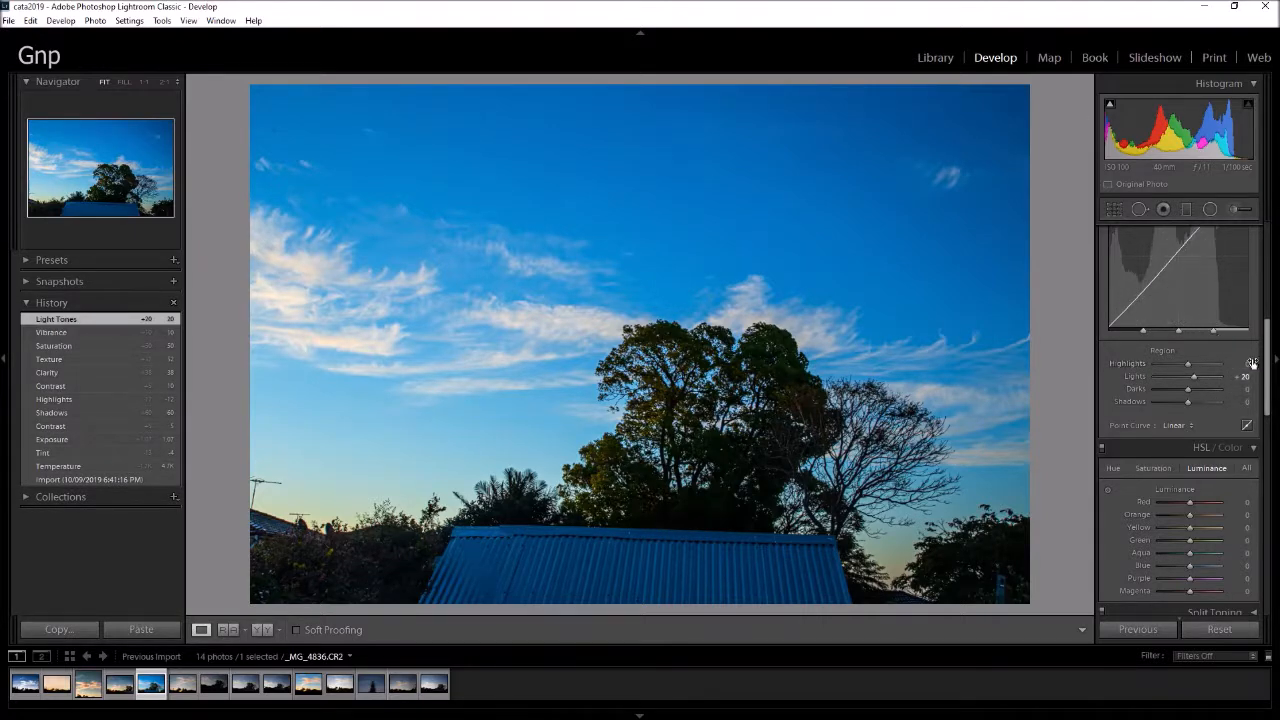
{"action": "left_click_drag", "start_coordinate": [1267, 373], "coordinate": [1267, 392]}
Step: On the next photo, set Shadows -100, Highlights -60, Clarity 100, Dehaze 19 and Saturation 62, and enable lens profile corrections
{"action": "key", "text": "Right"}
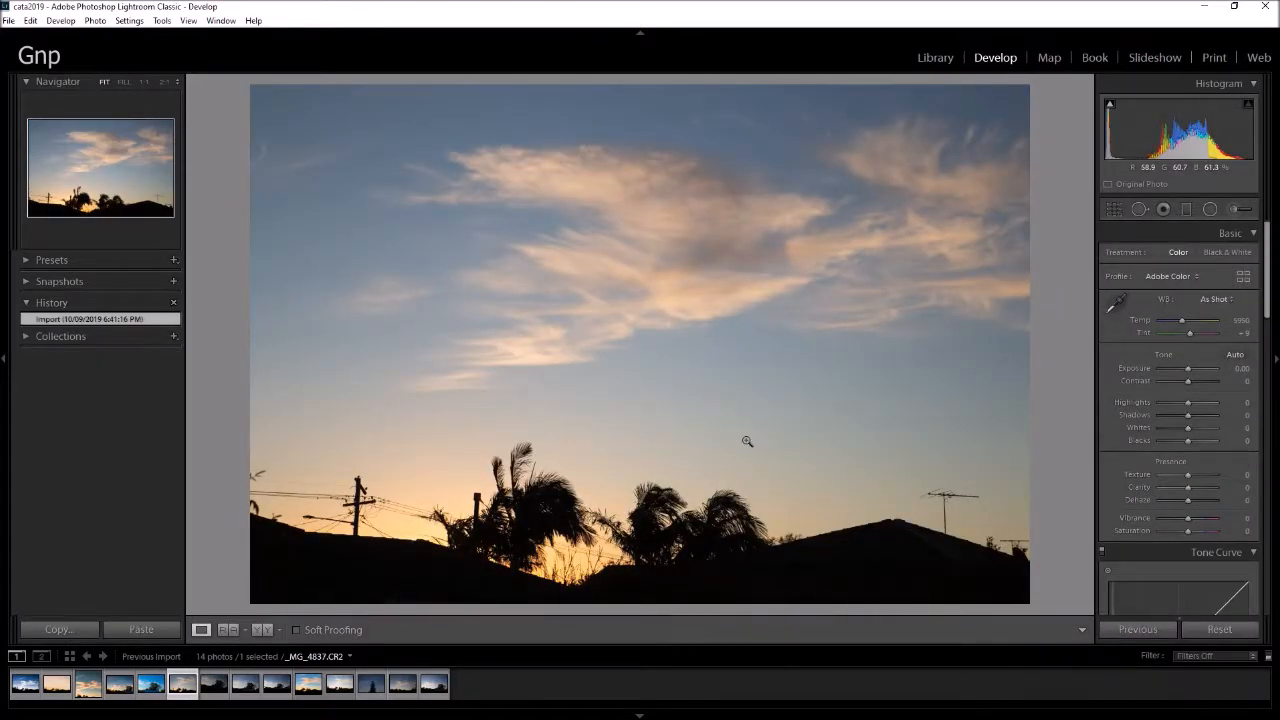
{"action": "mouse_move", "coordinate": [1187, 414]}
{"action": "left_mouse_down"}
{"action": "mouse_move", "coordinate": [1125, 419]}
{"action": "mouse_move", "coordinate": [1169, 402]}
{"action": "left_mouse_up"}
{"action": "left_click_drag", "start_coordinate": [1188, 487], "coordinate": [1205, 534]}
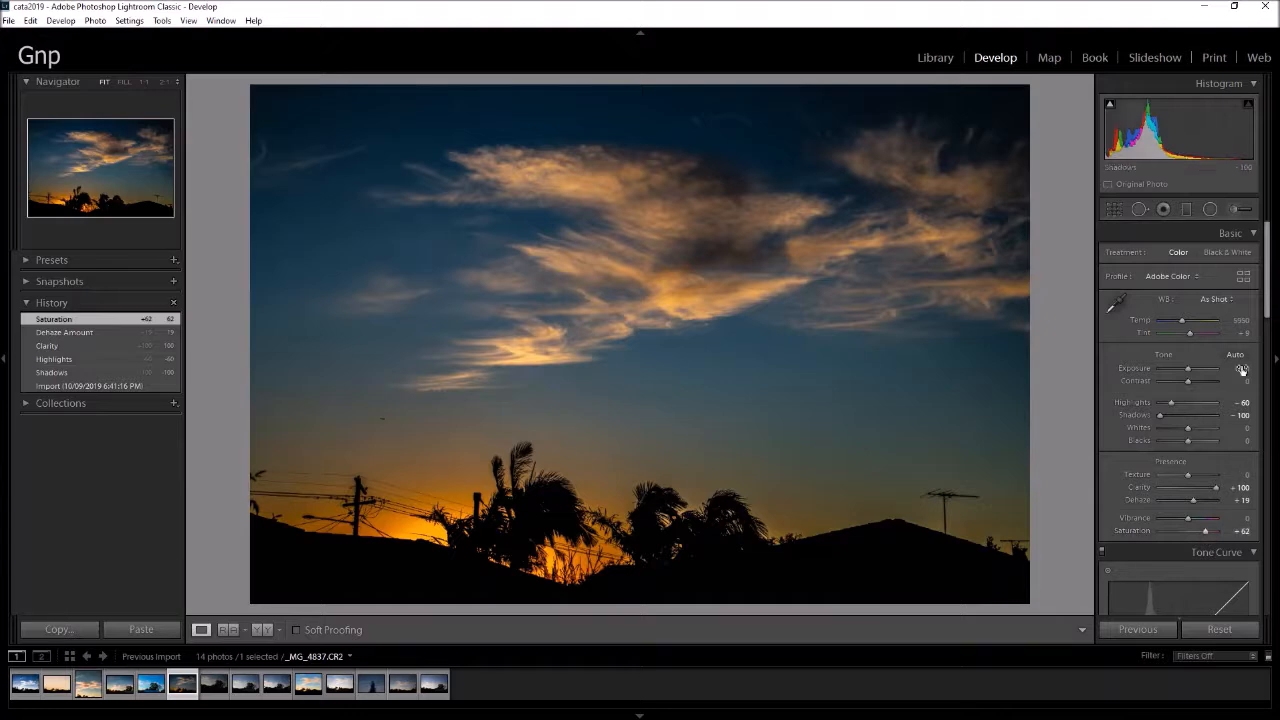
{"action": "left_click_drag", "start_coordinate": [1263, 308], "coordinate": [1263, 528]}
{"action": "left_click", "coordinate": [1108, 528]}
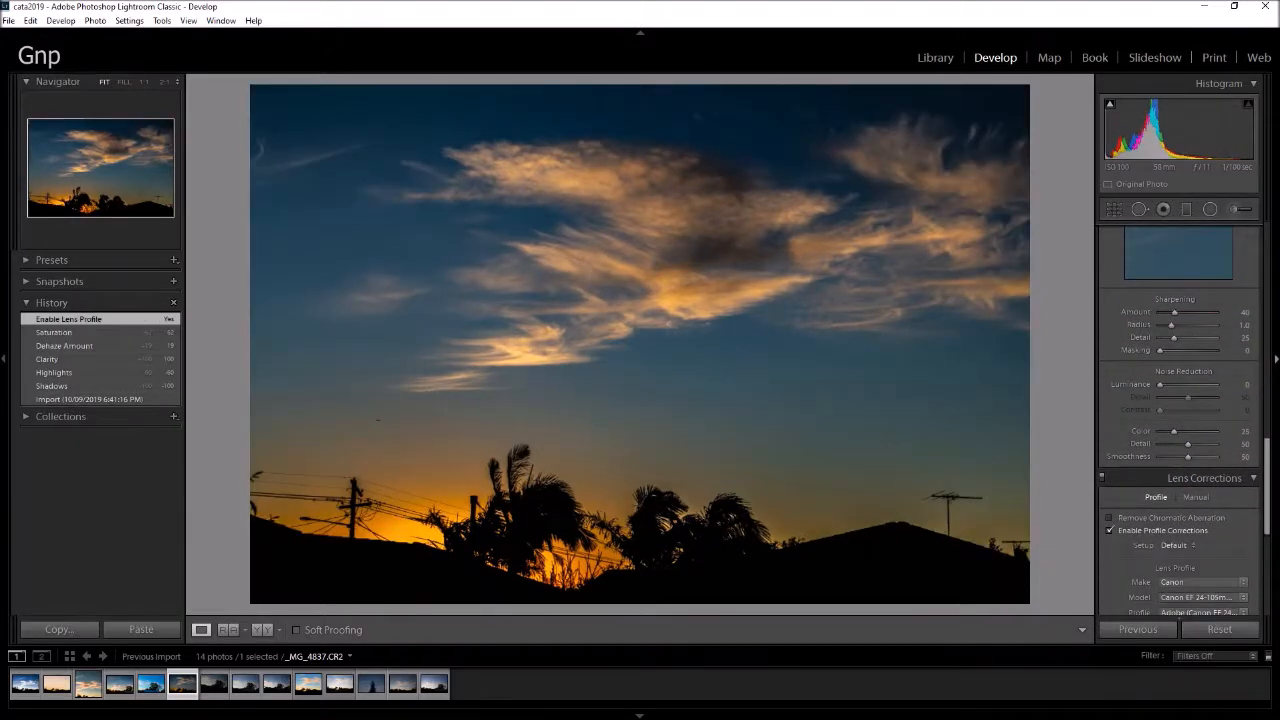
Step: Paint over the central cloud with an adjustment brush of size 23, using Exposure 0.09, Highlights 9 and Temp 7
{"action": "left_click_drag", "start_coordinate": [1267, 488], "coordinate": [1263, 240]}
{"action": "left_click", "coordinate": [1212, 209]}
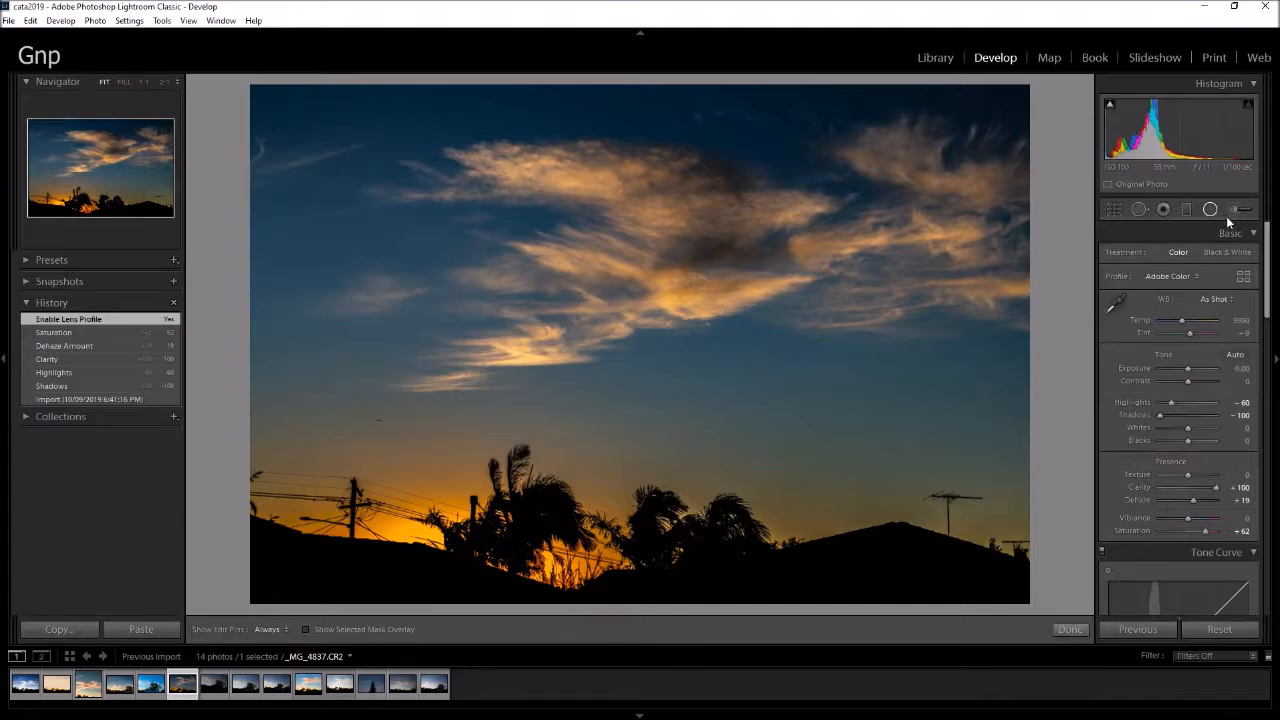
{"action": "left_click", "coordinate": [1239, 210]}
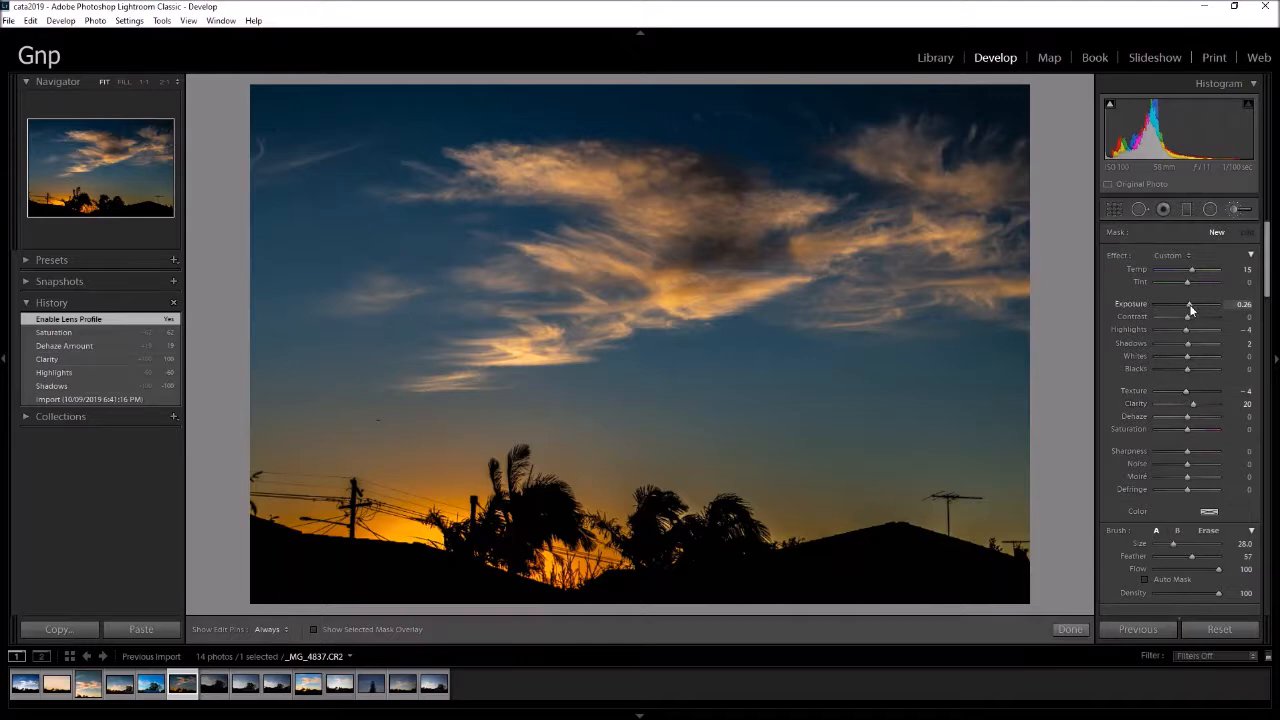
{"action": "left_click_drag", "start_coordinate": [1185, 331], "coordinate": [1190, 331]}
{"action": "scroll", "coordinate": [651, 205], "scroll_direction": "down", "scroll_amount": 5}
{"action": "mouse_move", "coordinate": [649, 200]}
{"action": "left_mouse_down"}
{"action": "mouse_move", "coordinate": [618, 188]}
{"action": "mouse_move", "coordinate": [668, 211]}
{"action": "left_mouse_up"}
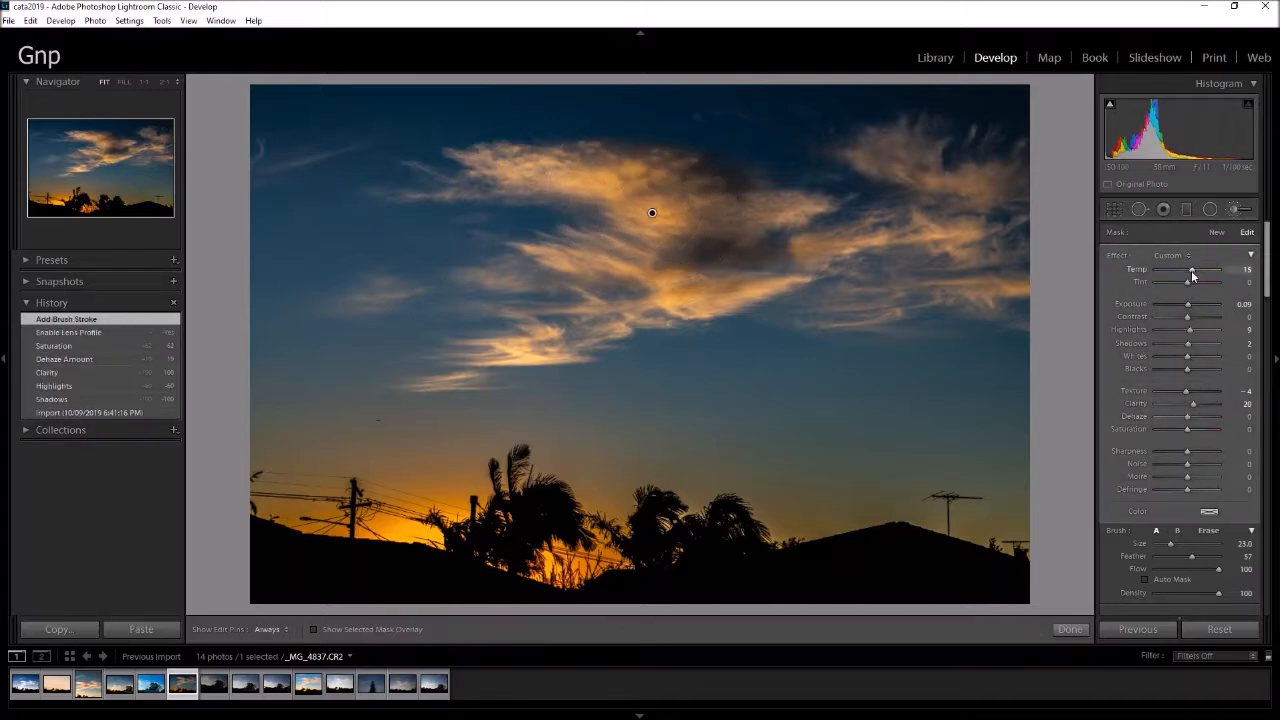
{"action": "left_click_drag", "start_coordinate": [1187, 270], "coordinate": [1190, 269]}
Step: Extend the brush adjustment over the rest of the central cloud and the clouds at the photo's right side, keeping Exposure at 0.09
{"action": "key", "text": "h"}
{"action": "left_click_drag", "start_coordinate": [741, 234], "coordinate": [802, 231]}
{"action": "scroll", "coordinate": [794, 220], "scroll_direction": "down", "scroll_amount": 4}
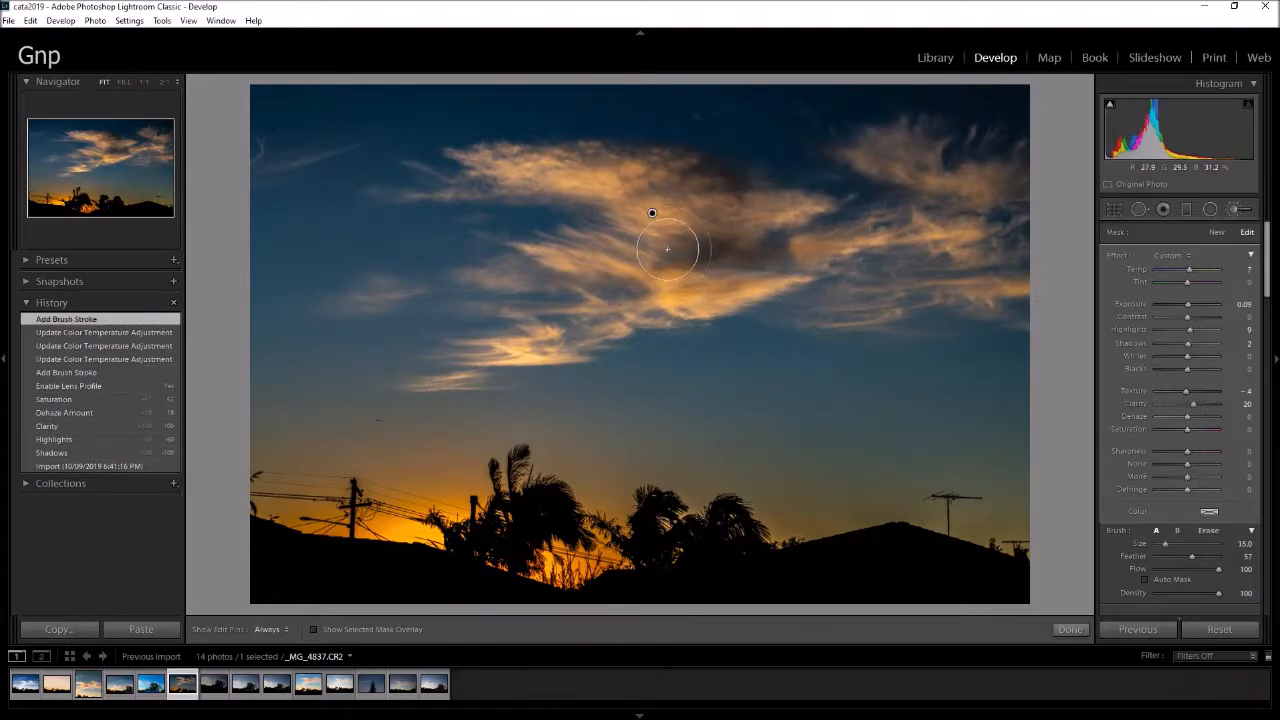
{"action": "left_click_drag", "start_coordinate": [630, 268], "coordinate": [654, 268]}
{"action": "mouse_move", "coordinate": [536, 343]}
{"action": "left_mouse_down"}
{"action": "mouse_move", "coordinate": [612, 312]}
{"action": "mouse_move", "coordinate": [664, 237]}
{"action": "mouse_move", "coordinate": [629, 250]}
{"action": "mouse_move", "coordinate": [656, 224]}
{"action": "mouse_move", "coordinate": [530, 169]}
{"action": "left_mouse_up"}
{"action": "mouse_move", "coordinate": [684, 184]}
{"action": "left_mouse_down"}
{"action": "mouse_move", "coordinate": [771, 228]}
{"action": "mouse_move", "coordinate": [711, 218]}
{"action": "left_mouse_up"}
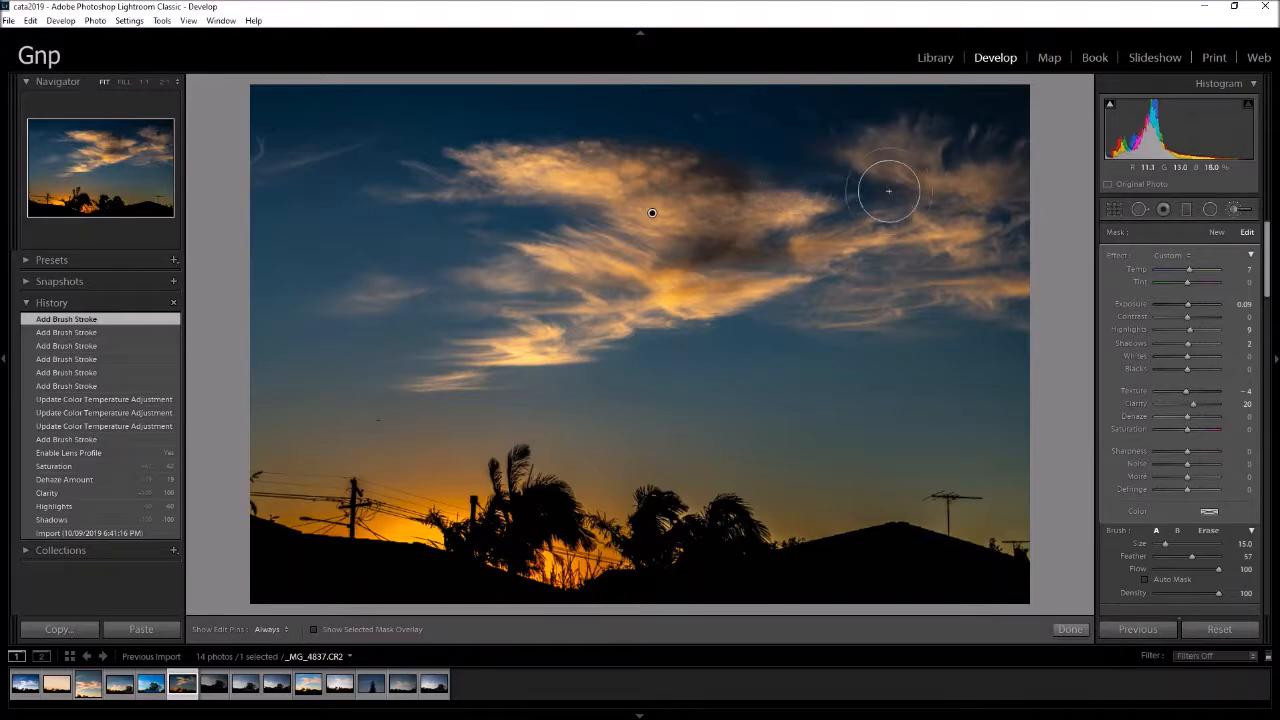
{"action": "mouse_move", "coordinate": [909, 160]}
{"action": "left_mouse_down"}
{"action": "mouse_move", "coordinate": [966, 186]}
{"action": "mouse_move", "coordinate": [974, 172]}
{"action": "left_mouse_up"}
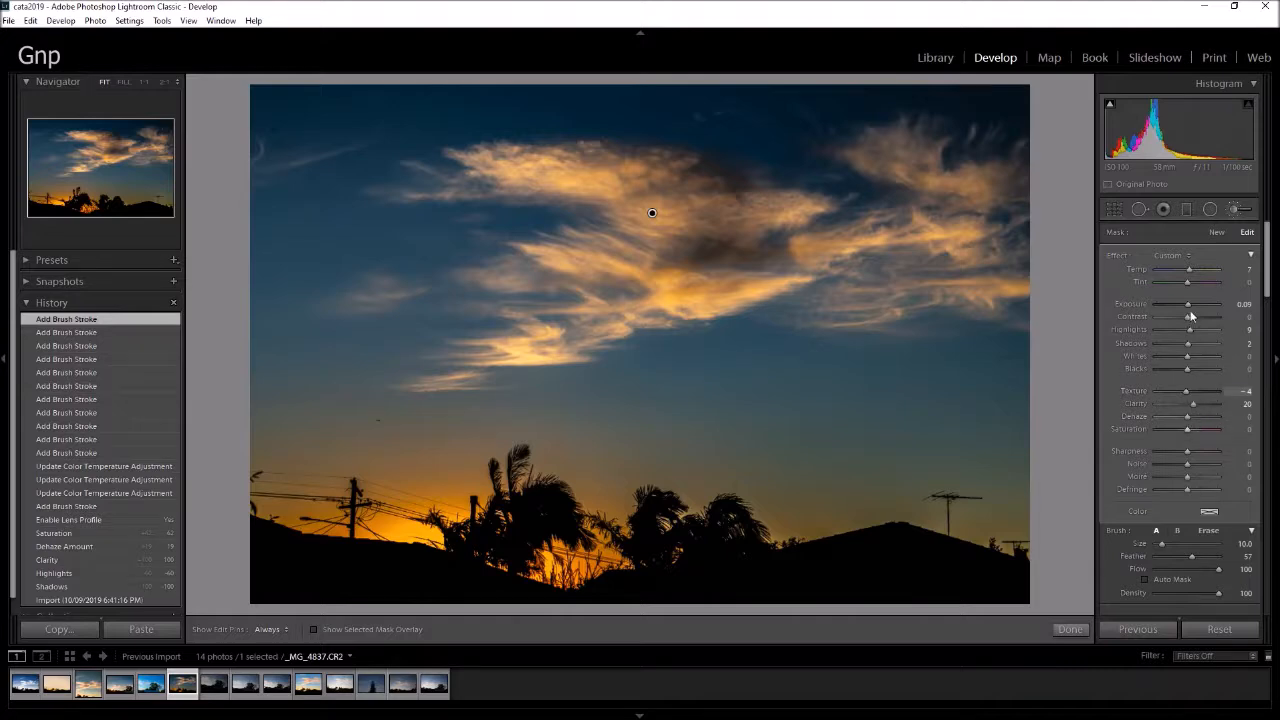
{"action": "left_click_drag", "start_coordinate": [1187, 303], "coordinate": [1189, 304]}
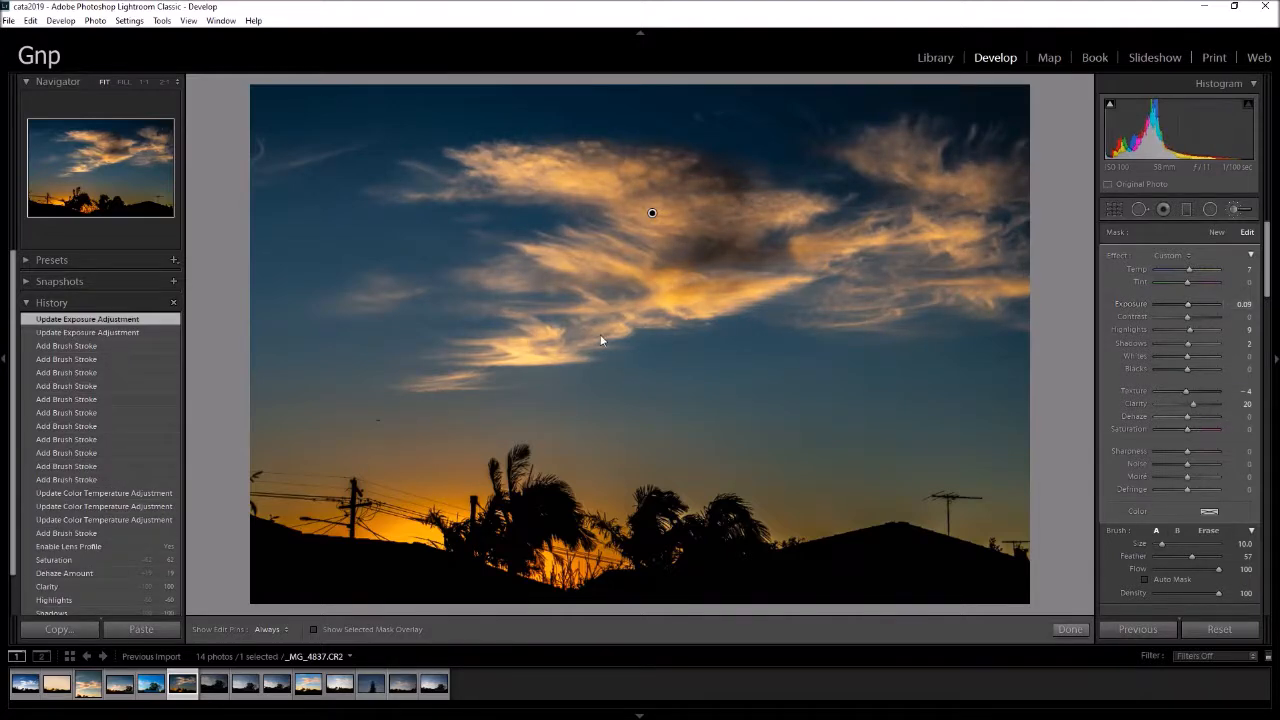
Step: Try brushing the adjustment over the small faint cloud in the left part of the sky, and undo the stroke
{"action": "scroll", "coordinate": [397, 290], "scroll_direction": "down", "scroll_amount": 5}
{"action": "key", "text": "h"}
{"action": "mouse_move", "coordinate": [357, 298]}
{"action": "left_mouse_down"}
{"action": "mouse_move", "coordinate": [334, 303]}
{"action": "mouse_move", "coordinate": [403, 286]}
{"action": "left_mouse_up"}
{"action": "key", "text": "h"}
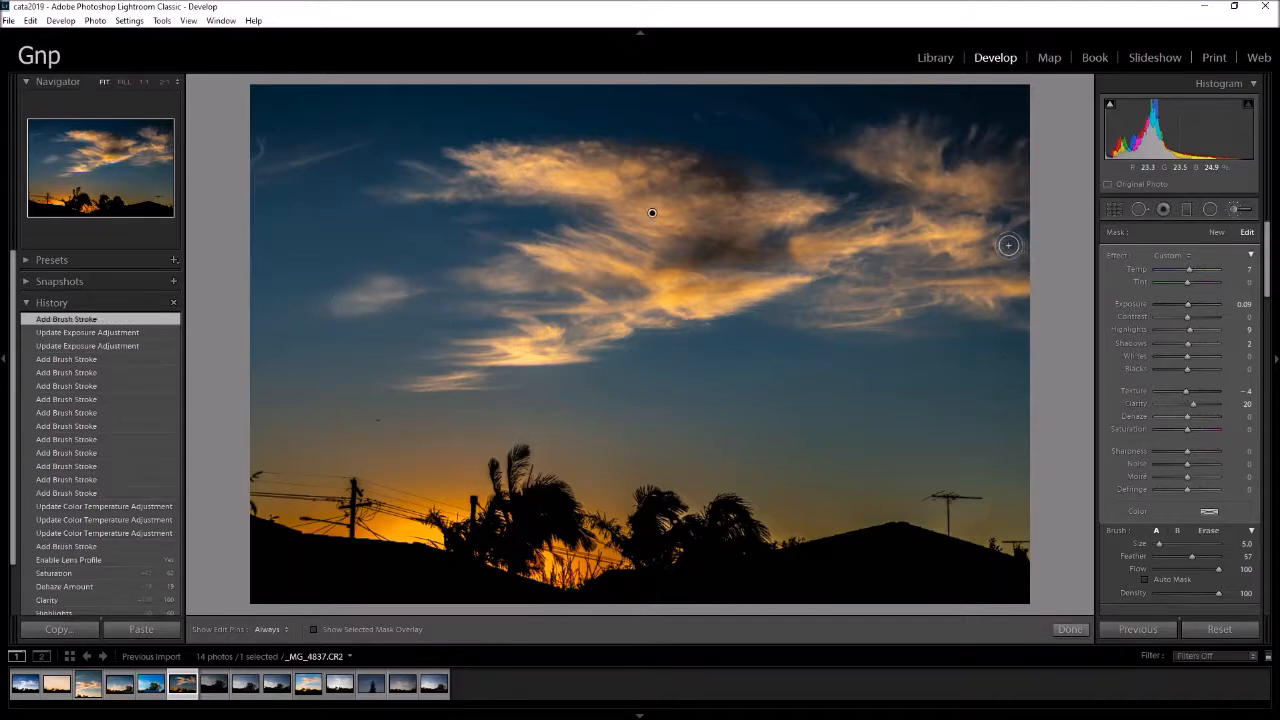
{"action": "key", "text": "ctrl+z"}
Step: Dab the size 14 brush on the central cloud's dark area, set the brush Highlights to 4, and finish brushing
{"action": "scroll", "coordinate": [458, 518], "scroll_direction": "up", "scroll_amount": 8}
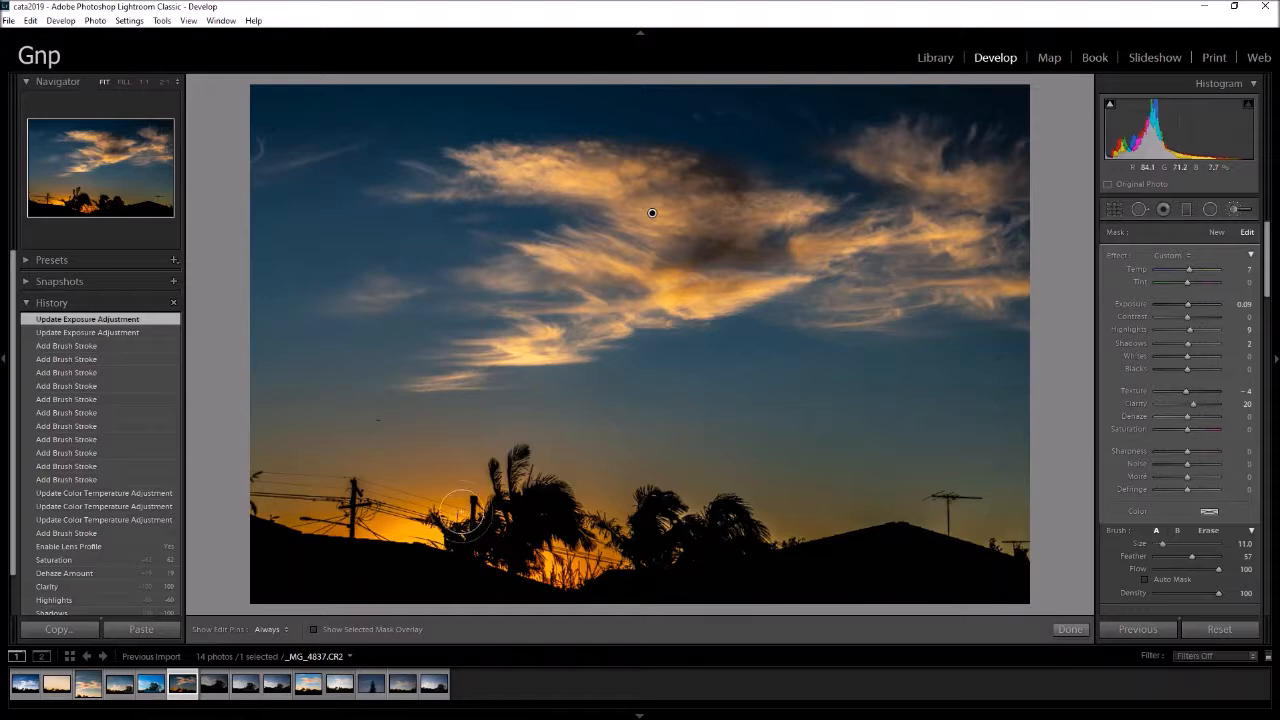
{"action": "key", "text": "h"}
{"action": "left_click", "coordinate": [711, 215]}
{"action": "key", "text": "h"}
{"action": "left_click_drag", "start_coordinate": [1191, 329], "coordinate": [1188, 331]}
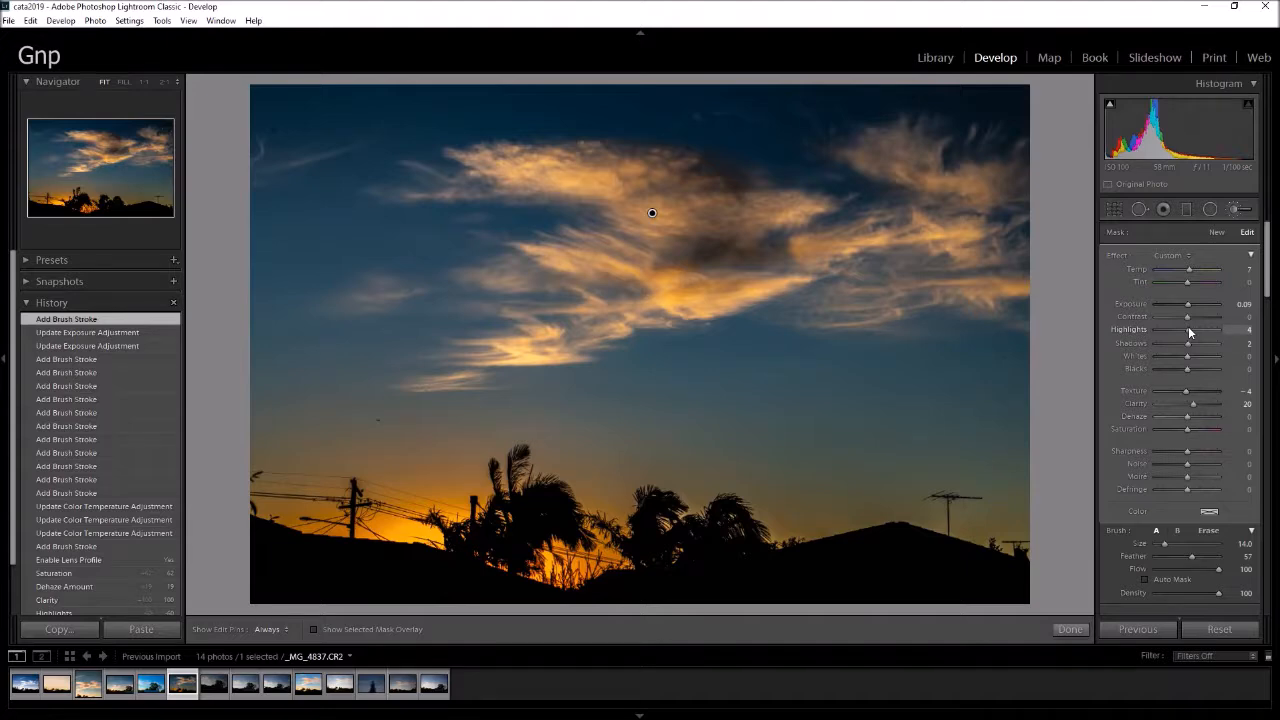
{"action": "left_click", "coordinate": [1070, 629]}
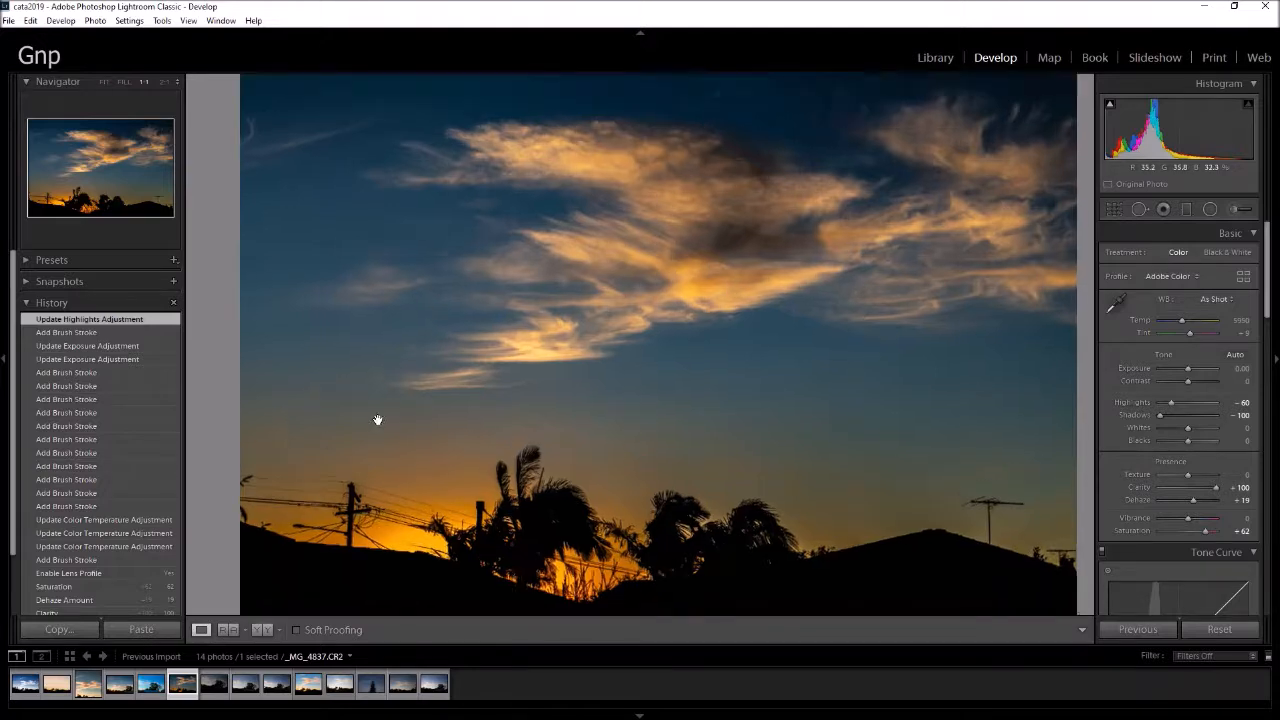
{"action": "left_click", "coordinate": [380, 421]}
Step: Synchronize the settings of _MG_4837.CR2 to _MG_4839.CR2, leaving out local adjustments and crop, and open the synced photo
{"action": "key", "text": "Right"}
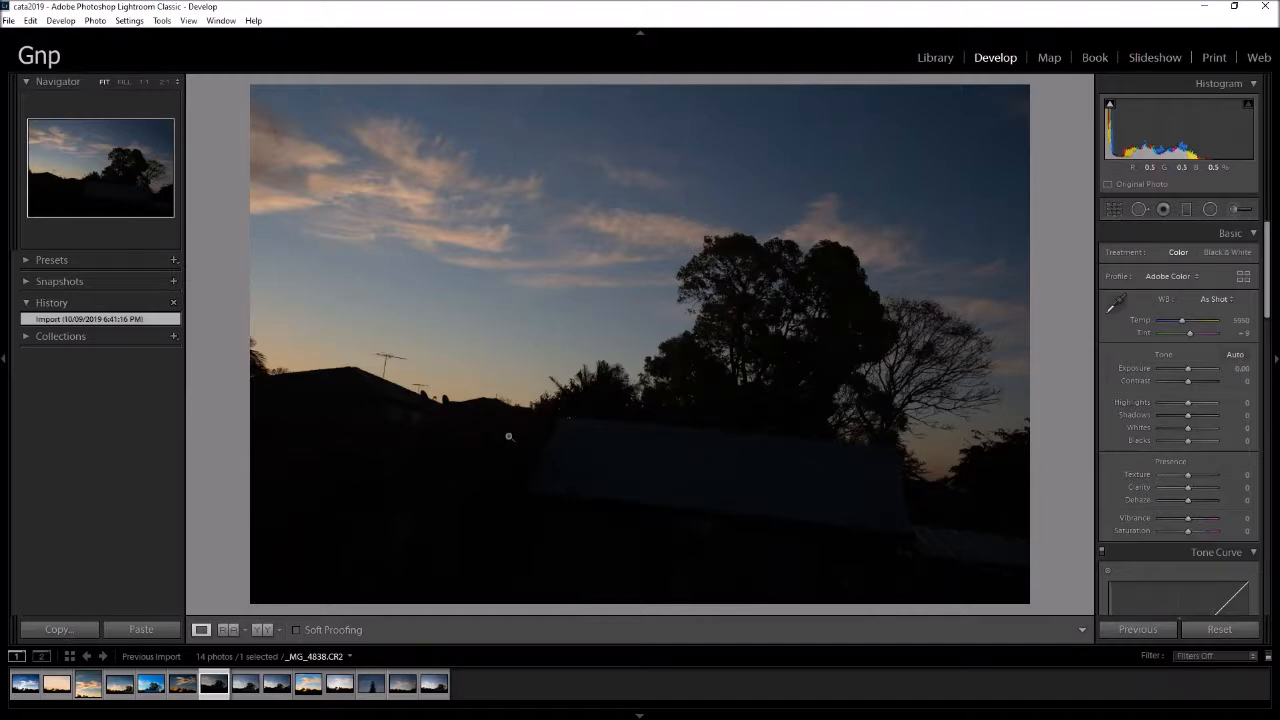
{"action": "left_click", "coordinate": [180, 692]}
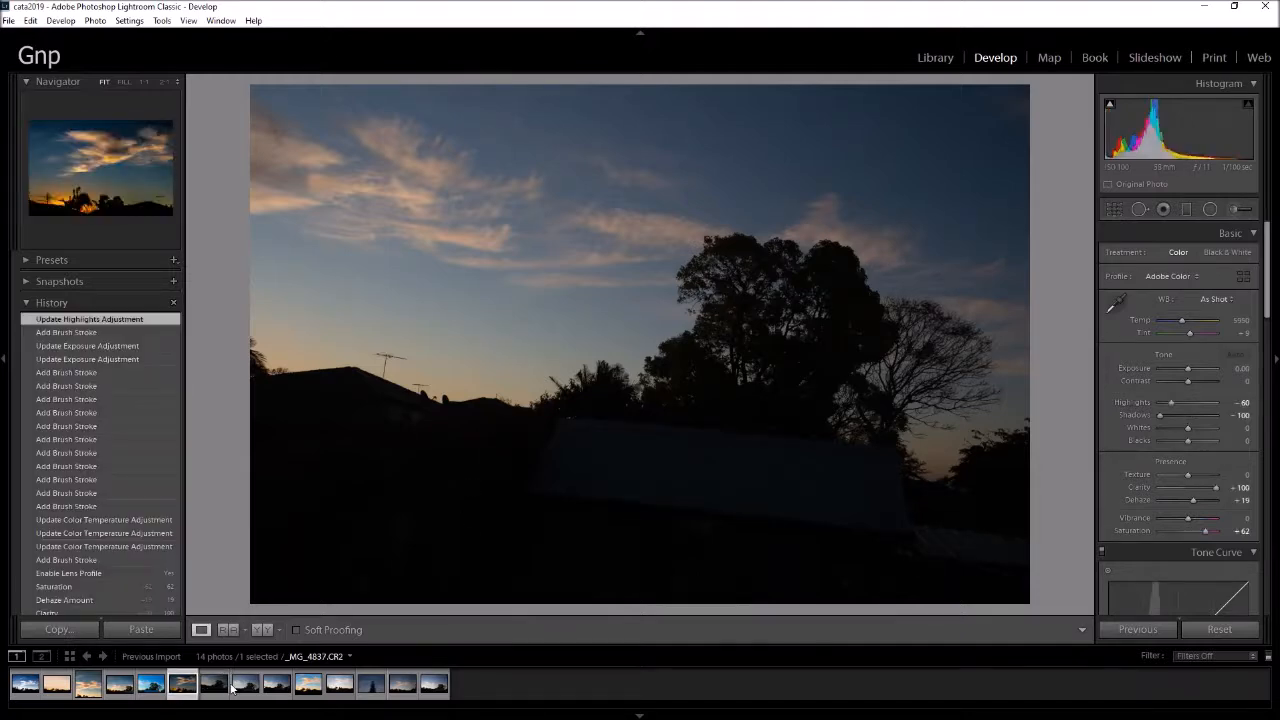
{"action": "left_click", "coordinate": [245, 684], "text": "ctrl"}
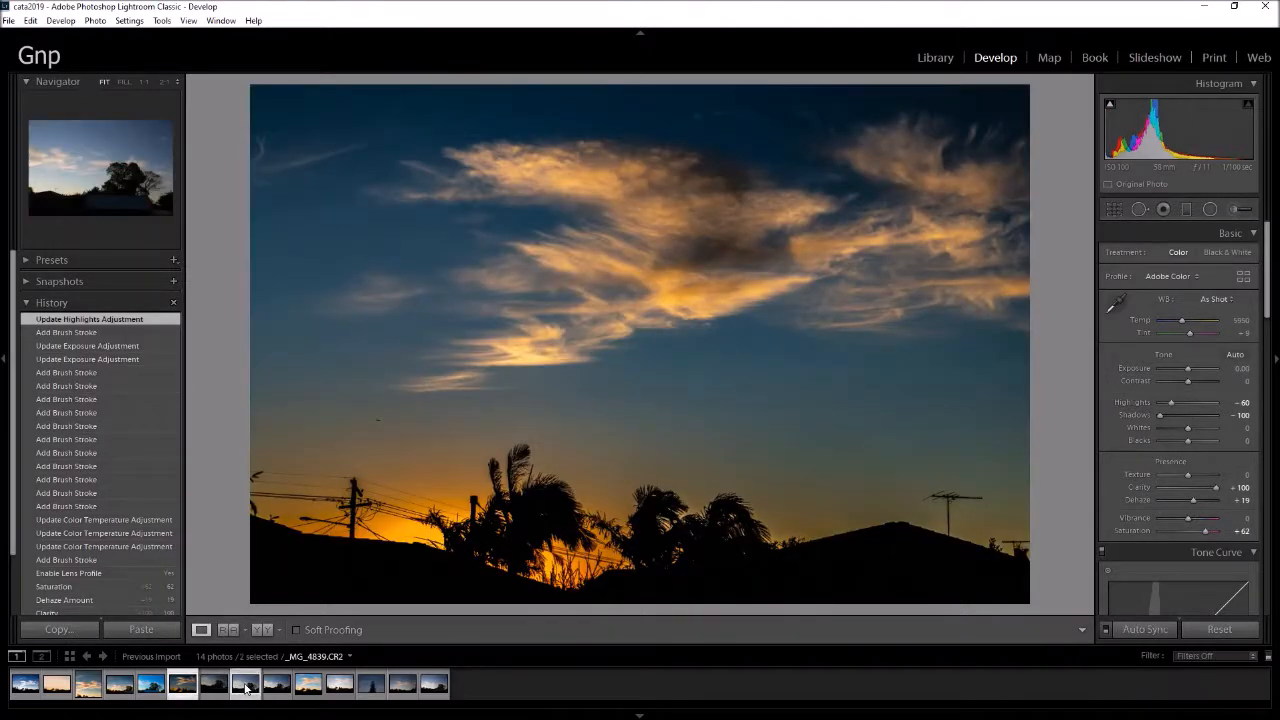
{"action": "left_click", "coordinate": [1144, 629]}
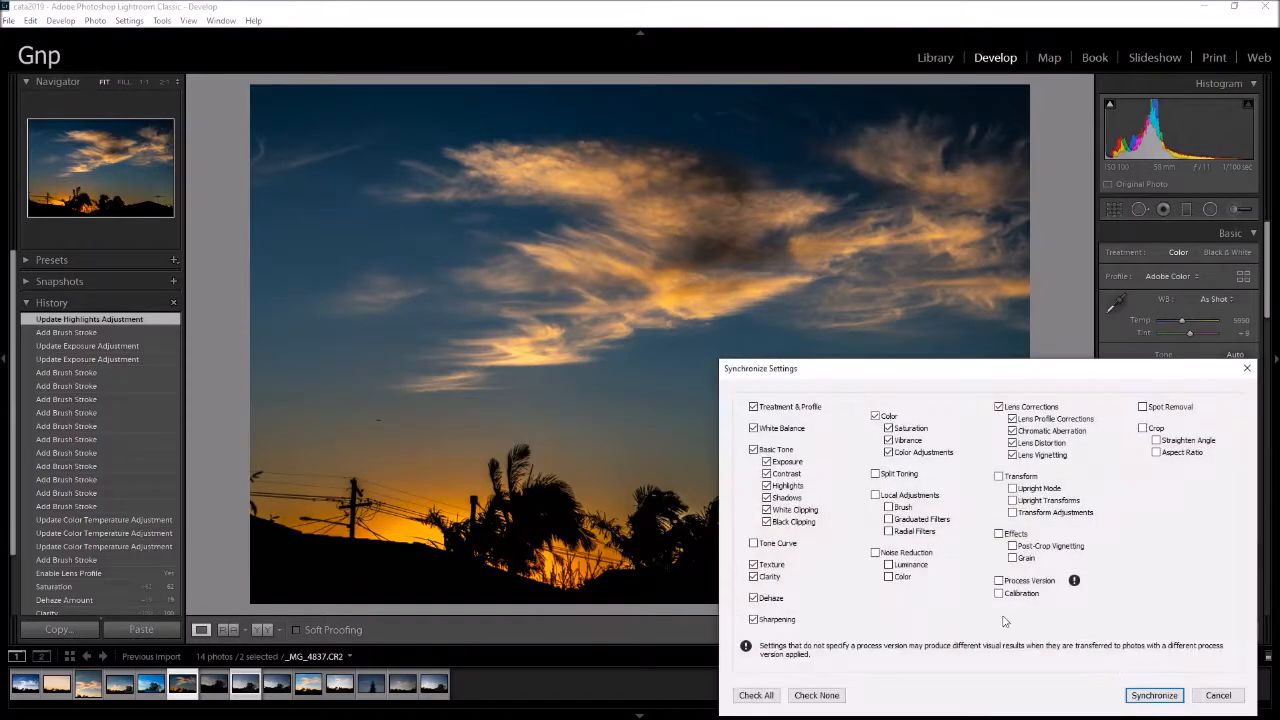
{"action": "left_click", "coordinate": [1155, 699]}
{"action": "left_click", "coordinate": [243, 687]}
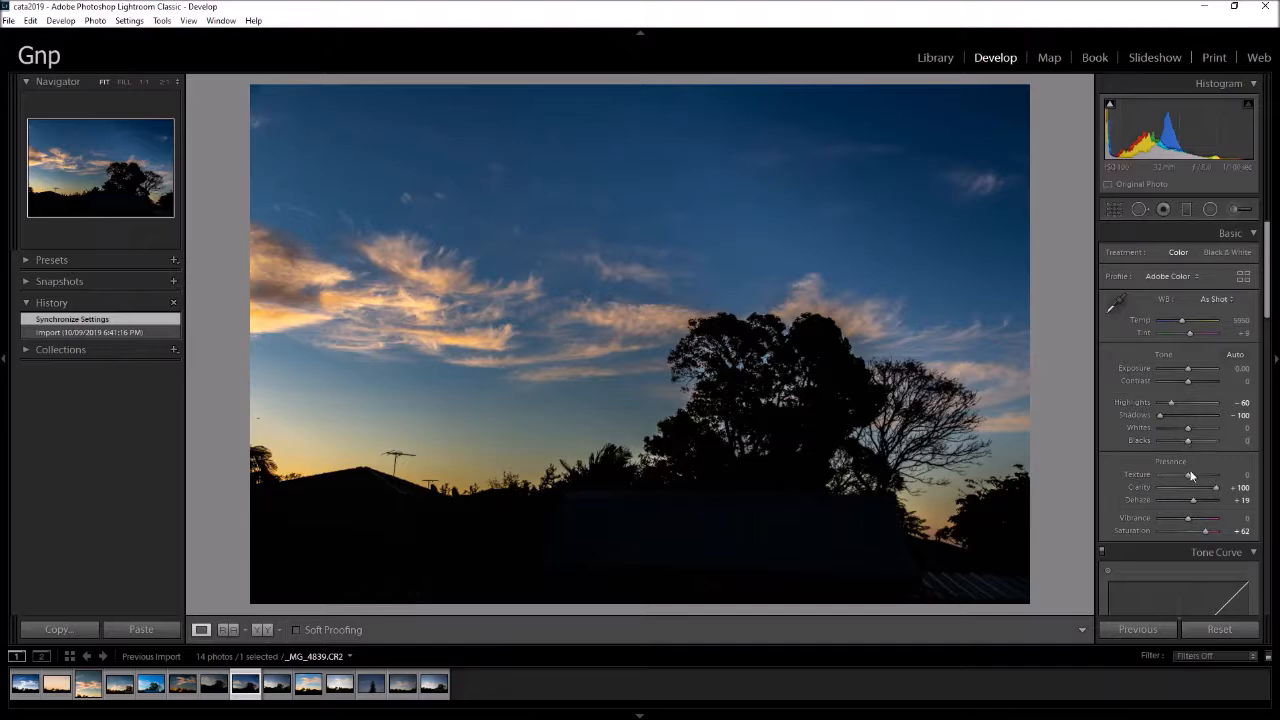
Step: Brush the size 14 adjustment with Temp 15, Exposure 0.09 and Clarity 20 over the left, central and right-hand clouds of _MG_4839.CR2
{"action": "left_click", "coordinate": [1237, 207]}
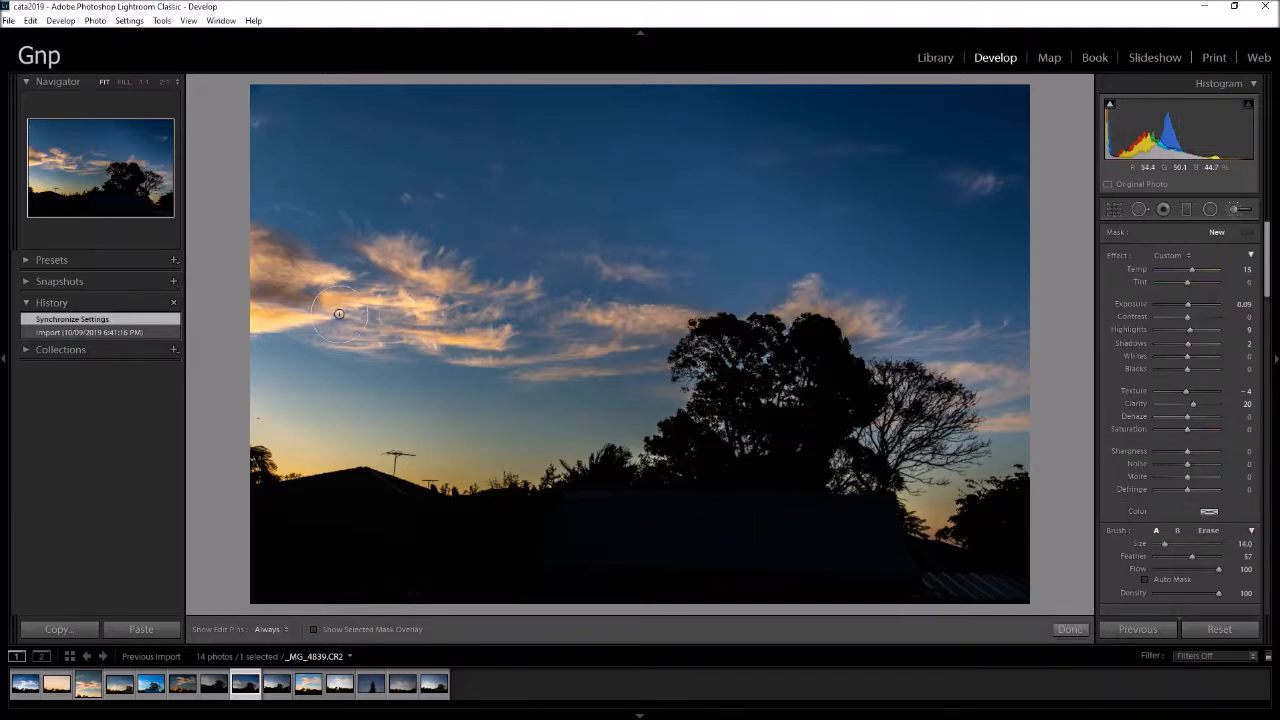
{"action": "left_click_drag", "start_coordinate": [300, 293], "coordinate": [345, 268]}
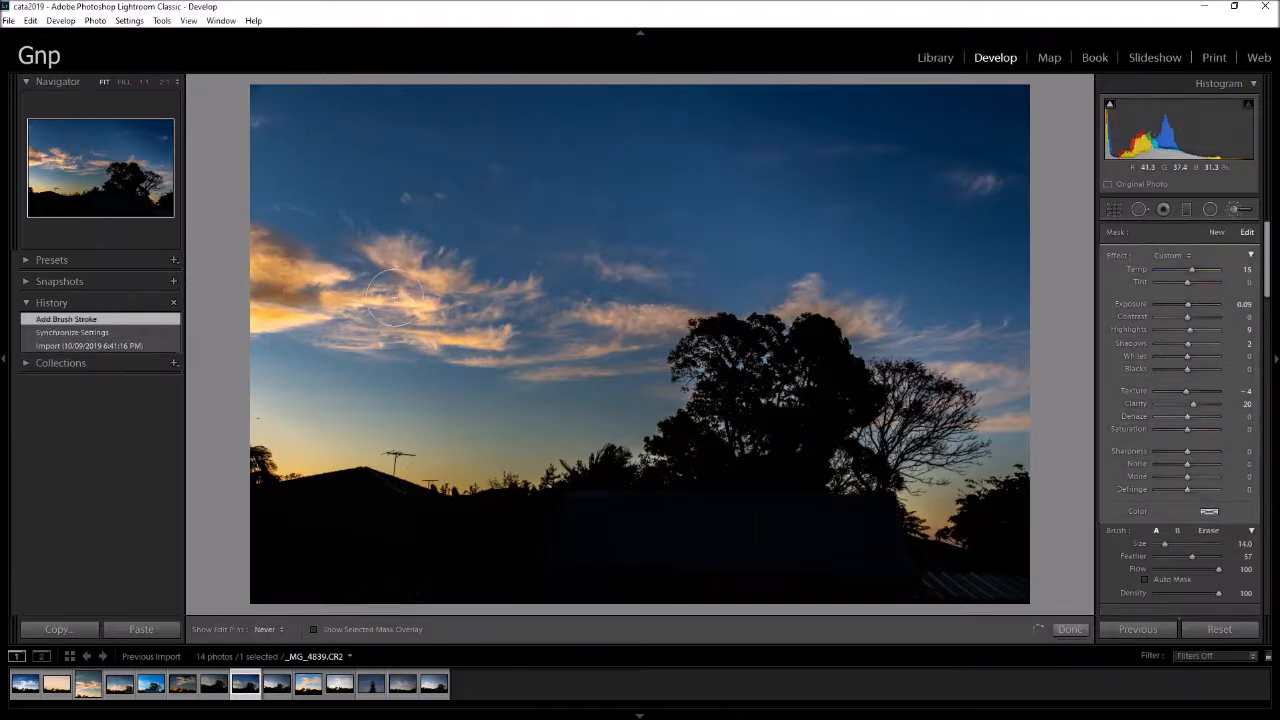
{"action": "left_click_drag", "start_coordinate": [442, 275], "coordinate": [416, 259]}
{"action": "mouse_move", "coordinate": [496, 291]}
{"action": "left_mouse_down"}
{"action": "mouse_move", "coordinate": [543, 297]}
{"action": "mouse_move", "coordinate": [450, 275]}
{"action": "left_mouse_up"}
{"action": "mouse_move", "coordinate": [664, 321]}
{"action": "left_mouse_down"}
{"action": "mouse_move", "coordinate": [704, 328]}
{"action": "mouse_move", "coordinate": [630, 326]}
{"action": "mouse_move", "coordinate": [513, 361]}
{"action": "left_mouse_up"}
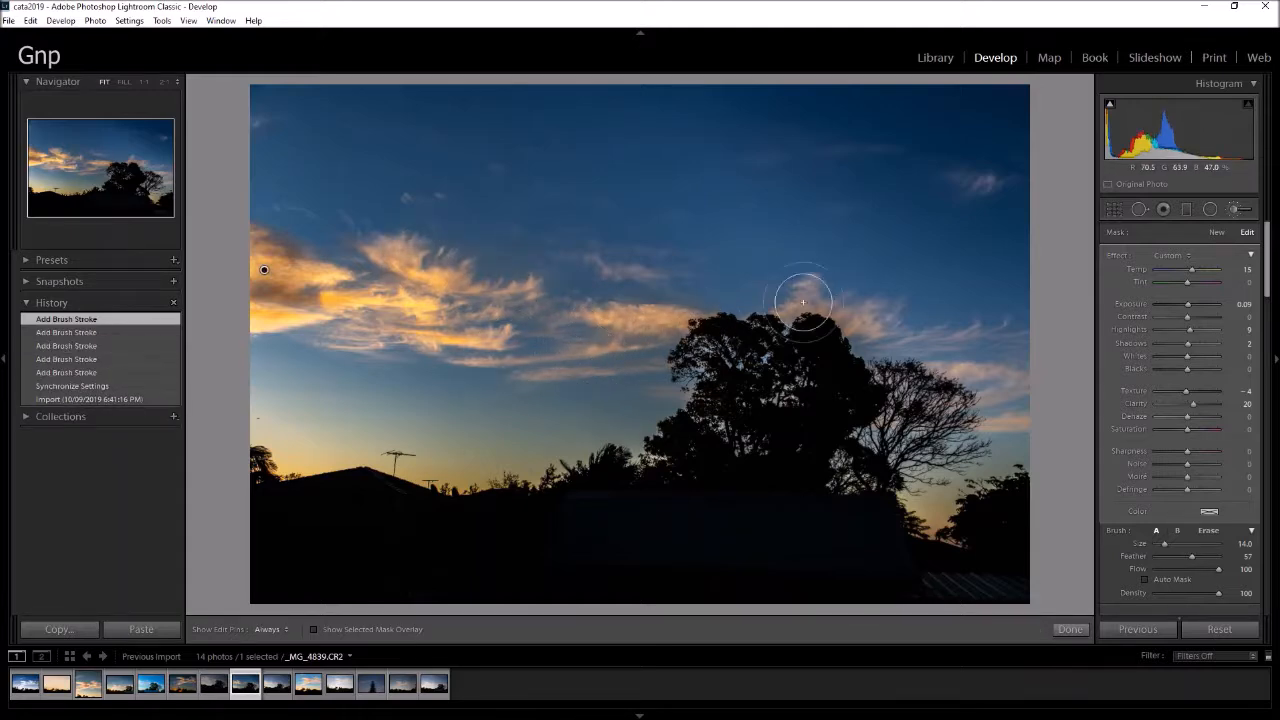
{"action": "left_click_drag", "start_coordinate": [873, 319], "coordinate": [835, 303]}
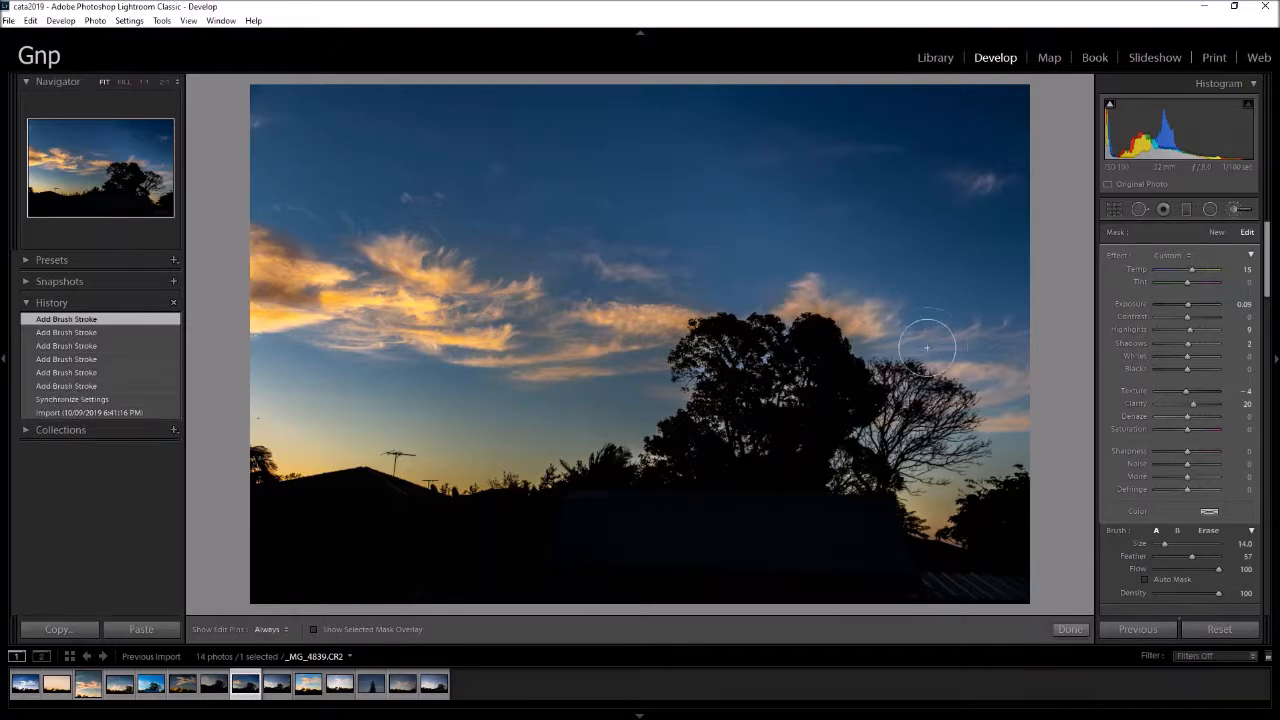
{"action": "scroll", "coordinate": [1005, 390], "scroll_direction": "down", "scroll_amount": 3}
{"action": "left_click", "coordinate": [1008, 389]}
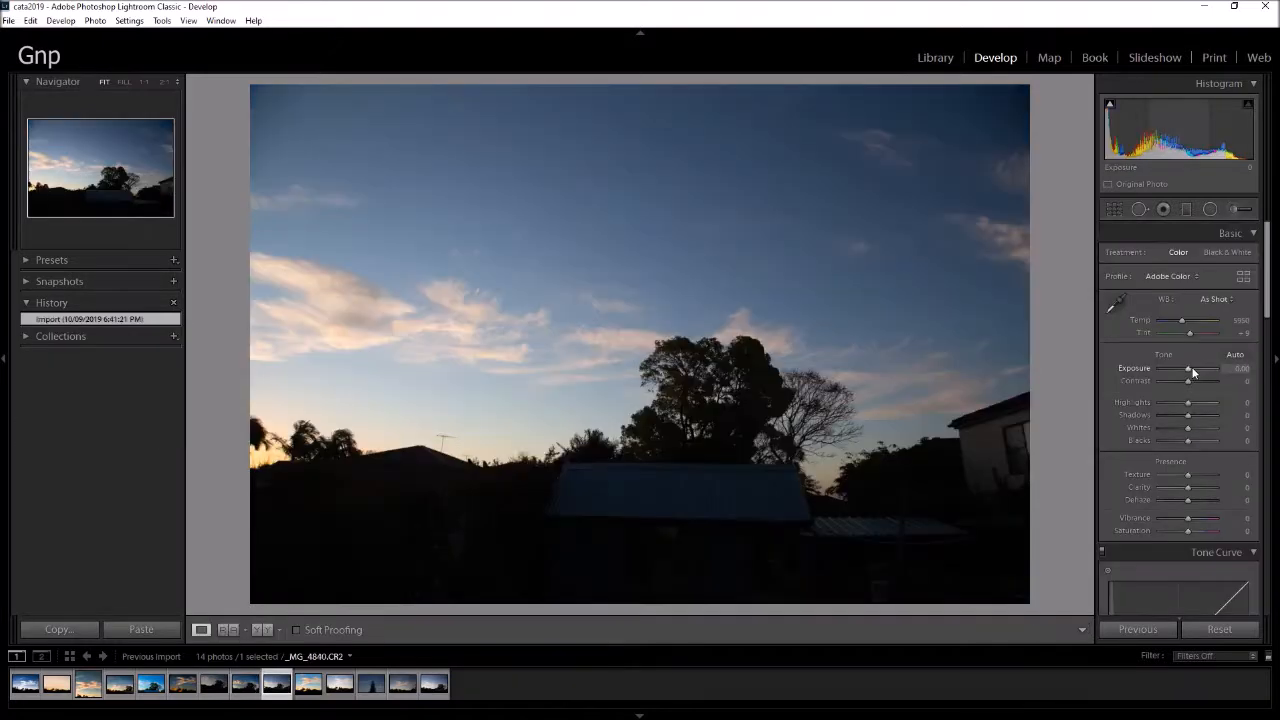
Step: On _MG_4840.CR2, set Exposure +0.83, Contrast +62, Highlights −45, Whites −19, Temp 6524, Clarity +19, Dehaze +24, Vibrance +12 and Saturation +10
{"action": "left_click_drag", "start_coordinate": [1188, 369], "coordinate": [1183, 429]}
{"action": "left_click_drag", "start_coordinate": [1188, 381], "coordinate": [1213, 387]}
{"action": "left_click_drag", "start_coordinate": [1182, 320], "coordinate": [1186, 330]}
{"action": "scroll", "coordinate": [1190, 338], "scroll_direction": "down", "scroll_amount": 3}
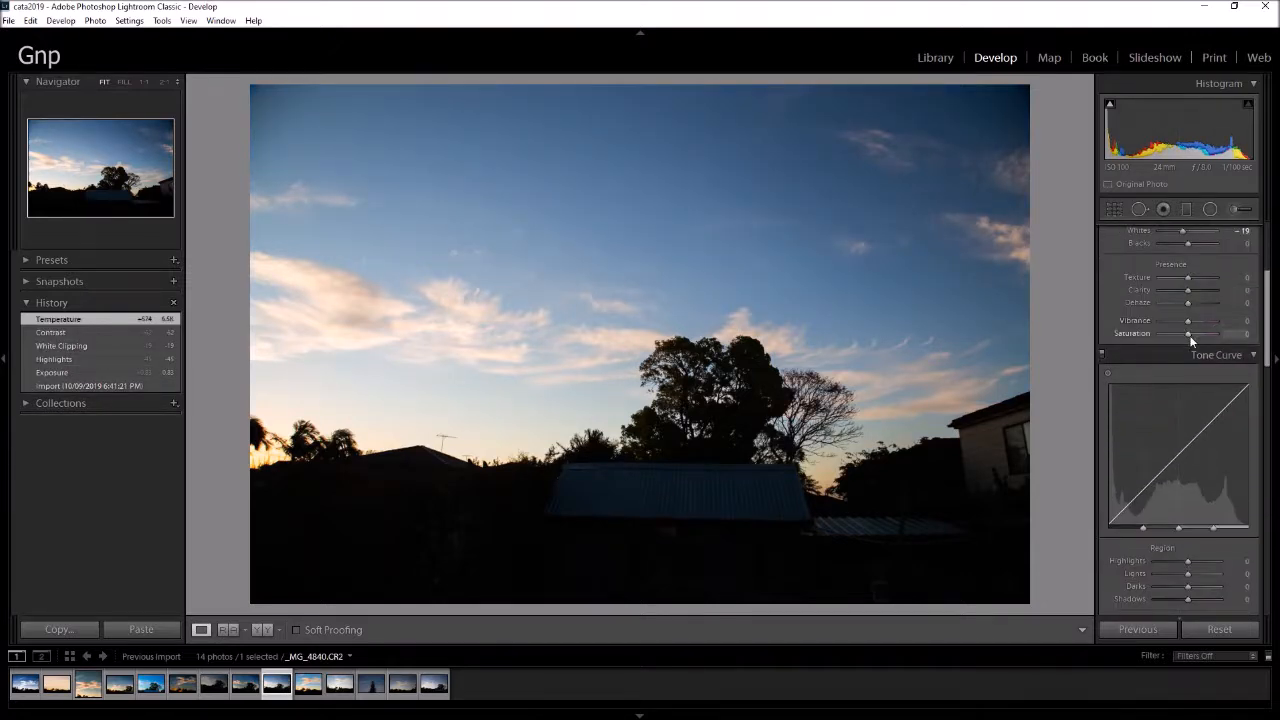
{"action": "left_click_drag", "start_coordinate": [1195, 337], "coordinate": [1194, 302]}
Step: Shift the red hue to −20, lower the orange and yellow hues, and set orange saturation to +24 and yellow saturation to +67
{"action": "scroll", "coordinate": [1245, 305], "scroll_direction": "down", "scroll_amount": 5}
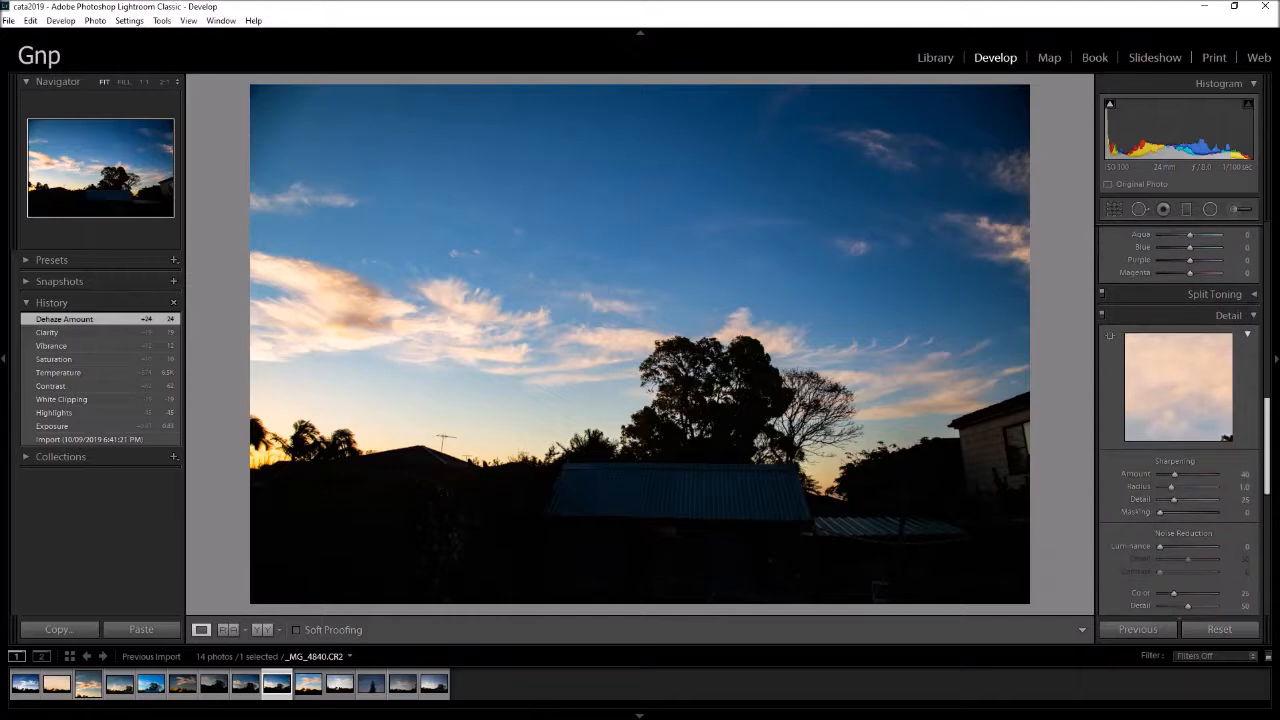
{"action": "scroll", "coordinate": [1128, 279], "scroll_direction": "up", "scroll_amount": 1}
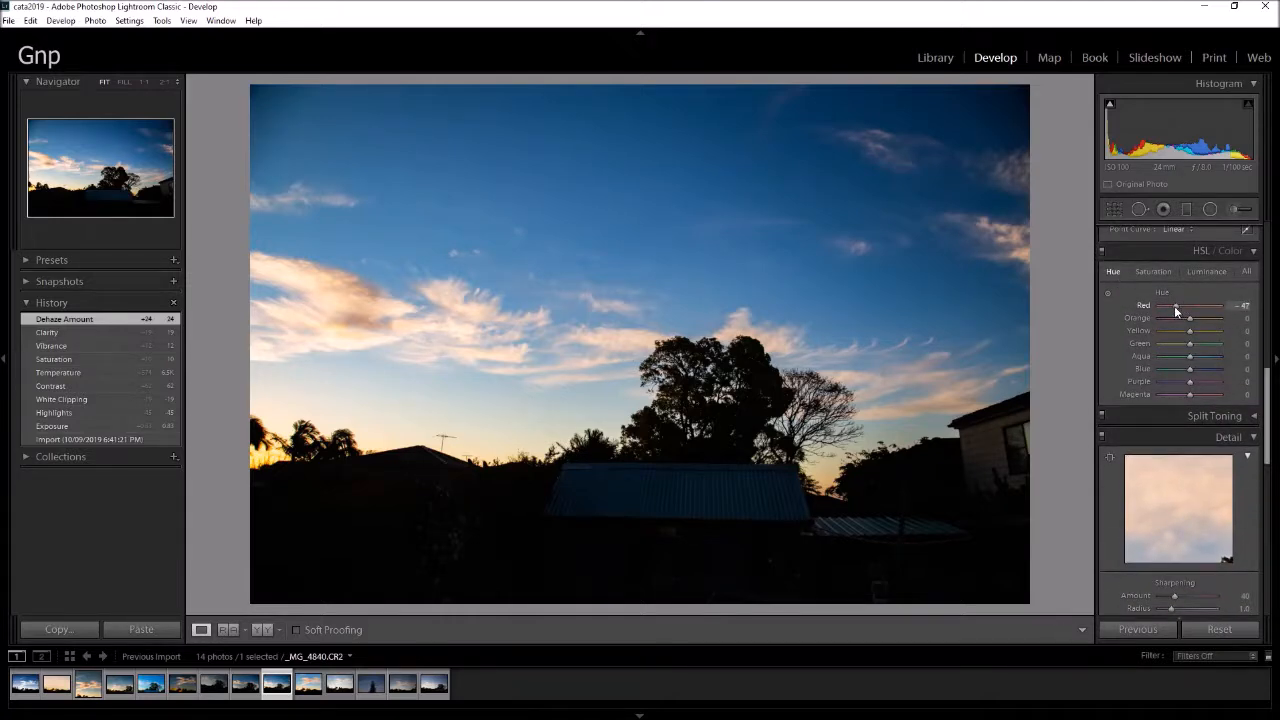
{"action": "left_click_drag", "start_coordinate": [1182, 306], "coordinate": [1174, 318]}
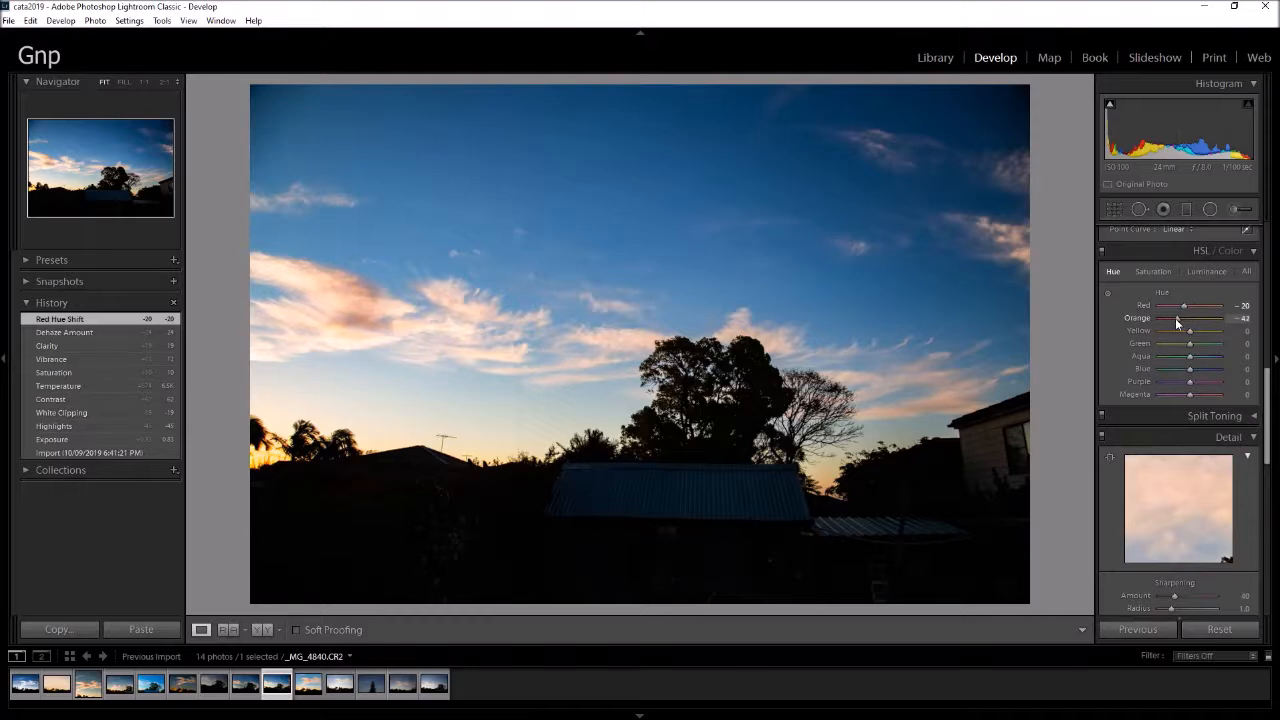
{"action": "left_click_drag", "start_coordinate": [1166, 318], "coordinate": [1171, 318]}
{"action": "left_click_drag", "start_coordinate": [1176, 330], "coordinate": [1205, 334]}
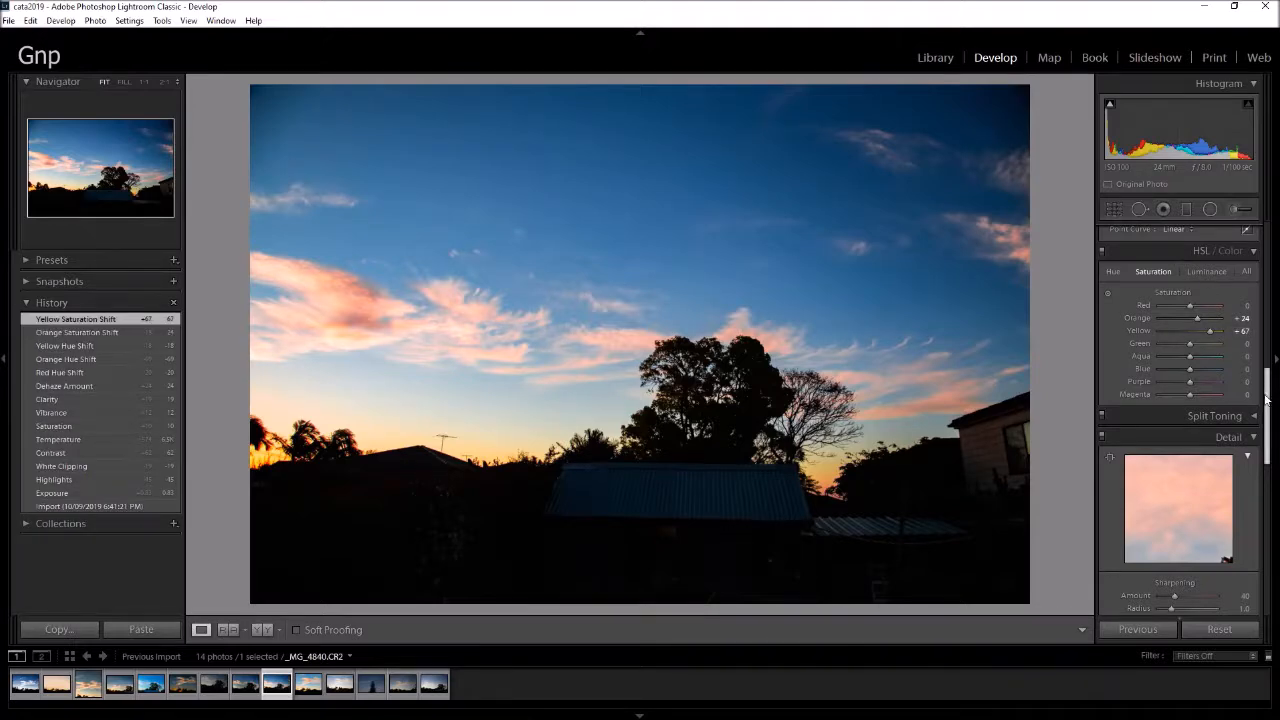
Step: Set the sharpening Amount to 73 and the Luminance noise reduction to 26
{"action": "left_click_drag", "start_coordinate": [1268, 390], "coordinate": [1269, 436]}
{"action": "left_click_drag", "start_coordinate": [1189, 416], "coordinate": [1189, 416]}
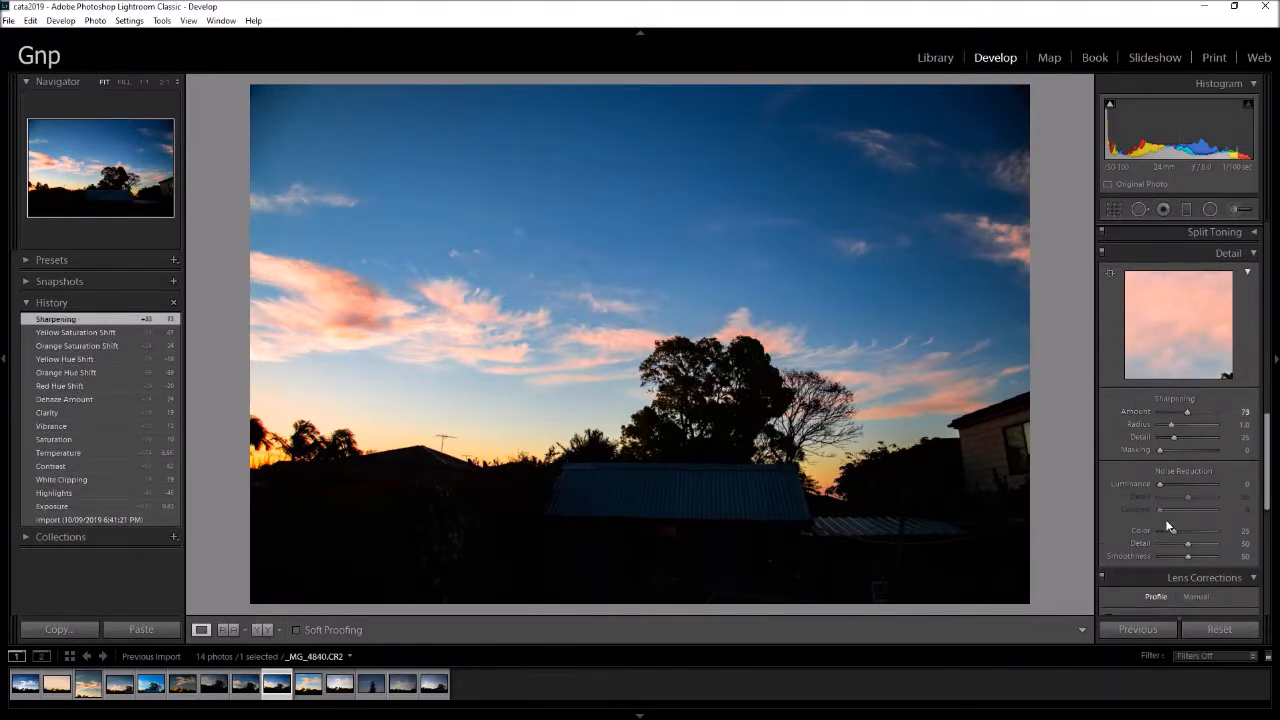
{"action": "left_click_drag", "start_coordinate": [1186, 489], "coordinate": [1186, 489]}
Step: Enable the lens profile corrections for _MG_4840.CR2
{"action": "scroll", "coordinate": [1195, 380], "scroll_direction": "up", "scroll_amount": 10}
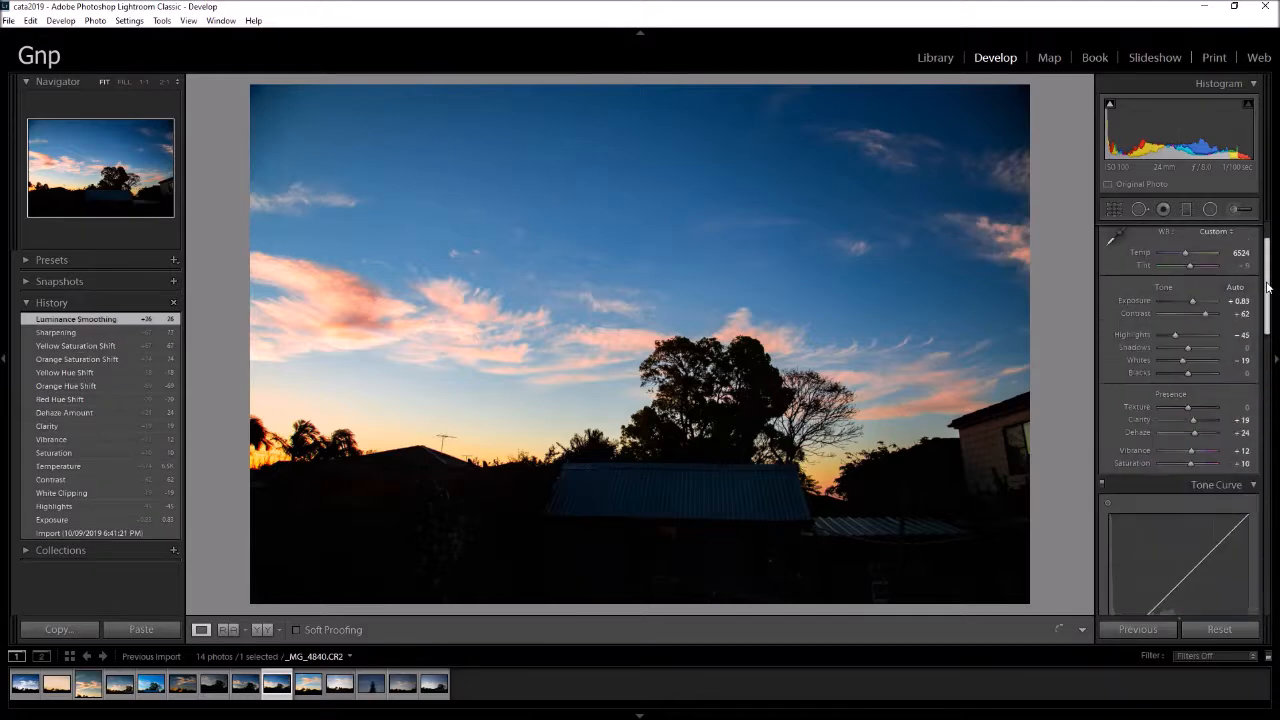
{"action": "left_click_drag", "start_coordinate": [1270, 324], "coordinate": [1270, 519]}
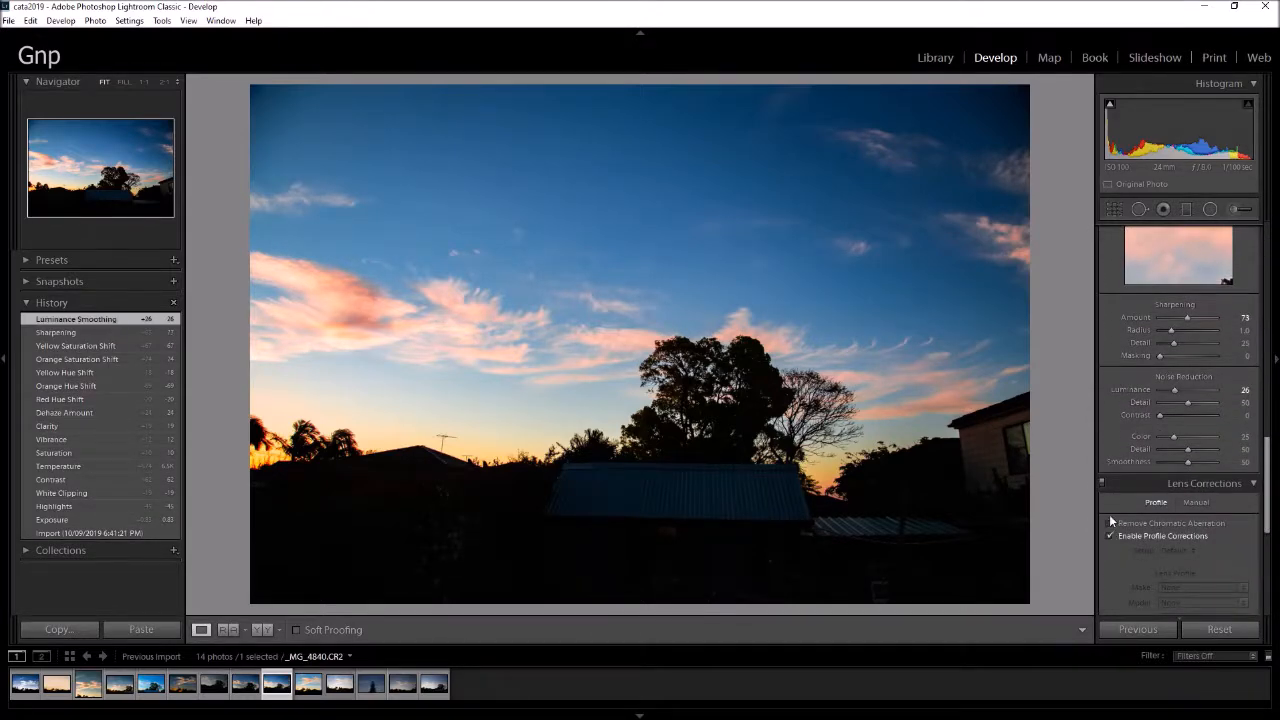
{"action": "left_click", "coordinate": [1109, 535]}
Step: Crop _MG_4840.CR2 tighter around the sky and trees, unlock the aspect ratio, and widen the crop toward the house at its right
{"action": "left_click", "coordinate": [1114, 210]}
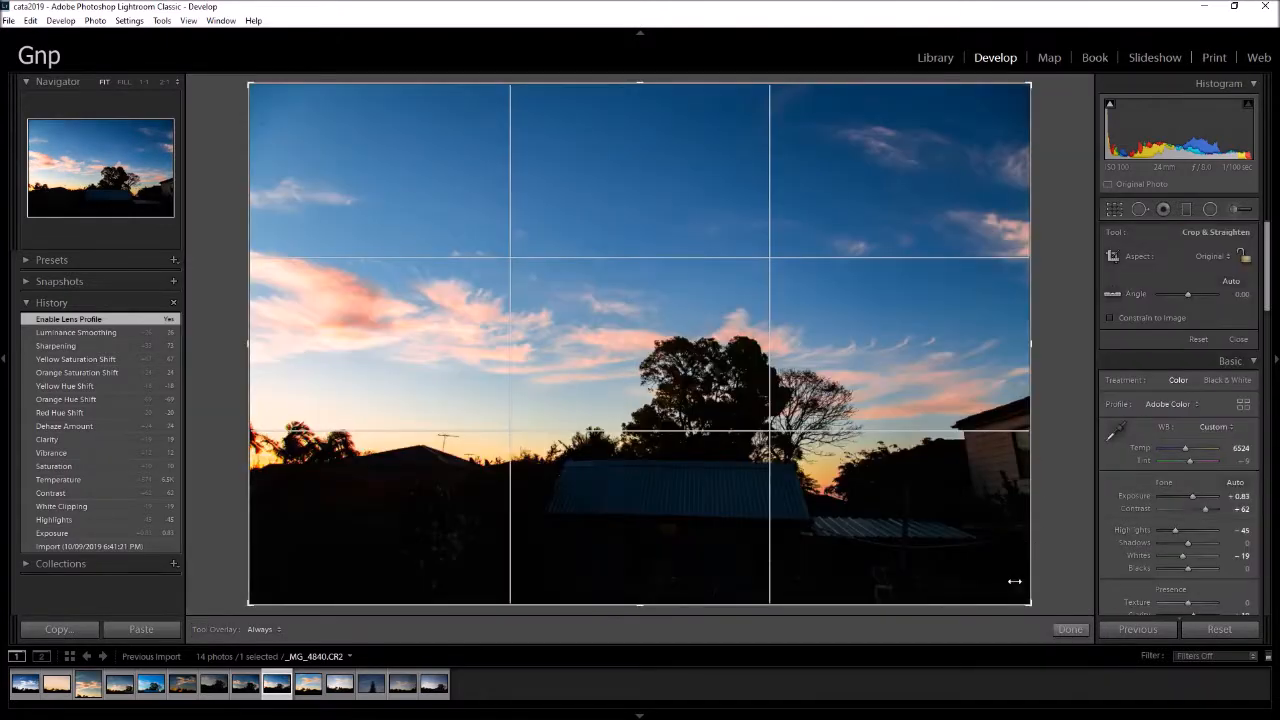
{"action": "left_click_drag", "start_coordinate": [1029, 603], "coordinate": [989, 576]}
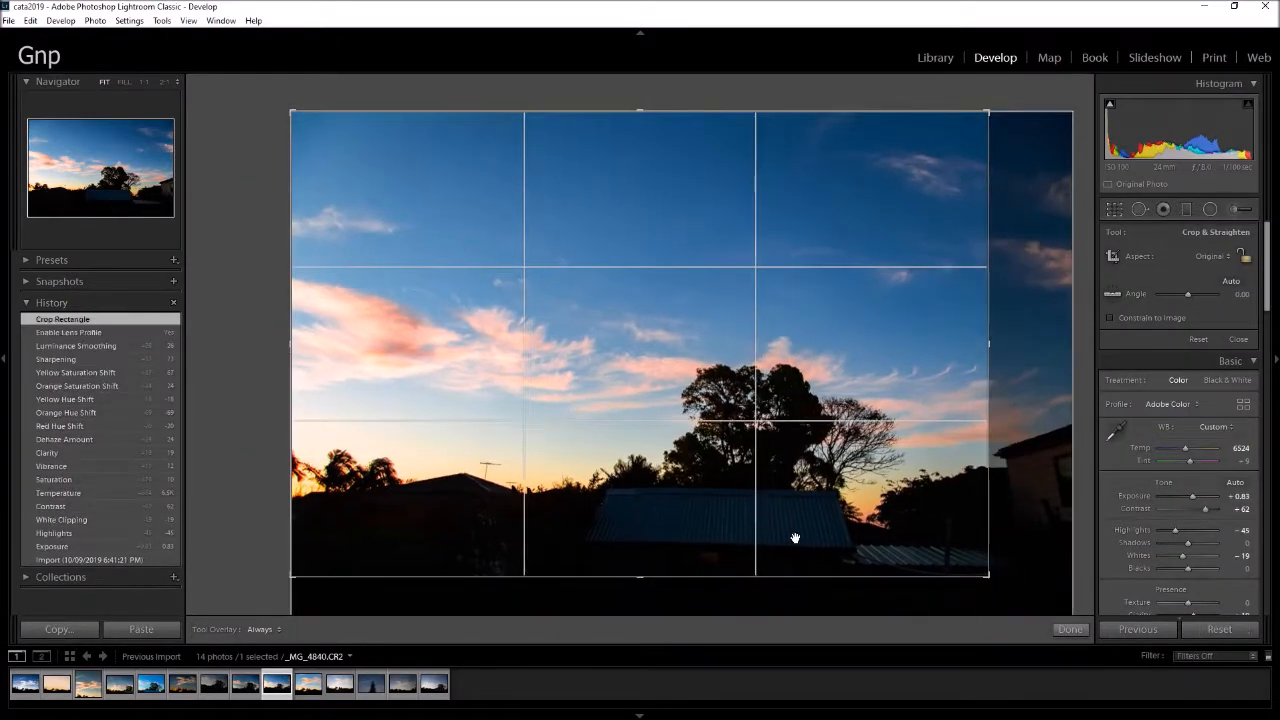
{"action": "left_click_drag", "start_coordinate": [767, 536], "coordinate": [771, 526]}
{"action": "mouse_move", "coordinate": [864, 410]}
{"action": "left_mouse_down"}
{"action": "mouse_move", "coordinate": [845, 409]}
{"action": "mouse_move", "coordinate": [884, 415]}
{"action": "left_mouse_up"}
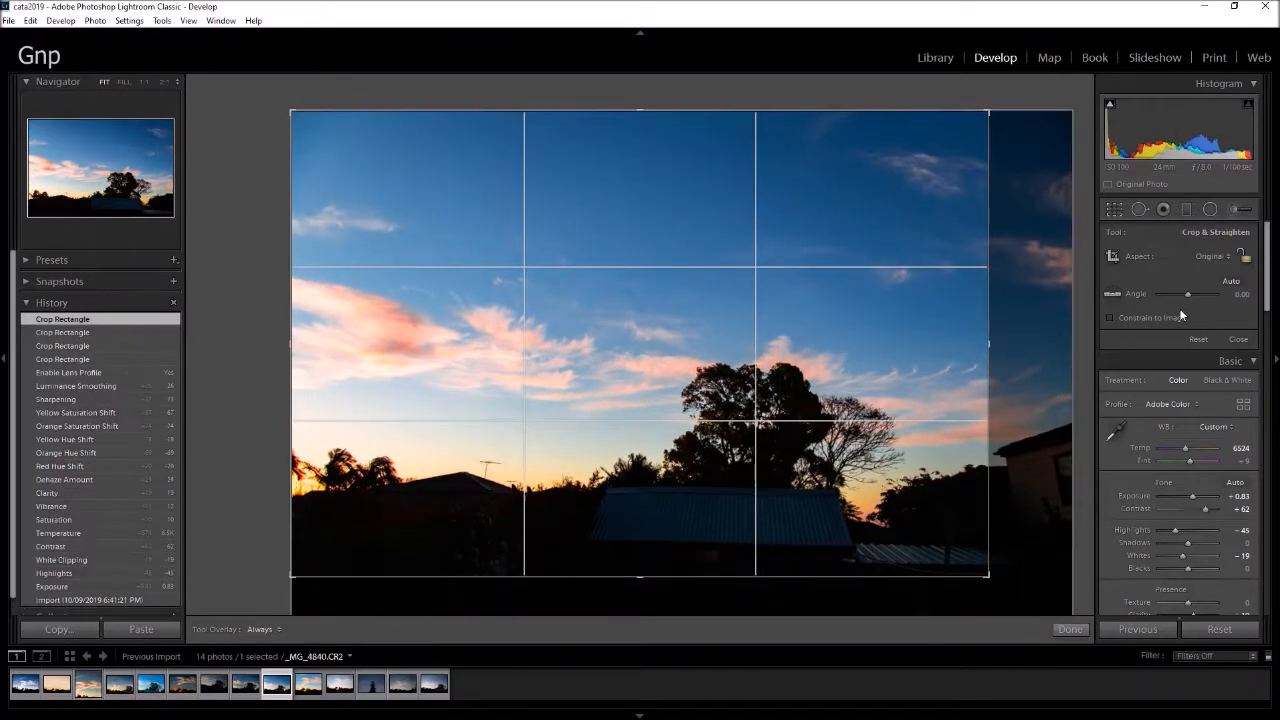
{"action": "left_click", "coordinate": [1240, 257]}
{"action": "left_click_drag", "start_coordinate": [989, 344], "coordinate": [1015, 343]}
{"action": "left_click", "coordinate": [1068, 629]}
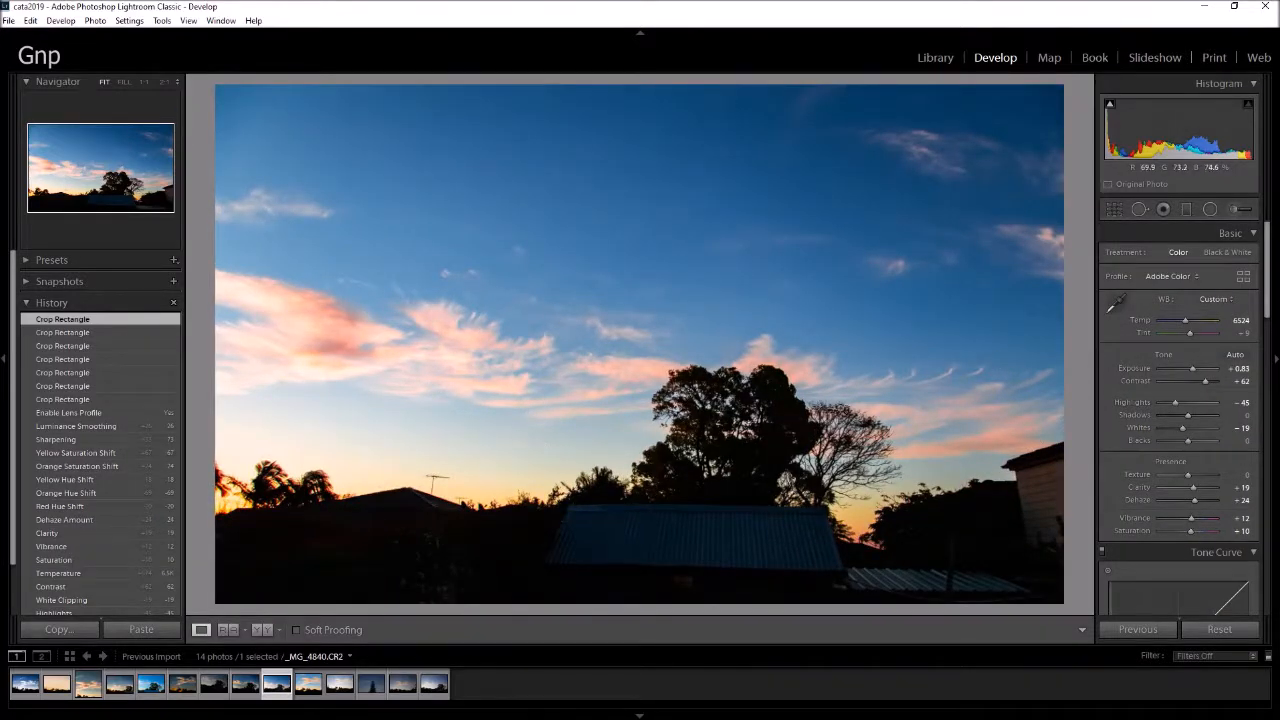
Step: Brush over the bright sky above the rooftops at size 18 with Exposure −0.35, Highlights −22 and Clarity 4, and refine the brush's settings
{"action": "key", "text": "k"}
{"action": "left_click_drag", "start_coordinate": [1193, 404], "coordinate": [1190, 404]}
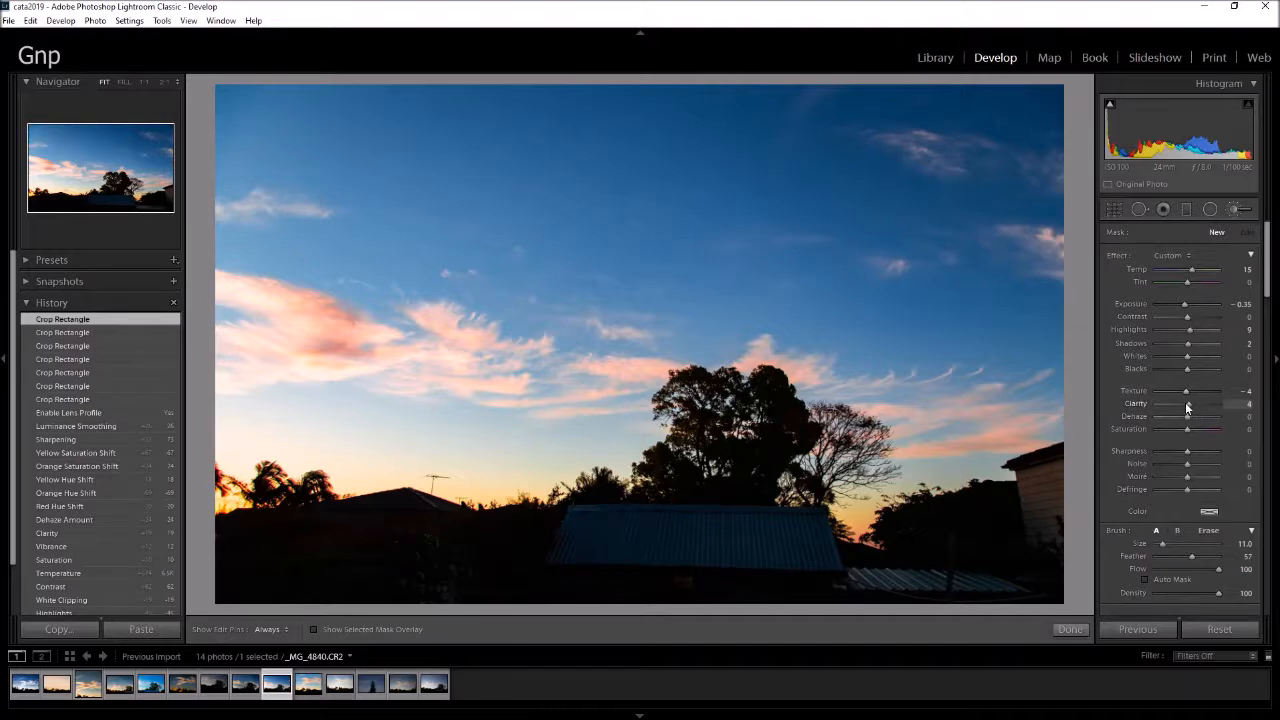
{"action": "left_click_drag", "start_coordinate": [1188, 338], "coordinate": [1180, 338]}
{"action": "scroll", "coordinate": [382, 454], "scroll_direction": "up", "scroll_amount": 3}
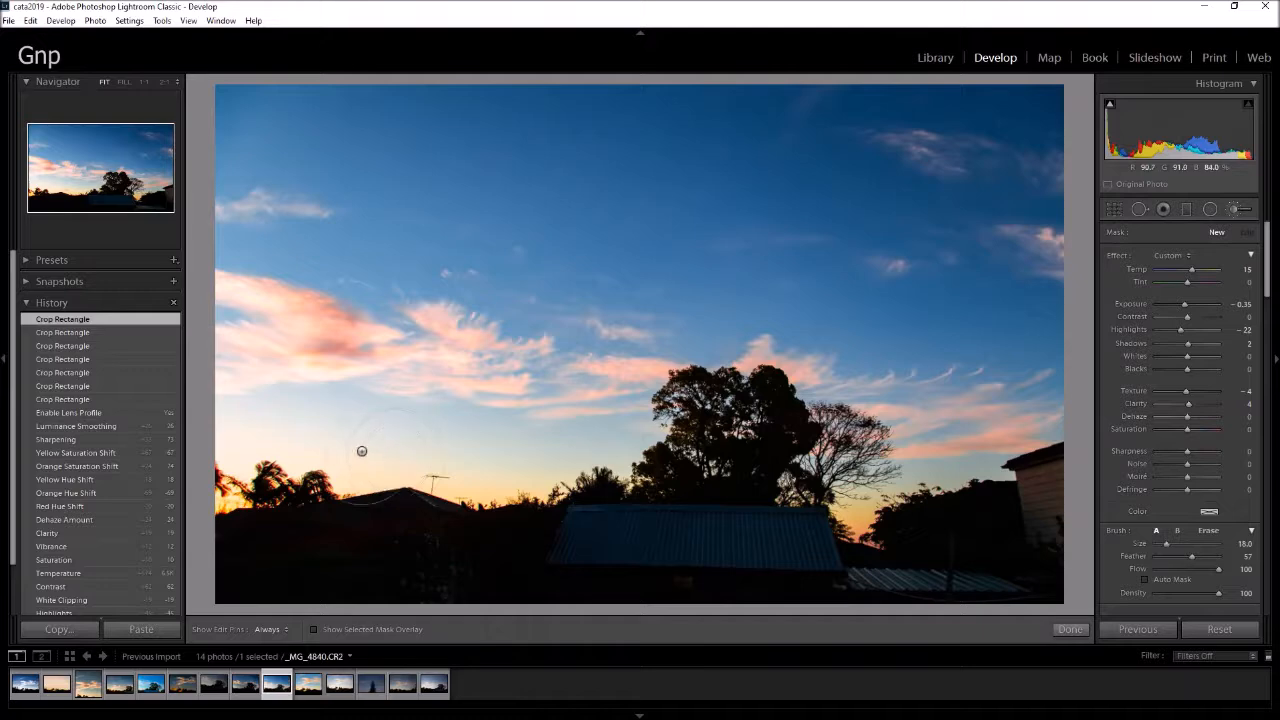
{"action": "key", "text": "k"}
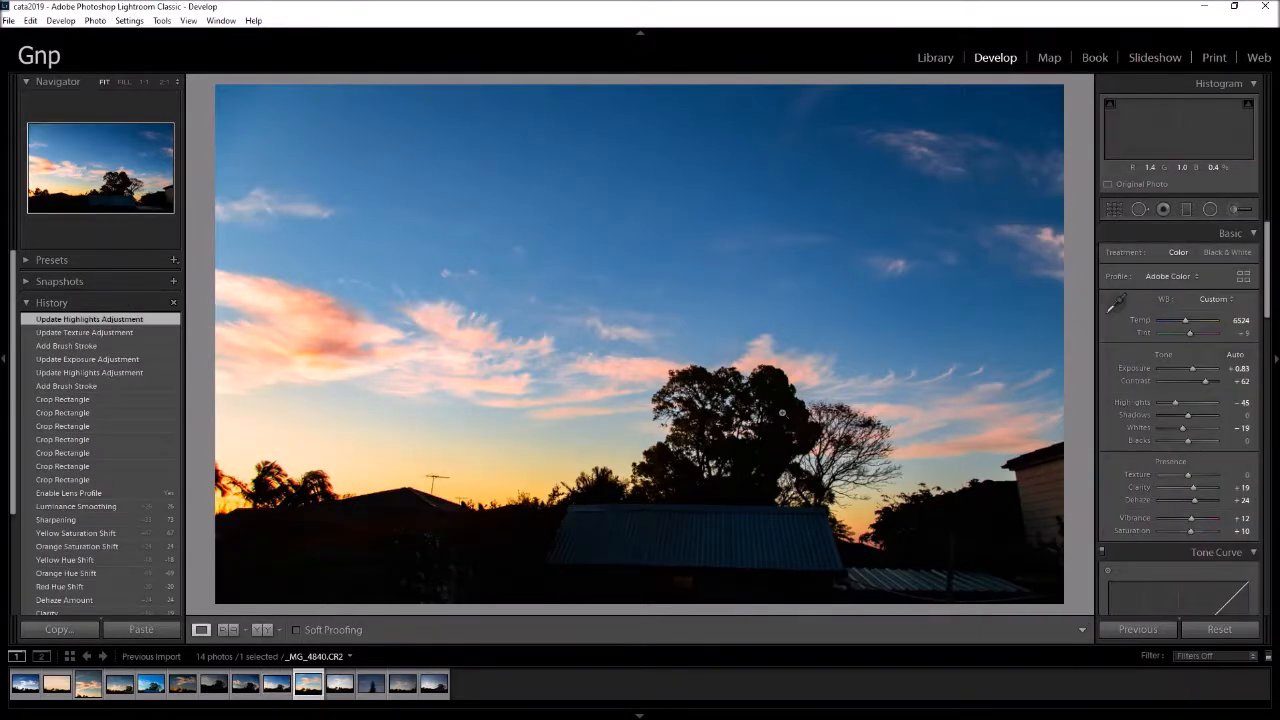
Step: Open _MG_4841.CR2 and review its history states from the first Exposure change through Contrast, Clarity and White Clipping to Saturation
{"action": "key", "text": "Right"}
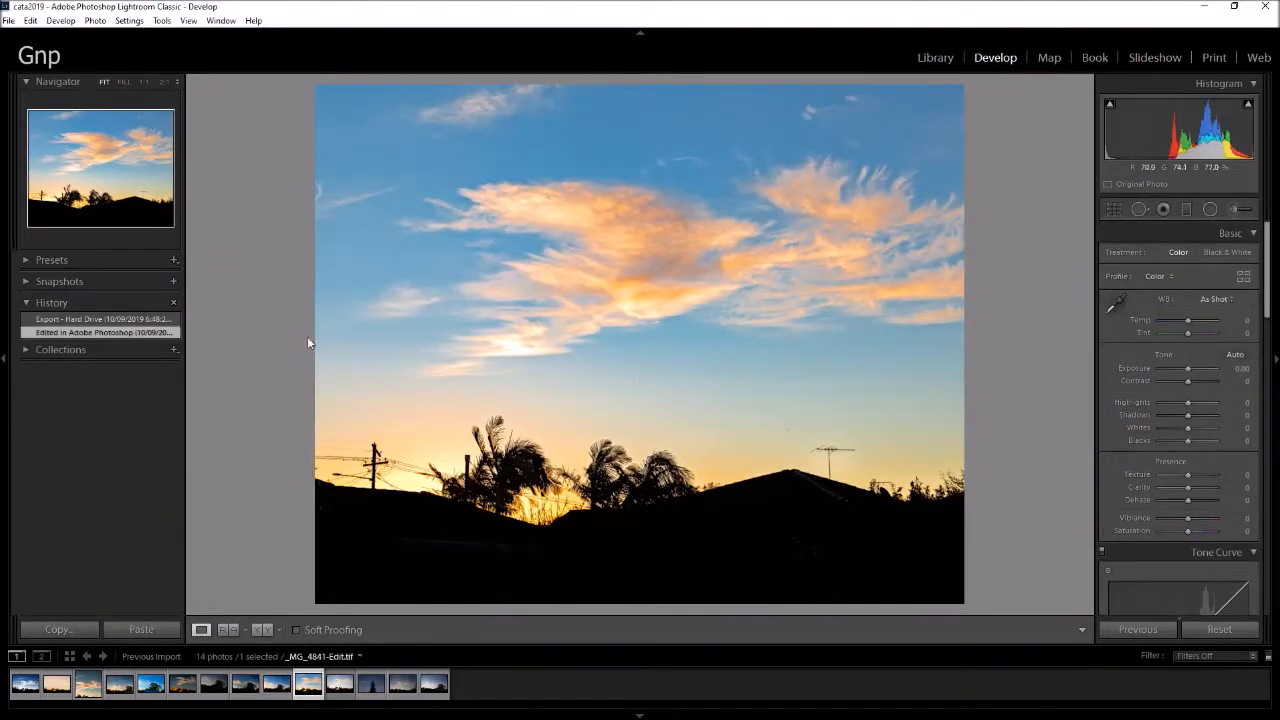
{"action": "left_click", "coordinate": [341, 675]}
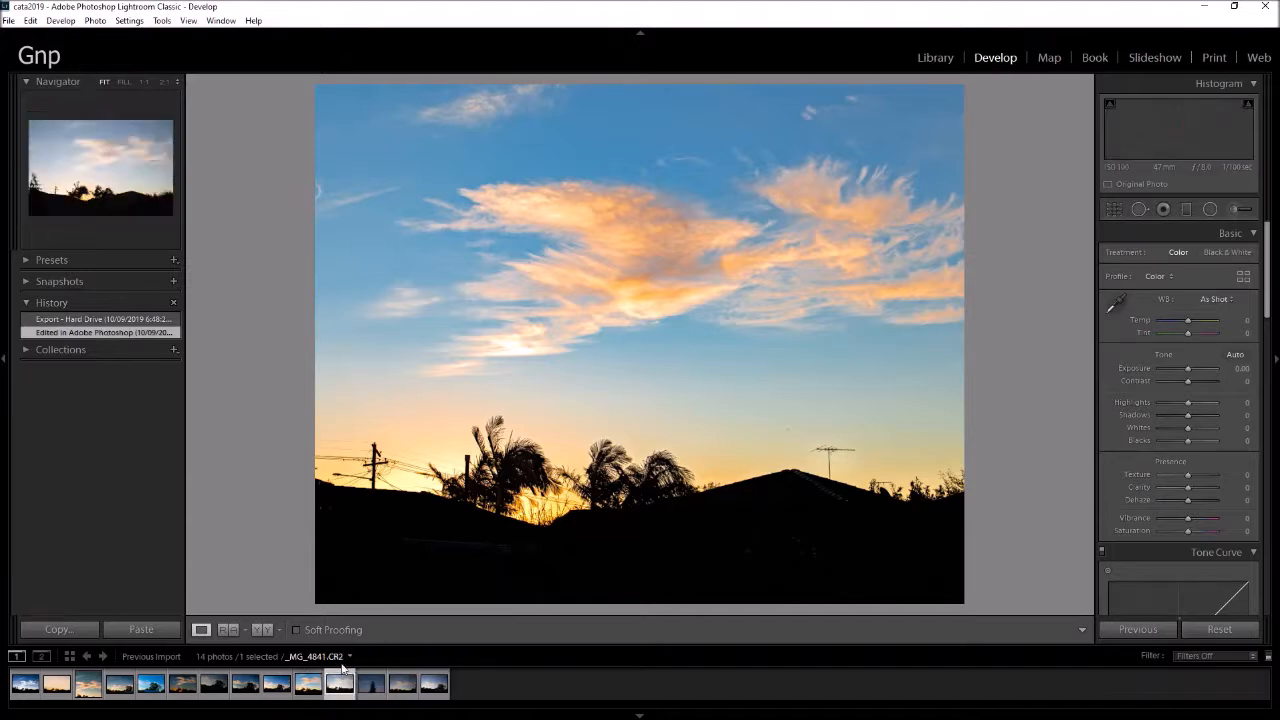
{"action": "scroll", "coordinate": [130, 550], "scroll_direction": "down", "scroll_amount": 3}
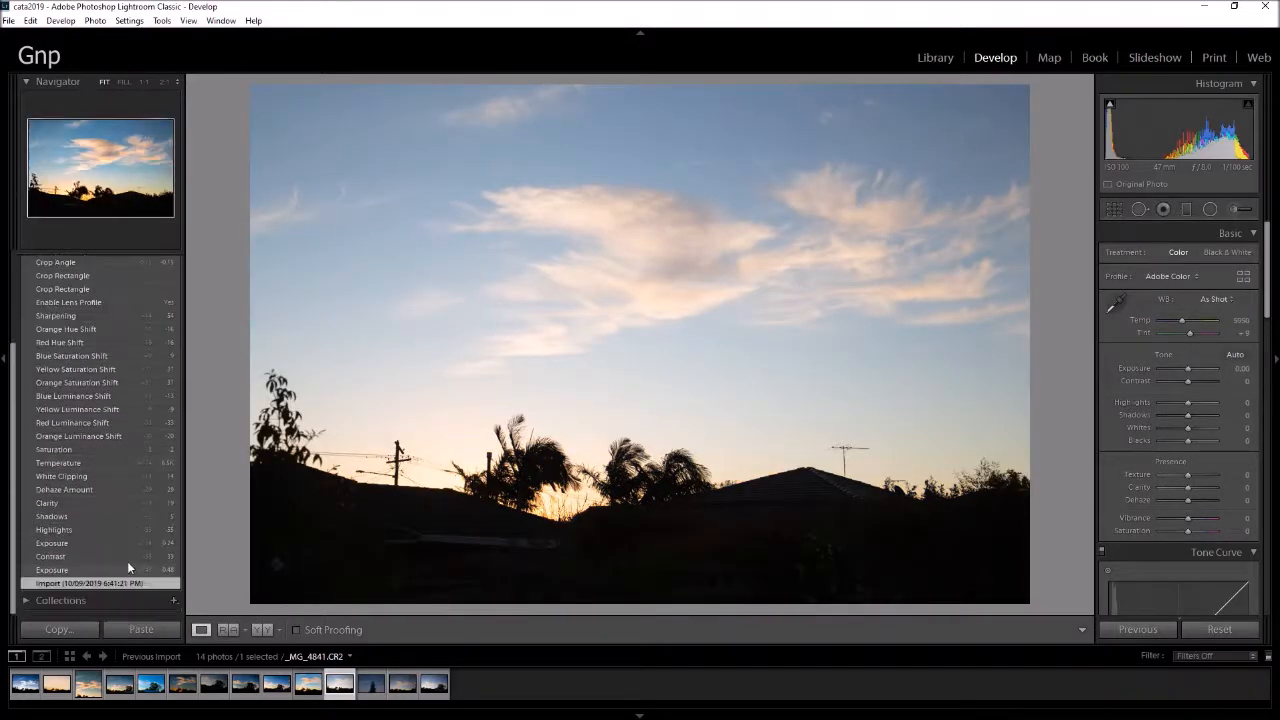
{"action": "left_click", "coordinate": [63, 568]}
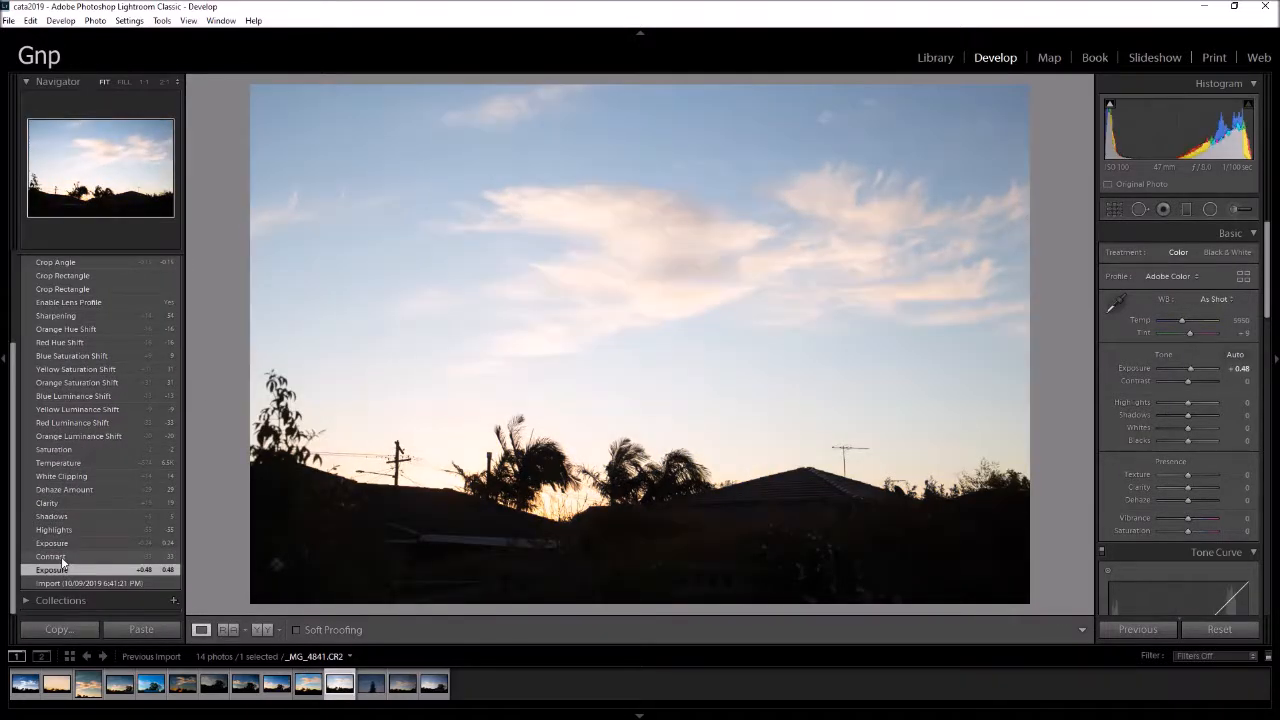
{"action": "left_click", "coordinate": [62, 558]}
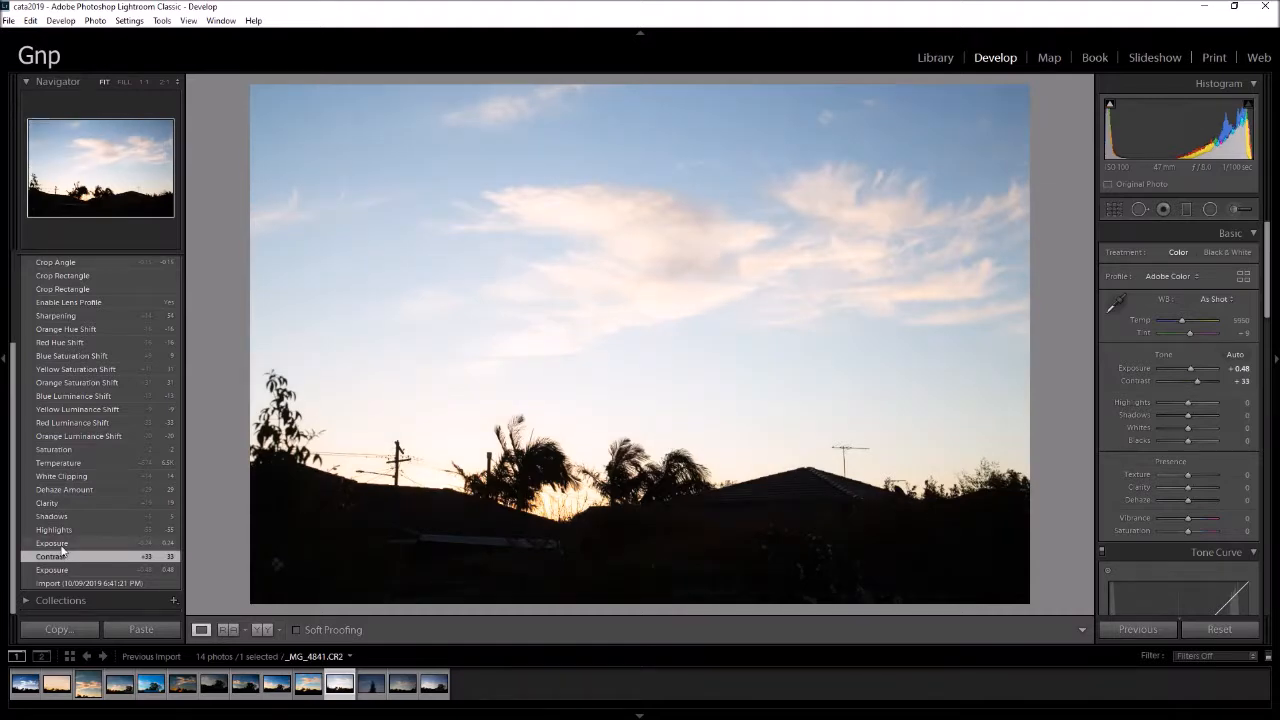
{"action": "left_click", "coordinate": [64, 543]}
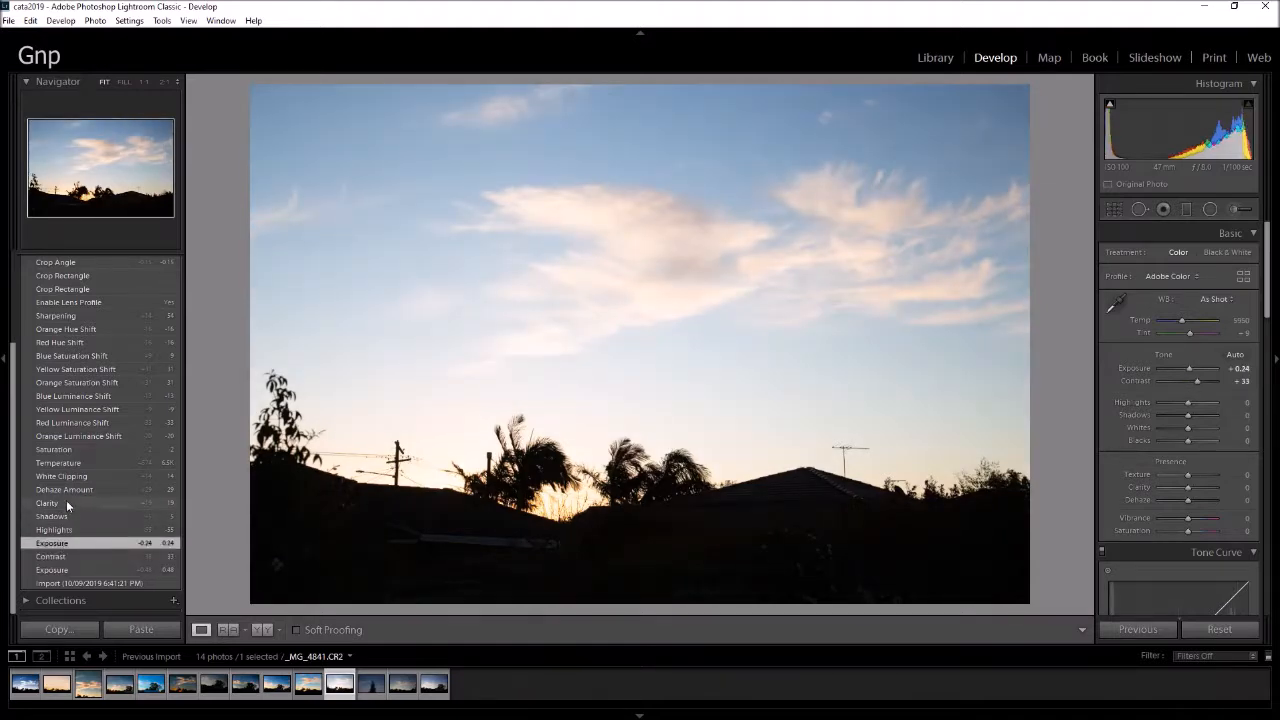
{"action": "left_click", "coordinate": [55, 505]}
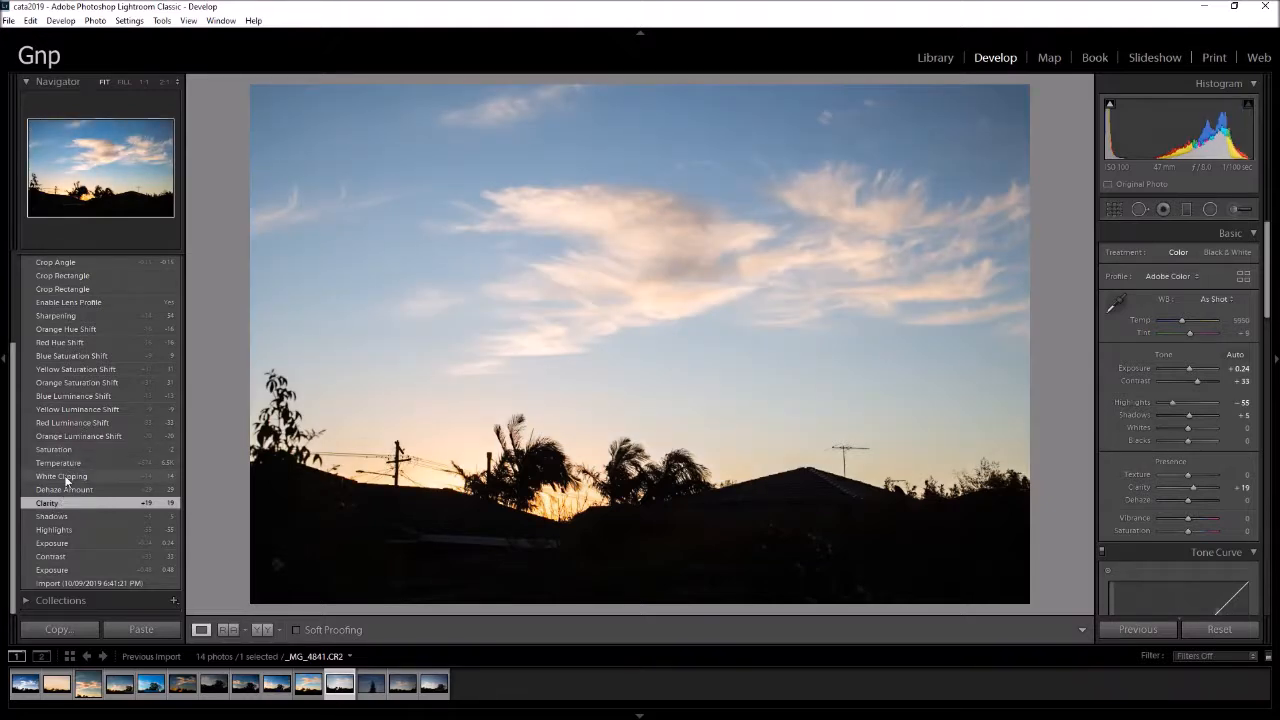
{"action": "left_click", "coordinate": [64, 475]}
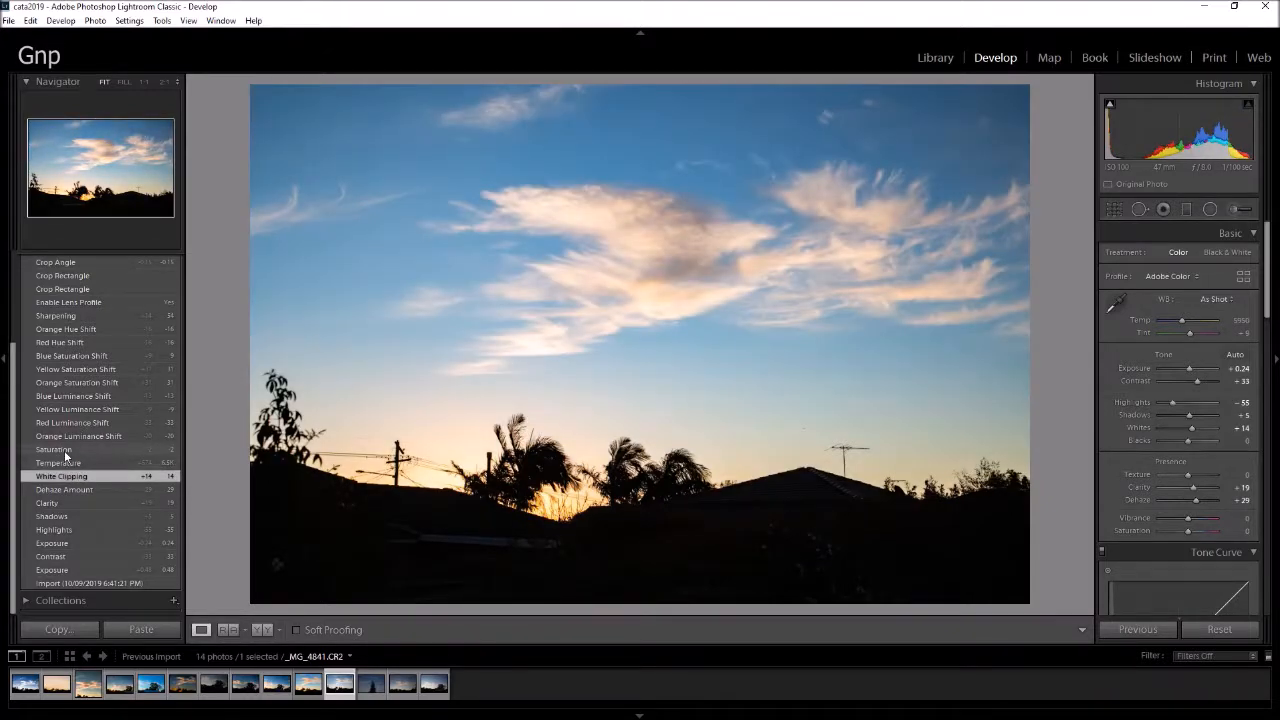
{"action": "left_click", "coordinate": [64, 450]}
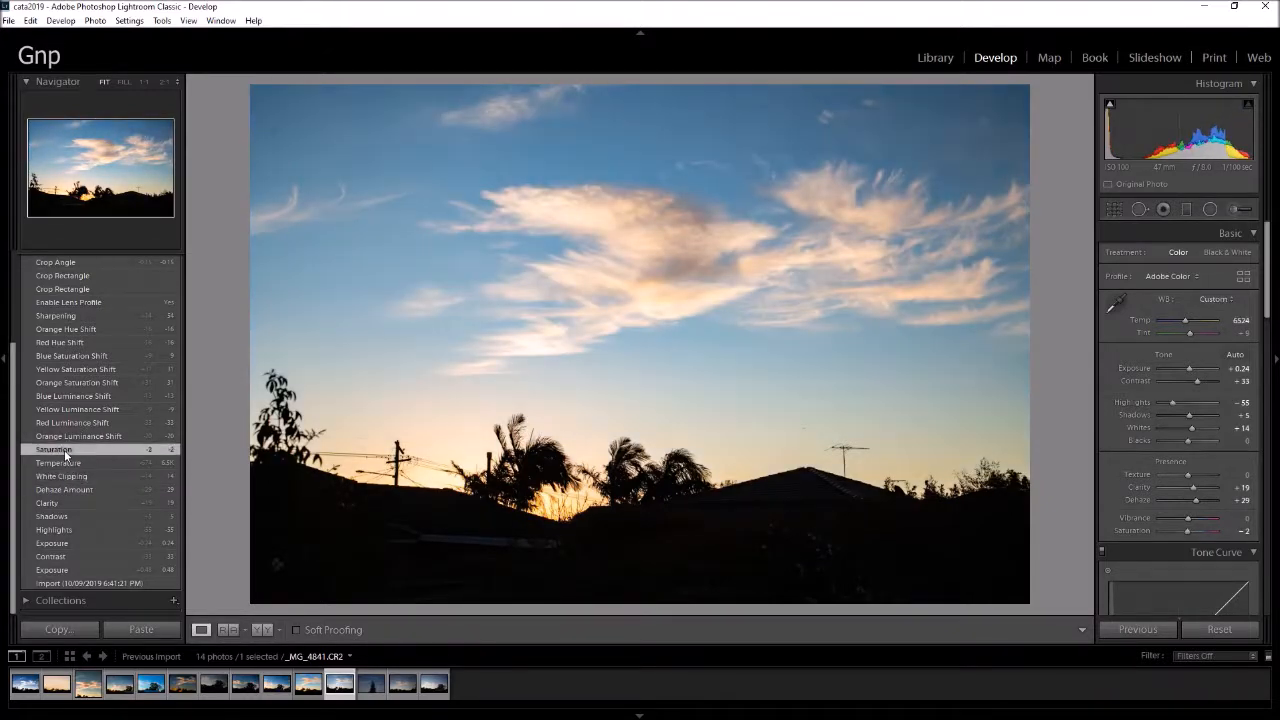
Step: Review the Red Hue Shift, Crop Angle and two most recent Crop Rectangle states in the history of _MG_4841.CR2
{"action": "left_click", "coordinate": [66, 342]}
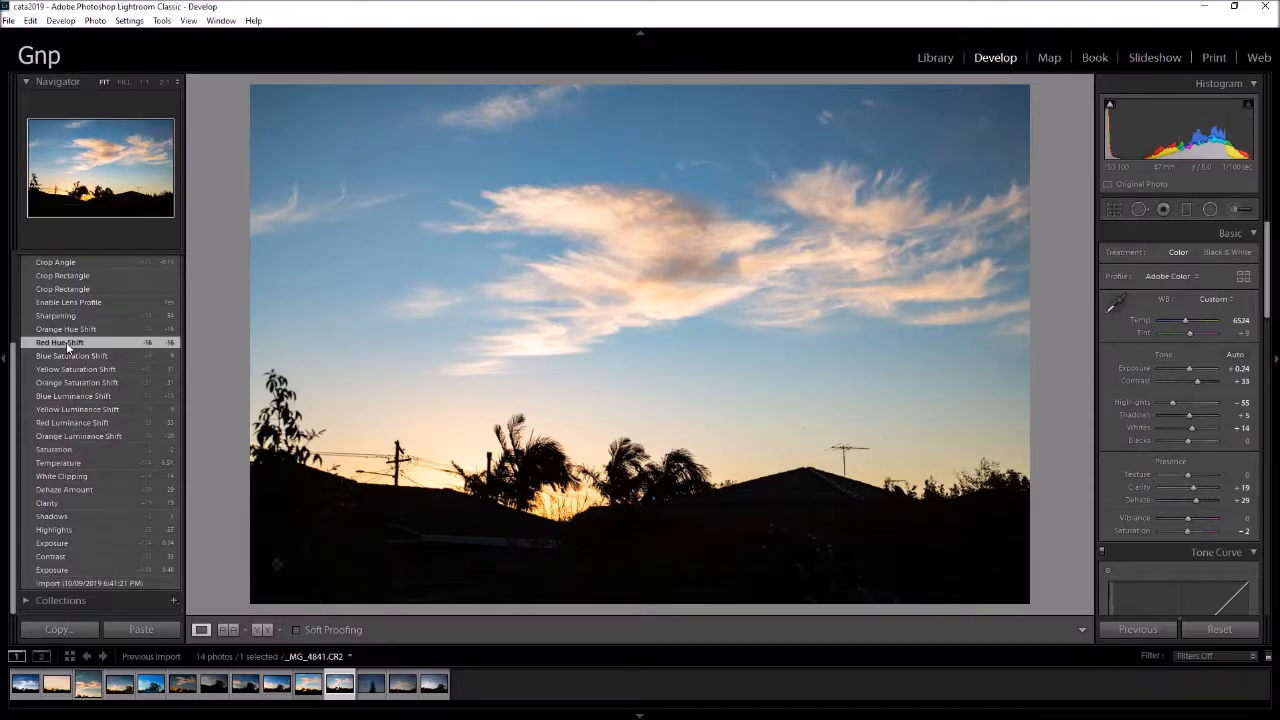
{"action": "scroll", "coordinate": [88, 348], "scroll_direction": "up", "scroll_amount": 3}
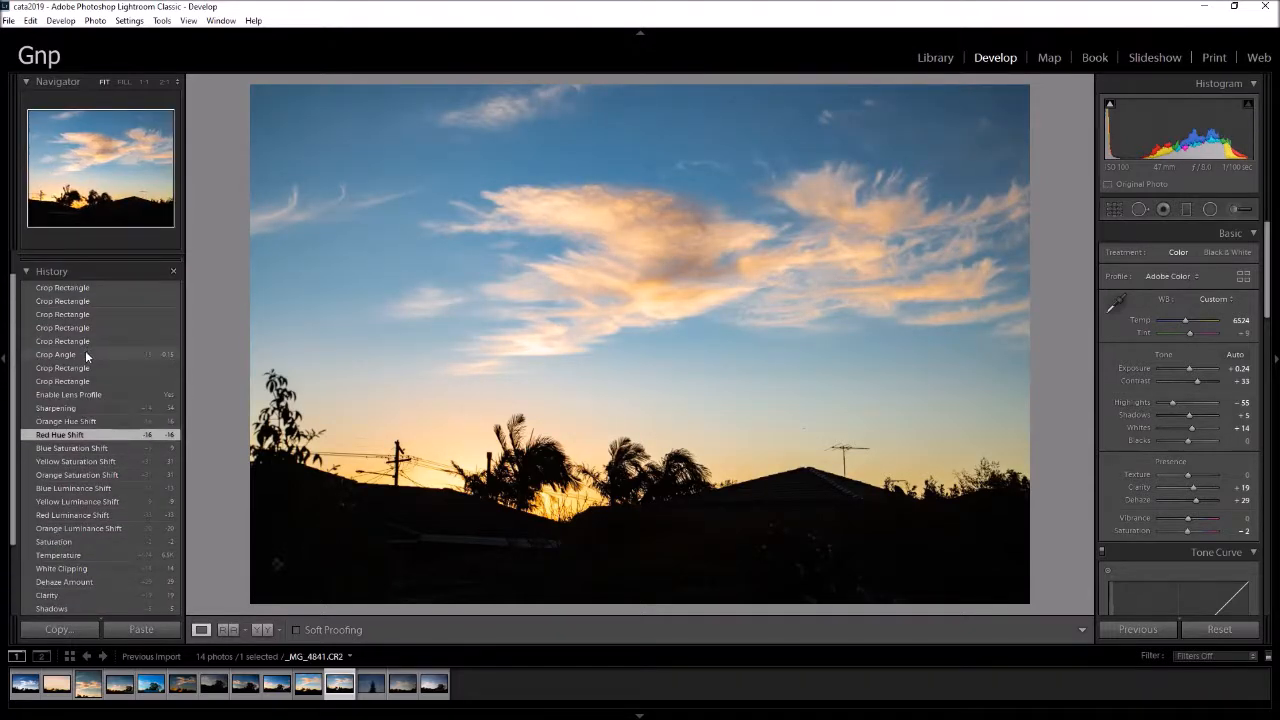
{"action": "left_click", "coordinate": [70, 354]}
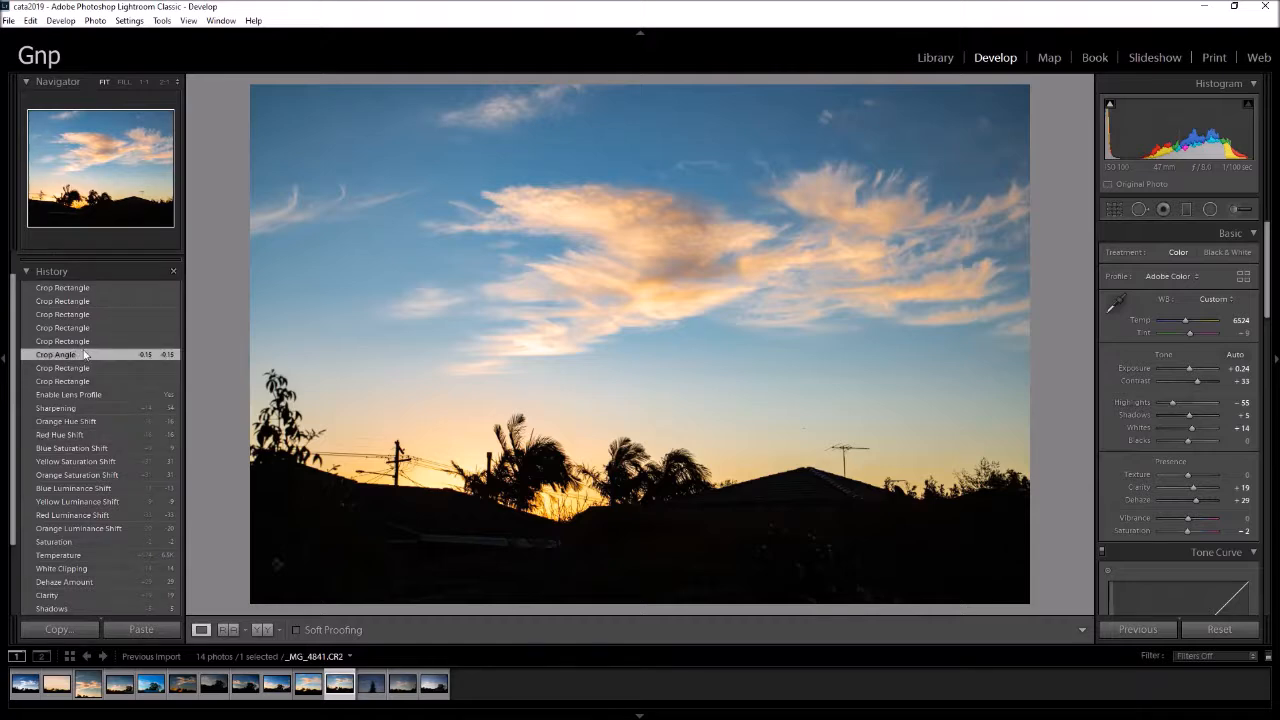
{"action": "scroll", "coordinate": [96, 349], "scroll_direction": "up", "scroll_amount": 1}
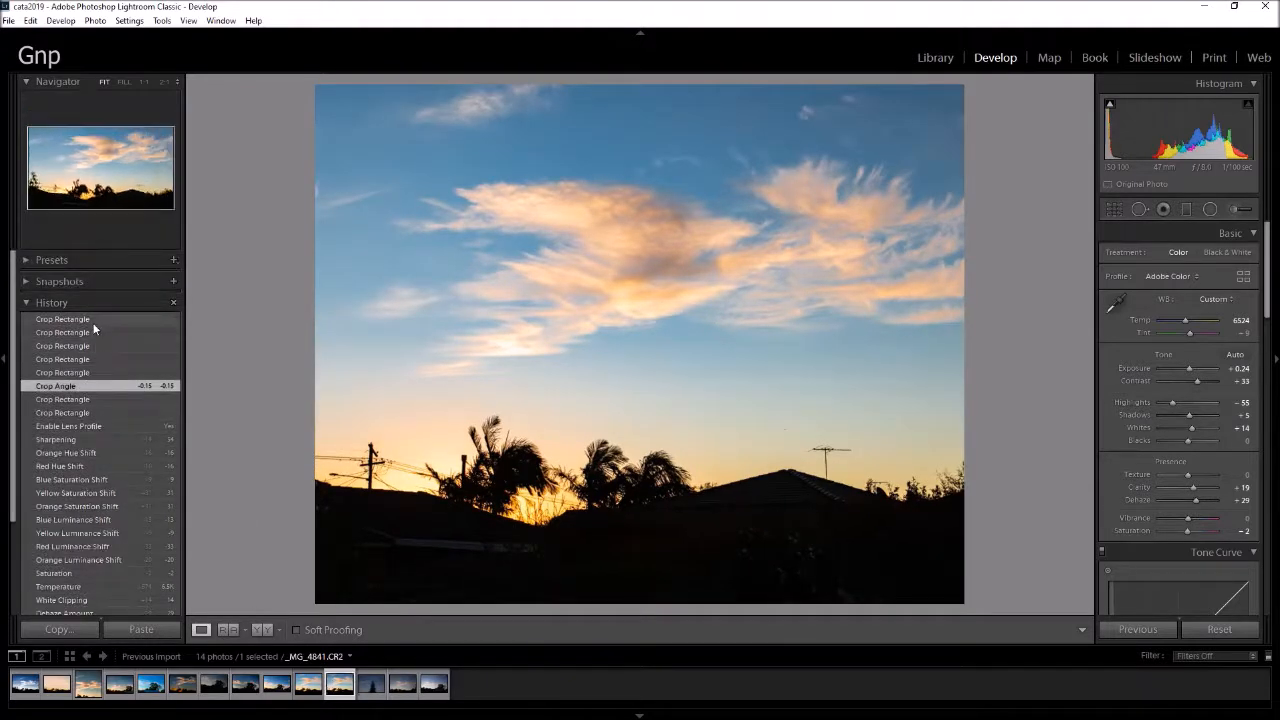
{"action": "left_click", "coordinate": [100, 320]}
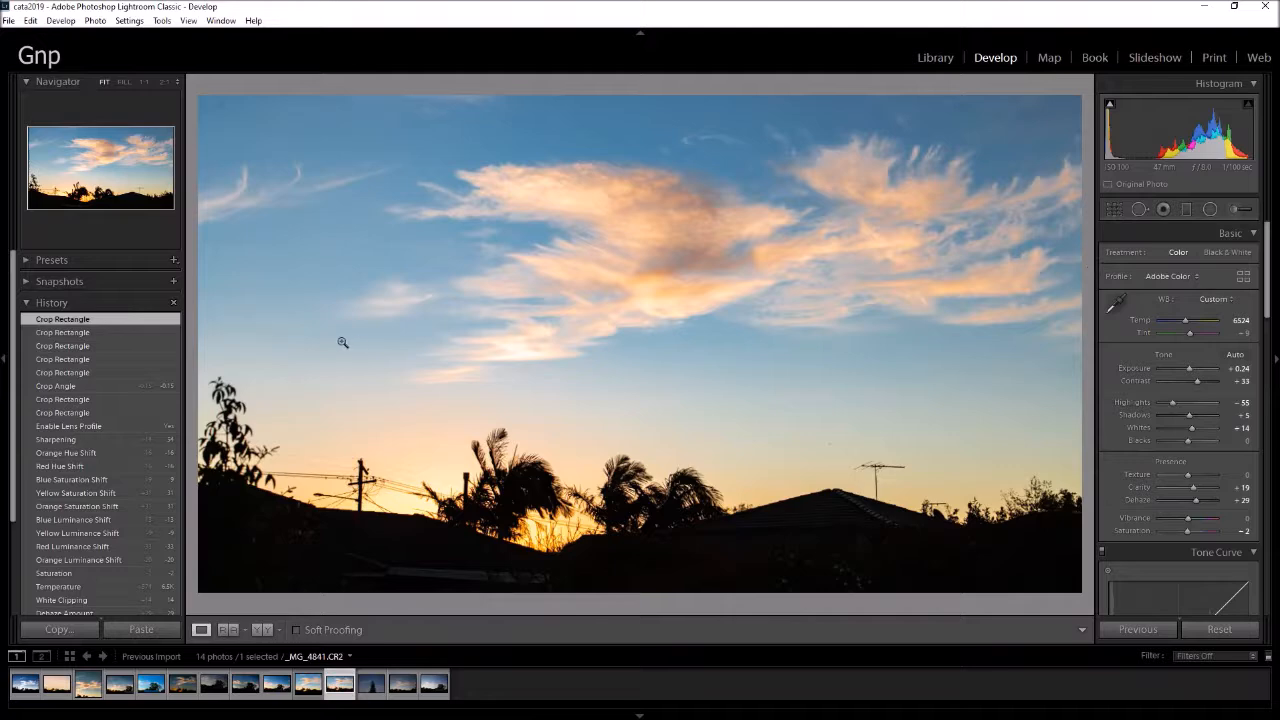
{"action": "left_click", "coordinate": [141, 336]}
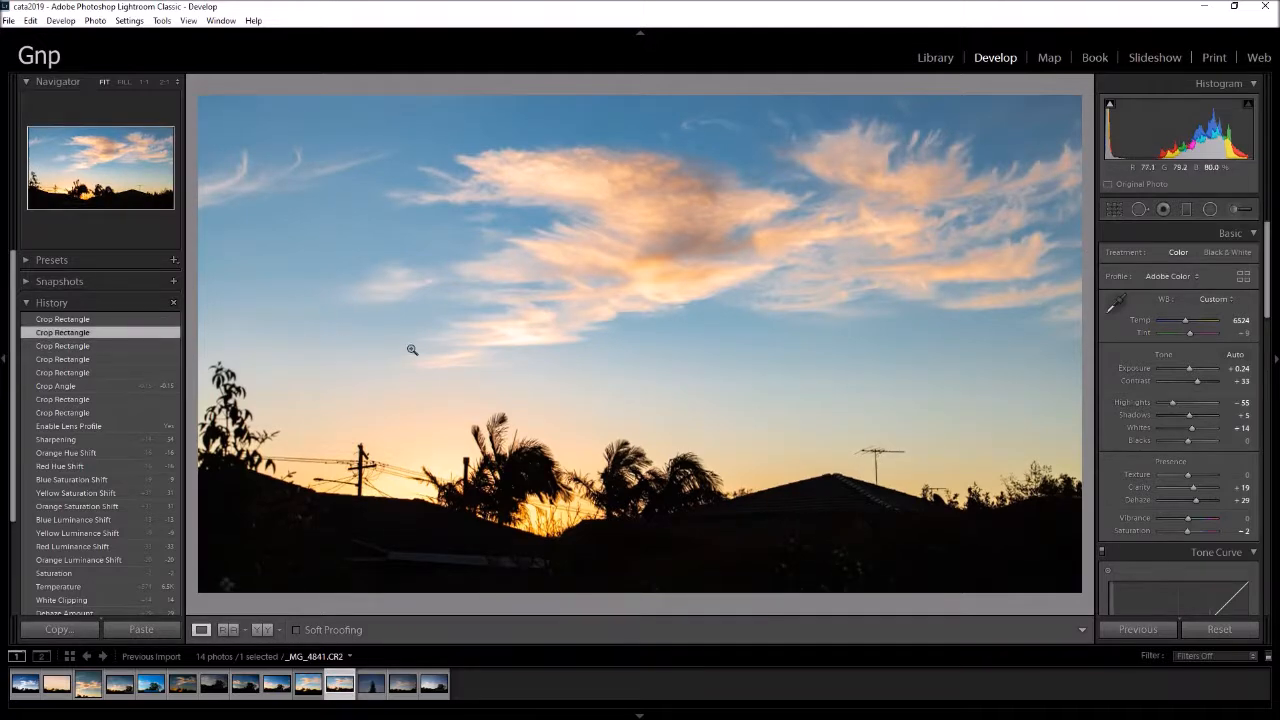
Step: Review an earlier Crop Rectangle state and the Crop Angle state in the history of _MG_4841.CR2
{"action": "left_click", "coordinate": [116, 359]}
{"action": "left_click", "coordinate": [121, 385]}
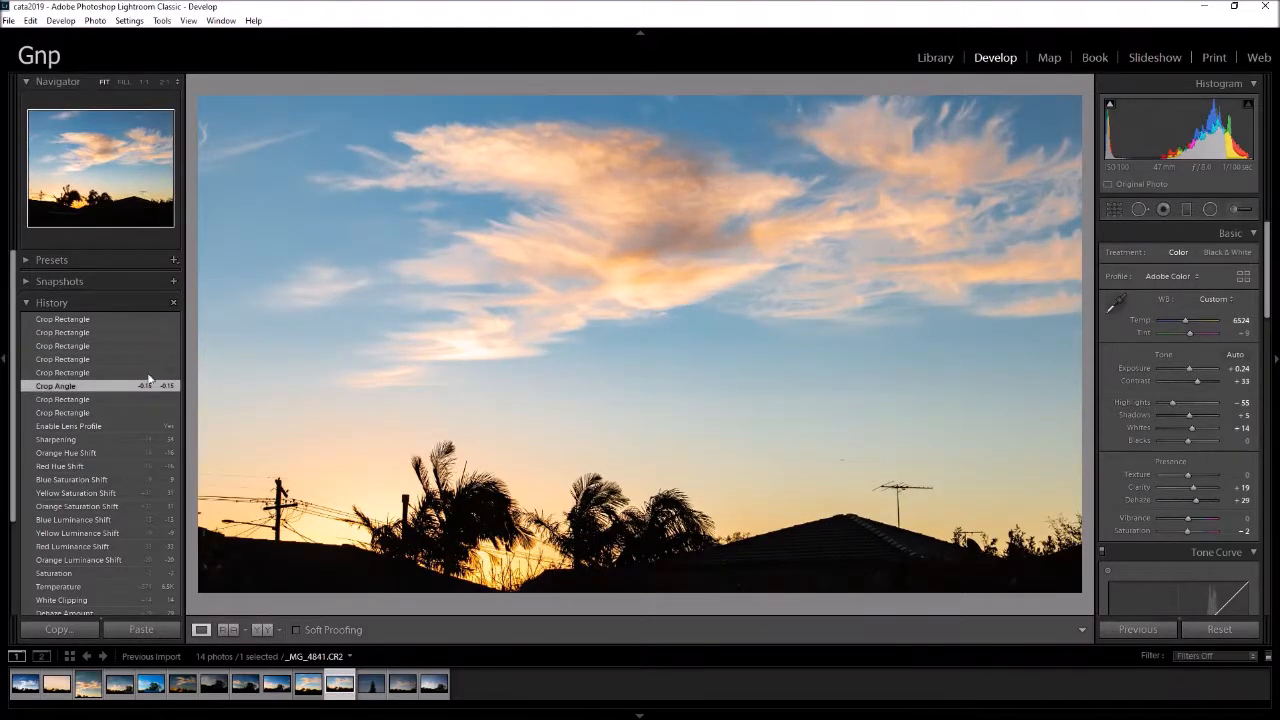
Step: Open _MG_4842.CR2 and set Exposure +0.24, Contrast +10, Temp 7000, Clarity +90, Dehaze +36 and Saturation +67
{"action": "key", "text": "Right"}
{"action": "left_click", "coordinate": [519, 127]}
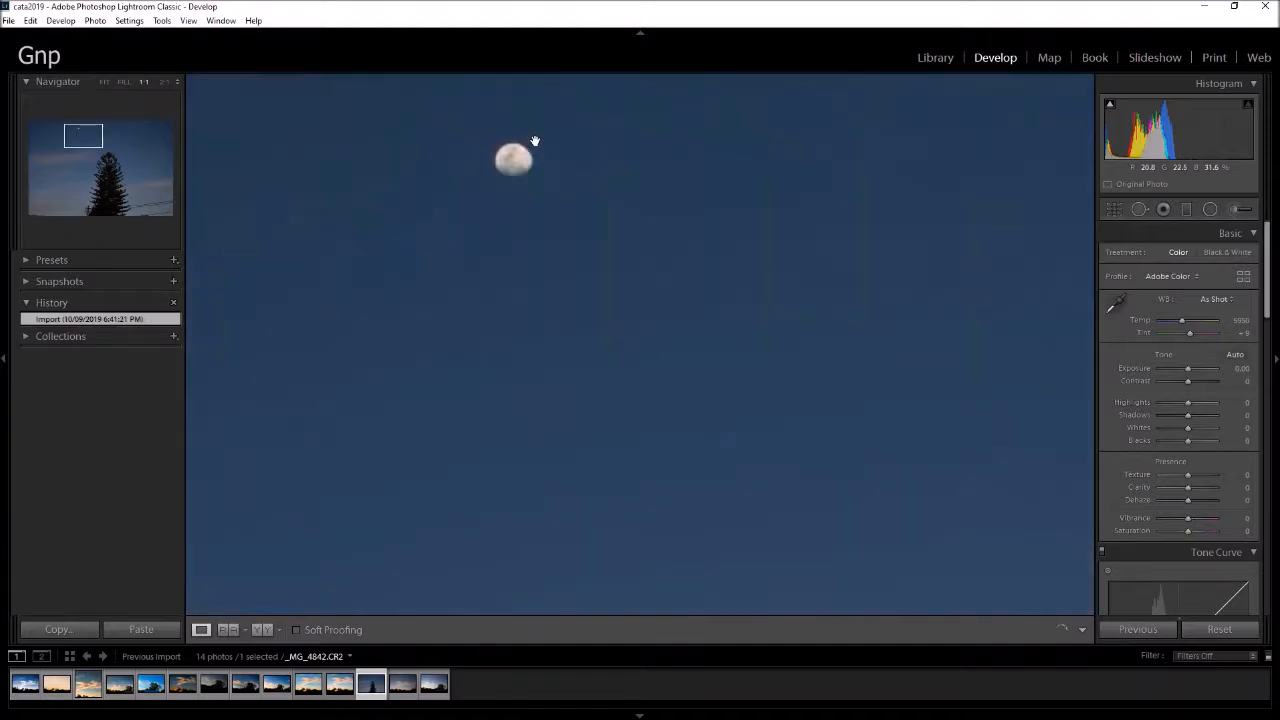
{"action": "left_click", "coordinate": [535, 141]}
{"action": "left_click_drag", "start_coordinate": [1188, 368], "coordinate": [1190, 372]}
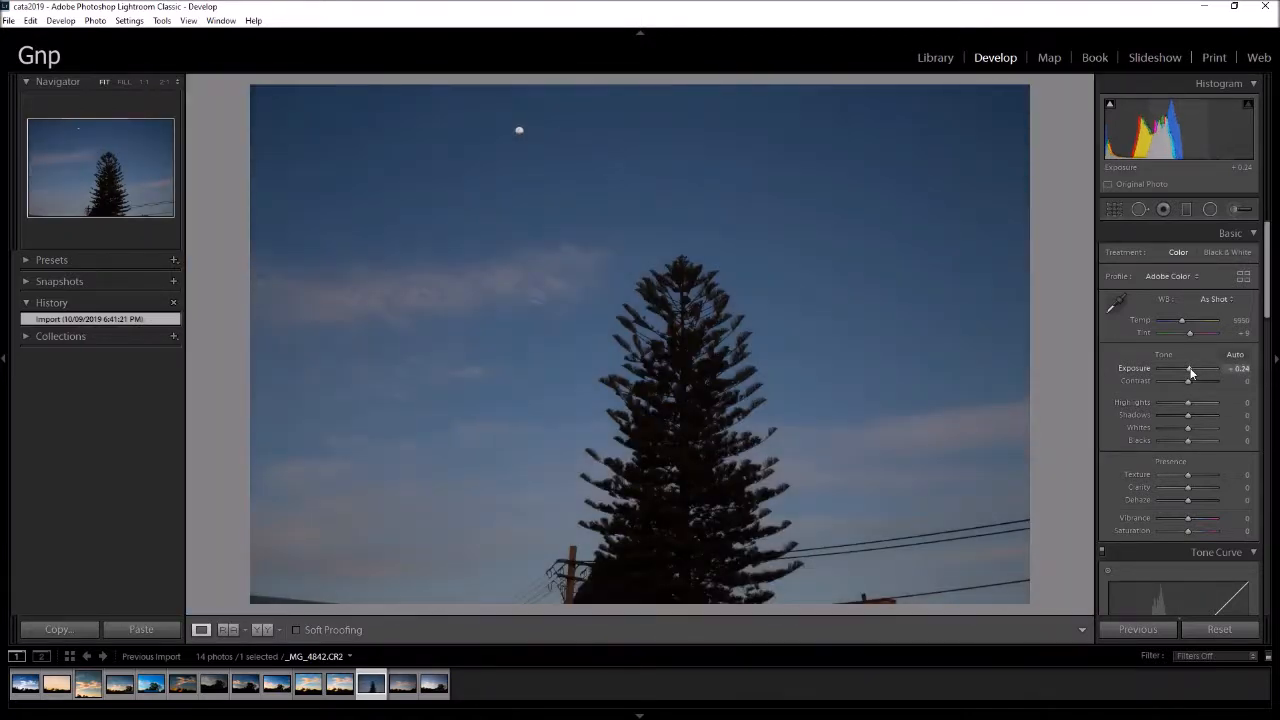
{"action": "left_click_drag", "start_coordinate": [1188, 381], "coordinate": [1190, 382]}
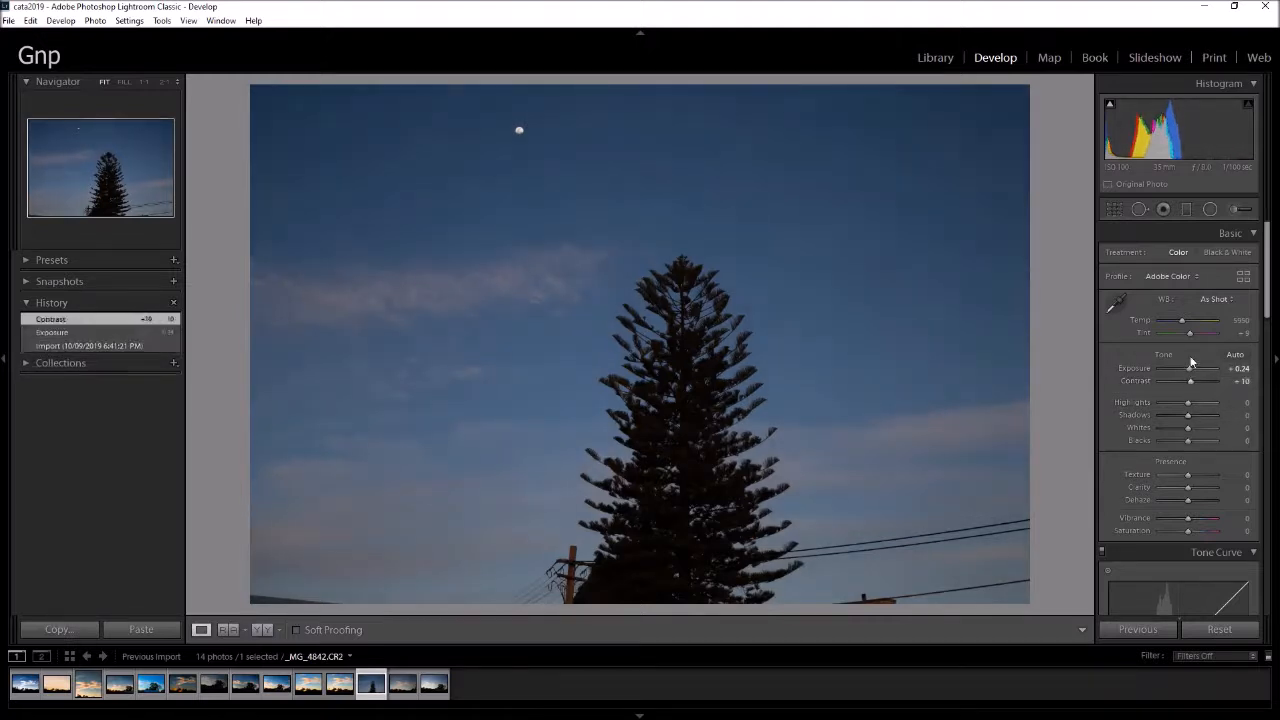
{"action": "left_click_drag", "start_coordinate": [1180, 321], "coordinate": [1185, 323]}
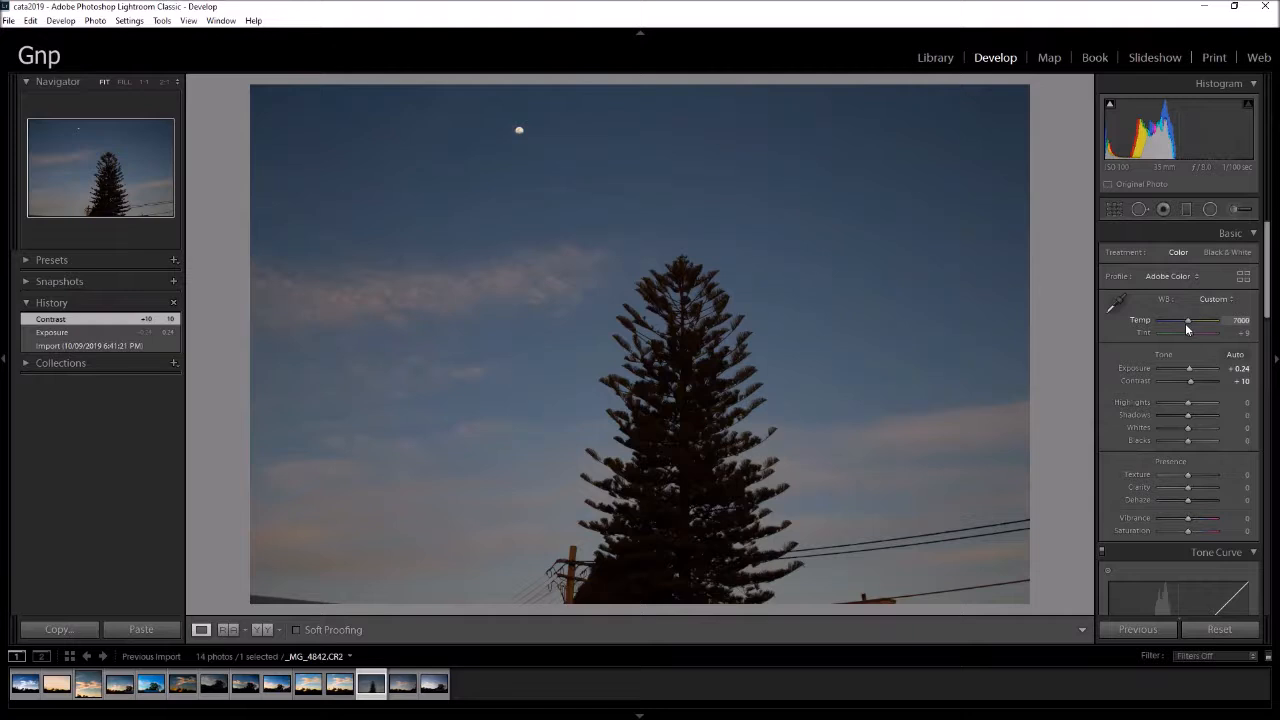
{"action": "mouse_move", "coordinate": [1188, 487]}
{"action": "left_mouse_down"}
{"action": "mouse_move", "coordinate": [1216, 487]}
{"action": "mouse_move", "coordinate": [1198, 503]}
{"action": "left_mouse_up"}
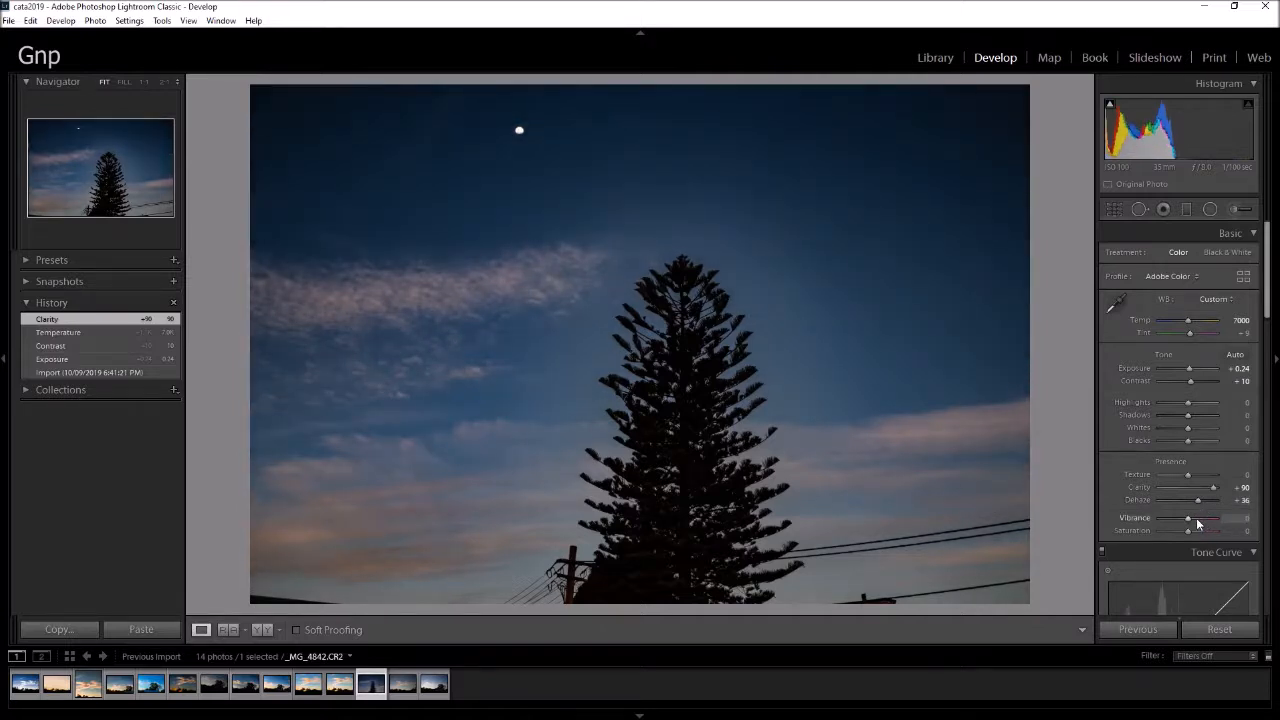
{"action": "left_click_drag", "start_coordinate": [1187, 534], "coordinate": [1205, 533]}
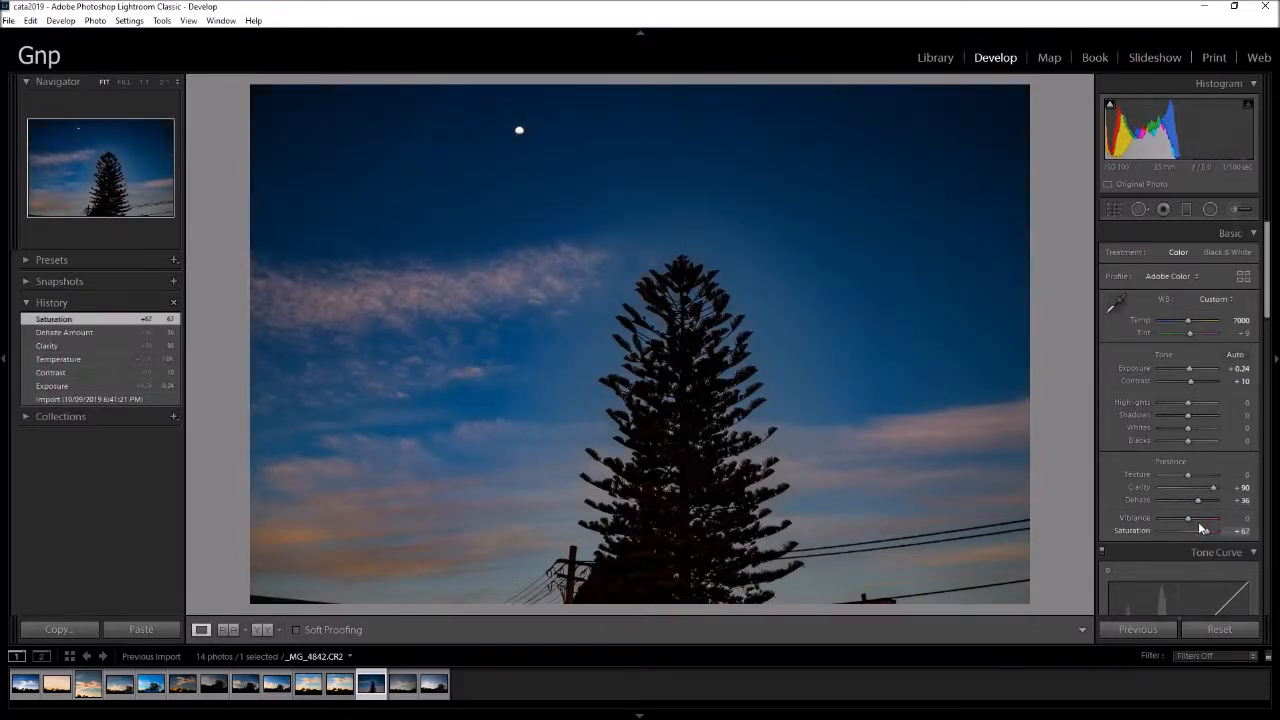
Step: Brush over the moon at size 13 with Exposure −0.09, Contrast 35, Highlights −4, Texture 100 and Sharpness 100, and set the brush Temp to −9
{"action": "left_click", "coordinate": [531, 132]}
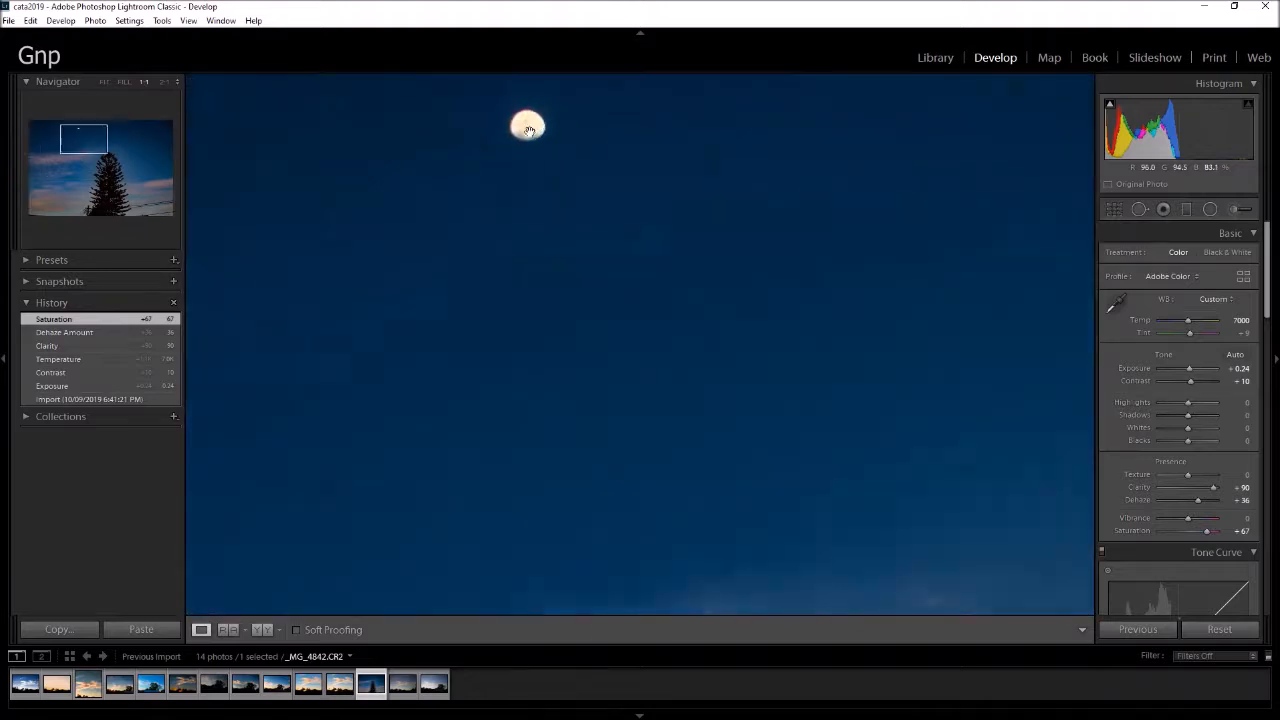
{"action": "left_click", "coordinate": [1237, 210]}
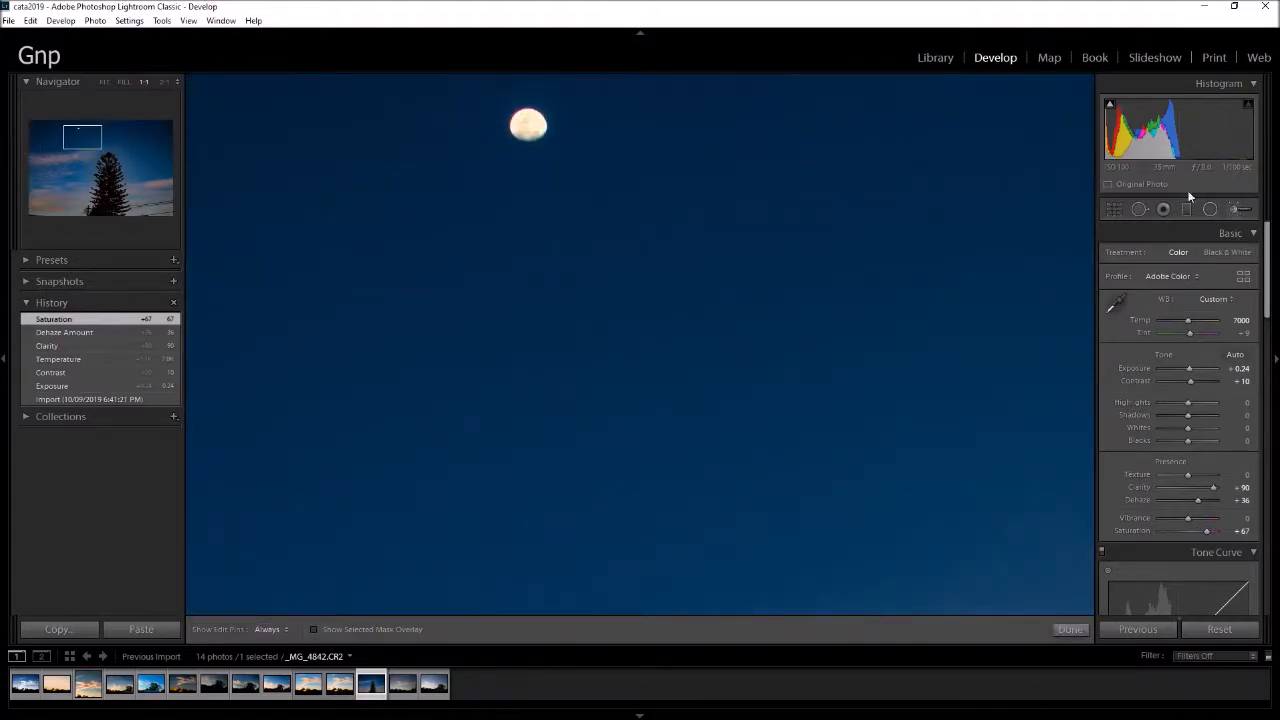
{"action": "scroll", "coordinate": [525, 125], "scroll_direction": "down", "scroll_amount": 3}
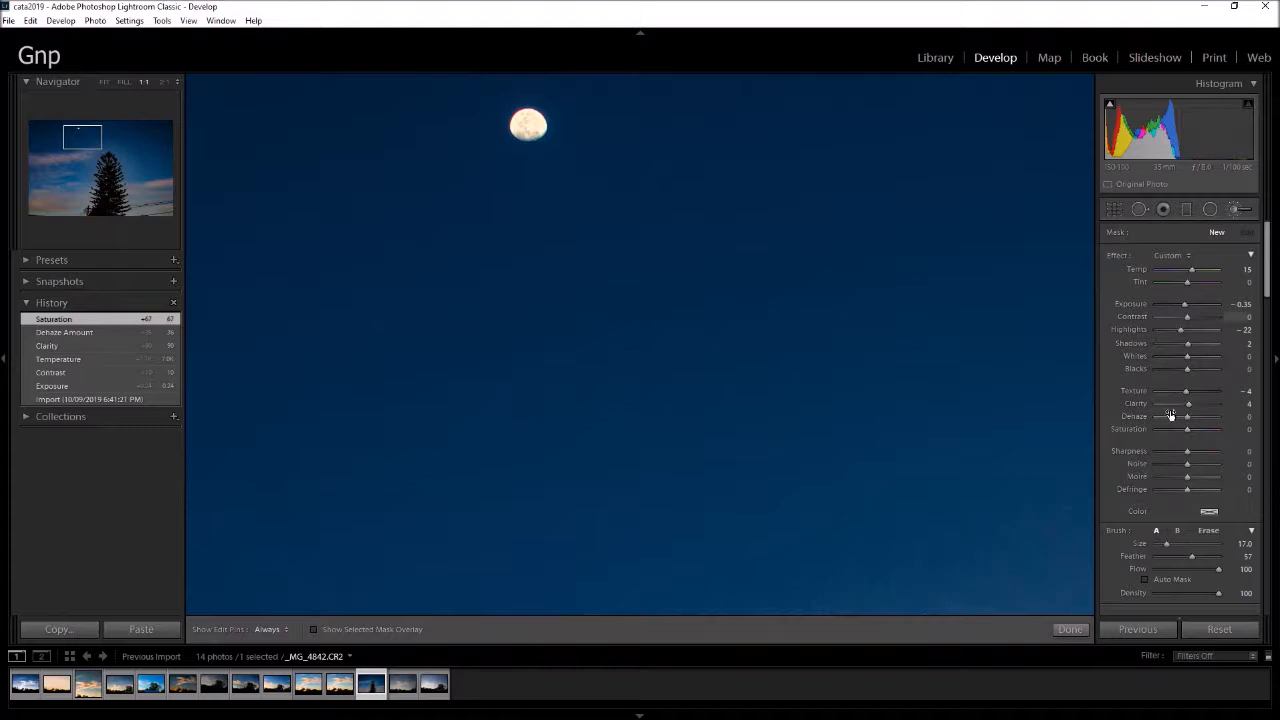
{"action": "left_click_drag", "start_coordinate": [1188, 451], "coordinate": [1227, 456]}
{"action": "left_click_drag", "start_coordinate": [1181, 331], "coordinate": [1197, 316]}
{"action": "left_click_drag", "start_coordinate": [1186, 391], "coordinate": [1218, 389]}
{"action": "left_click_drag", "start_coordinate": [1185, 304], "coordinate": [1186, 330]}
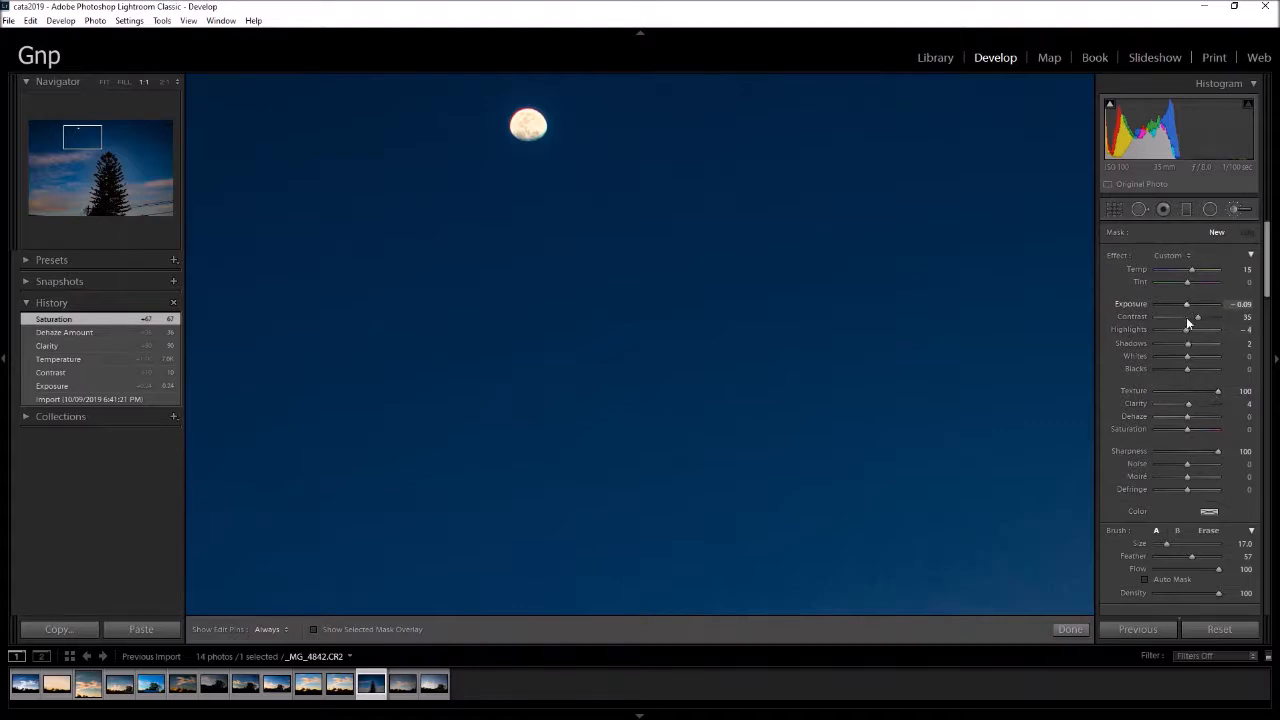
{"action": "scroll", "coordinate": [529, 125], "scroll_direction": "down", "scroll_amount": 4}
{"action": "left_click", "coordinate": [529, 125]}
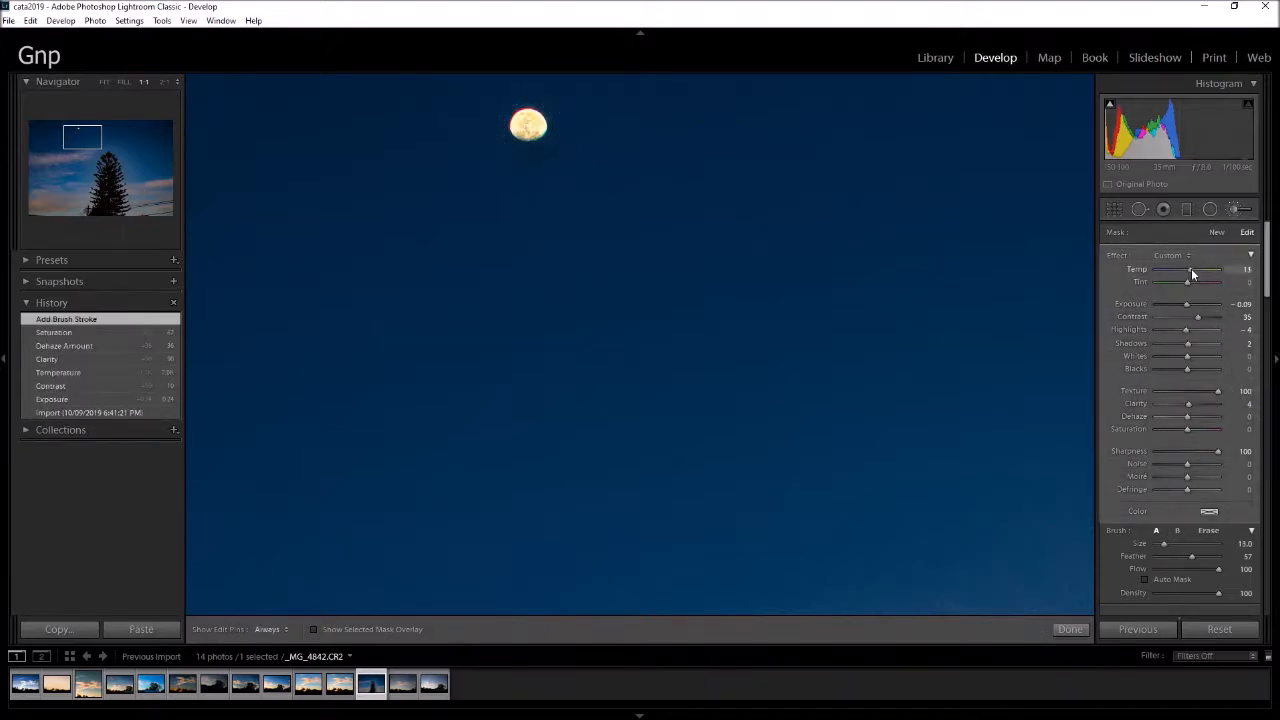
{"action": "left_click_drag", "start_coordinate": [1189, 270], "coordinate": [1186, 271]}
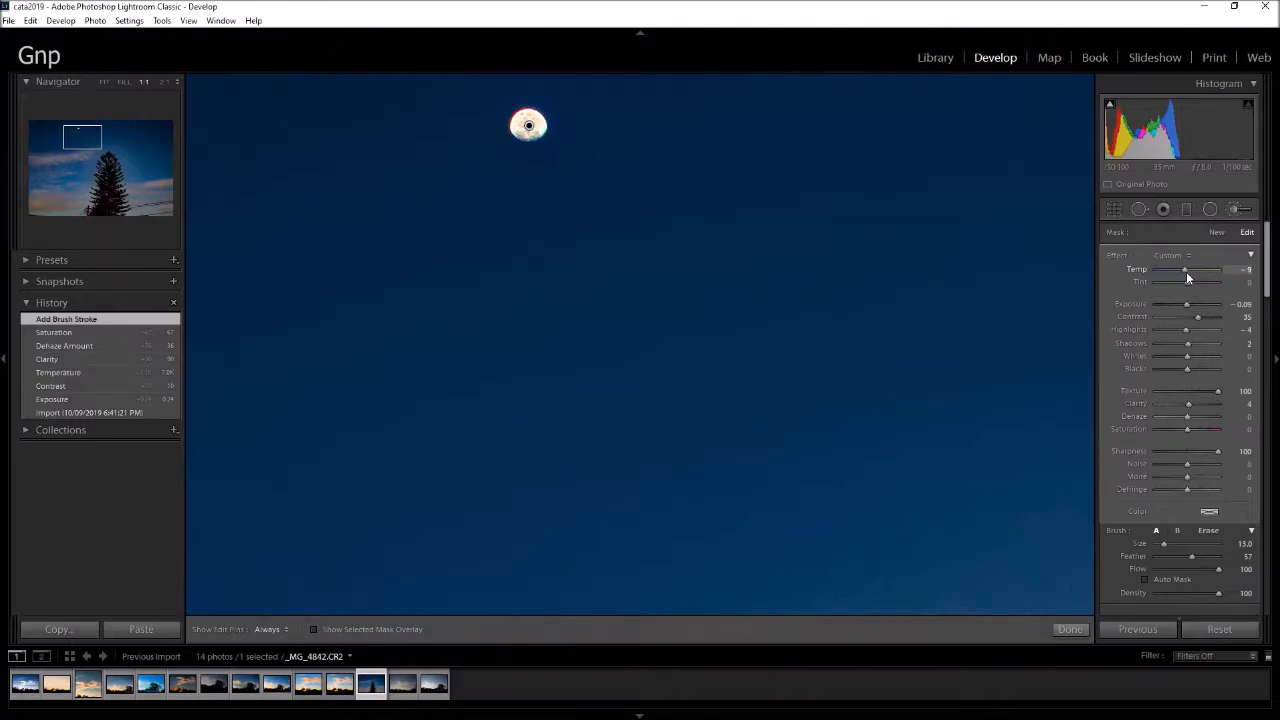
{"action": "key", "text": "k"}
{"action": "left_click", "coordinate": [703, 200]}
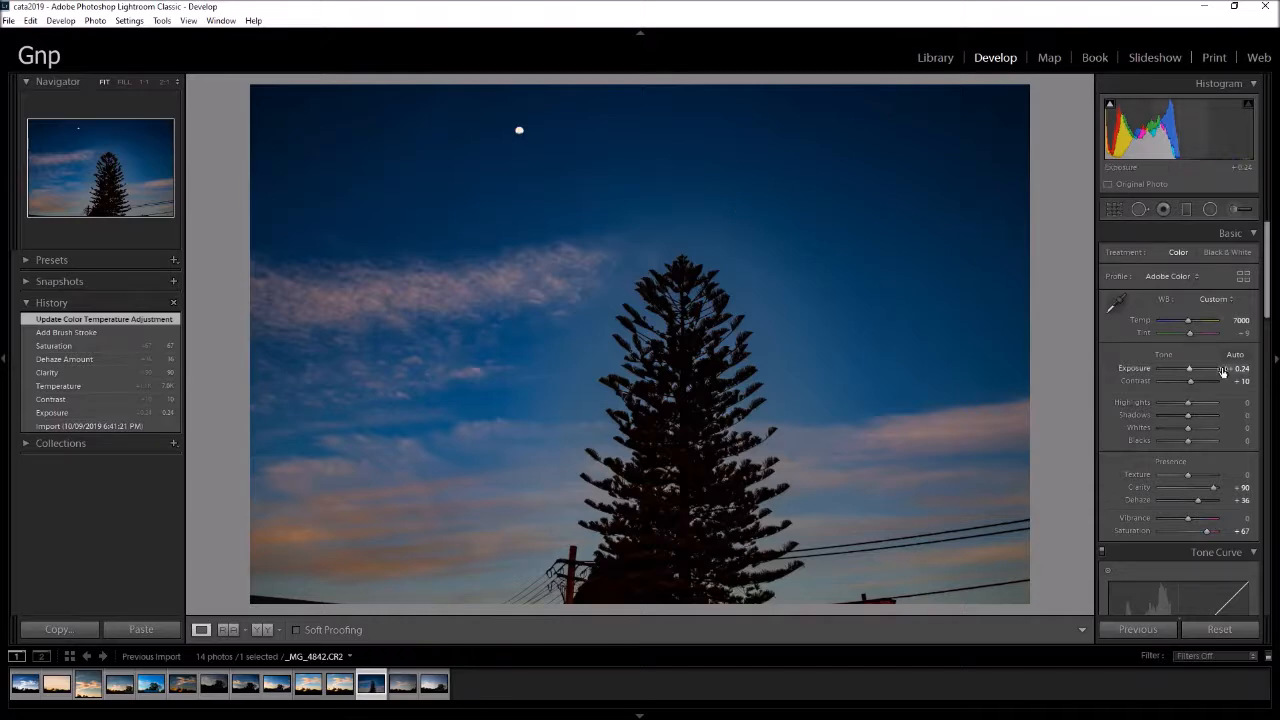
Step: Brush a new mask over the sky right of the tree at size 59 with Exposure 0.09, Contrast −2, Texture −2, Sharpness −9 and Temp −2
{"action": "left_click", "coordinate": [1235, 210]}
{"action": "left_click_drag", "start_coordinate": [1217, 391], "coordinate": [1188, 402]}
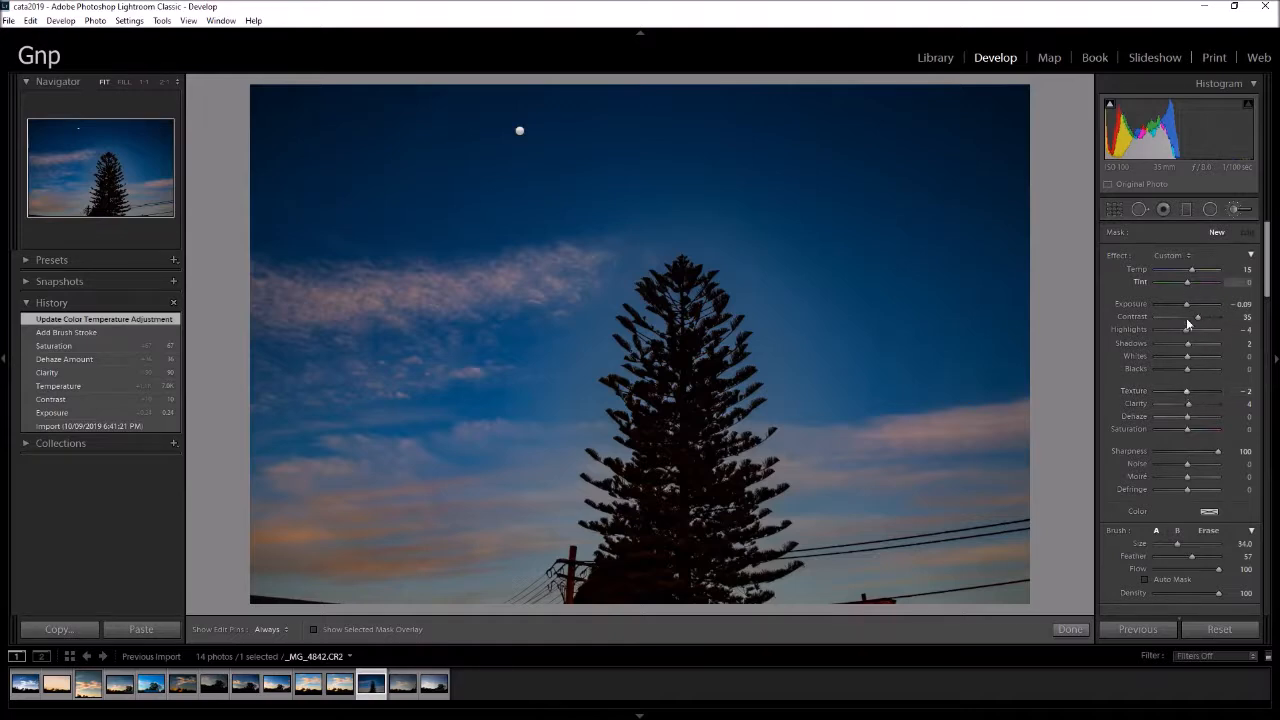
{"action": "left_click_drag", "start_coordinate": [1198, 317], "coordinate": [1187, 318]}
{"action": "left_click_drag", "start_coordinate": [1218, 451], "coordinate": [1186, 451]}
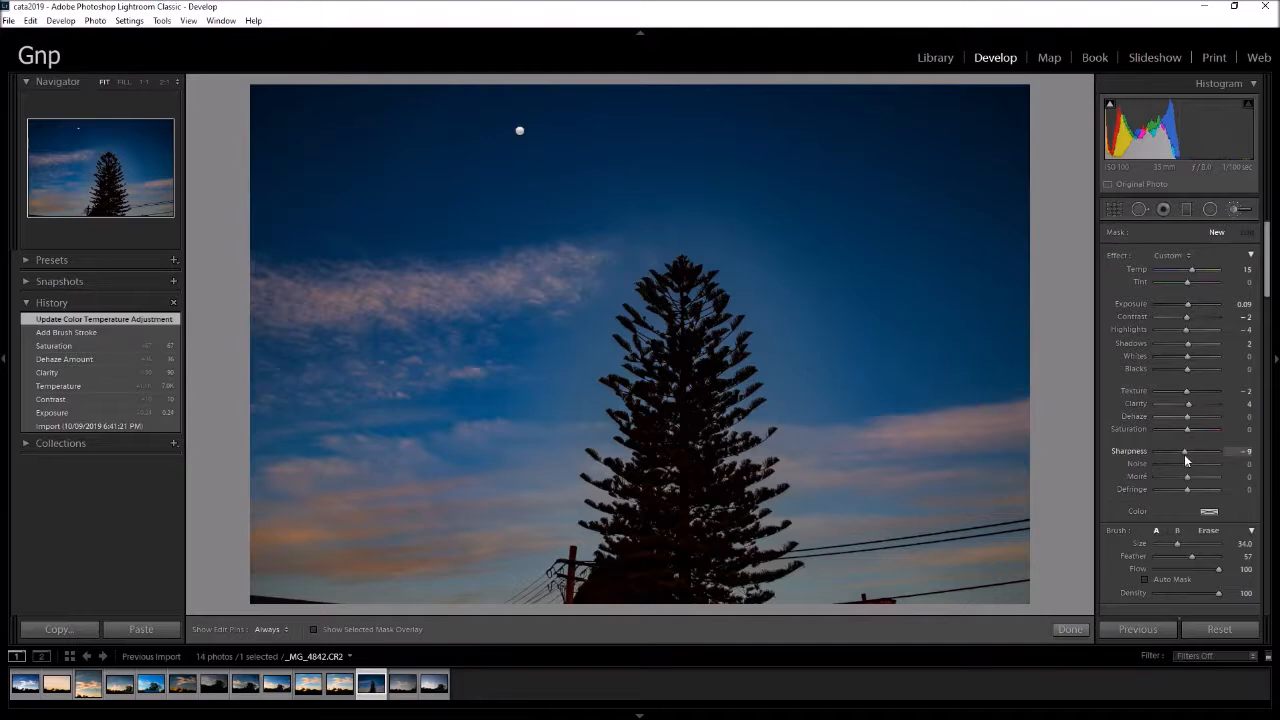
{"action": "scroll", "coordinate": [766, 352], "scroll_direction": "up", "scroll_amount": 8}
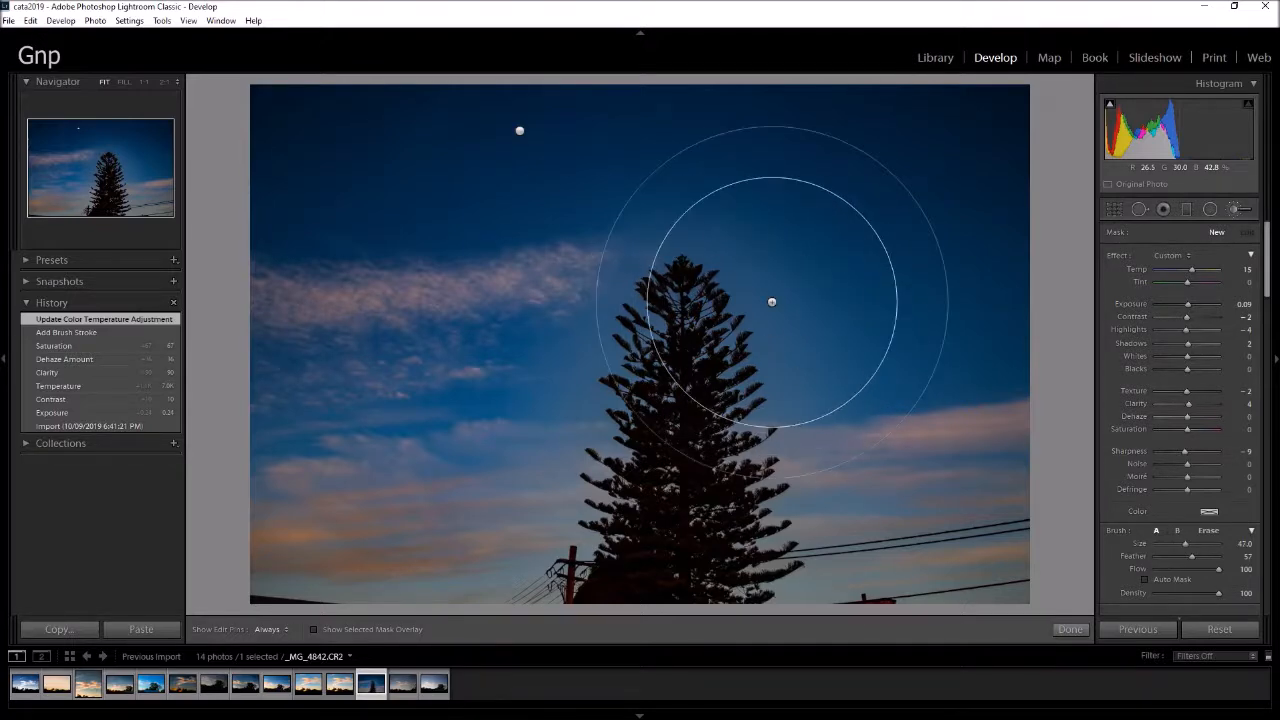
{"action": "scroll", "coordinate": [772, 303], "scroll_direction": "up", "scroll_amount": 3}
{"action": "mouse_move", "coordinate": [874, 222]}
{"action": "left_mouse_down"}
{"action": "mouse_move", "coordinate": [808, 566]}
{"action": "mouse_move", "coordinate": [820, 543]}
{"action": "left_mouse_up"}
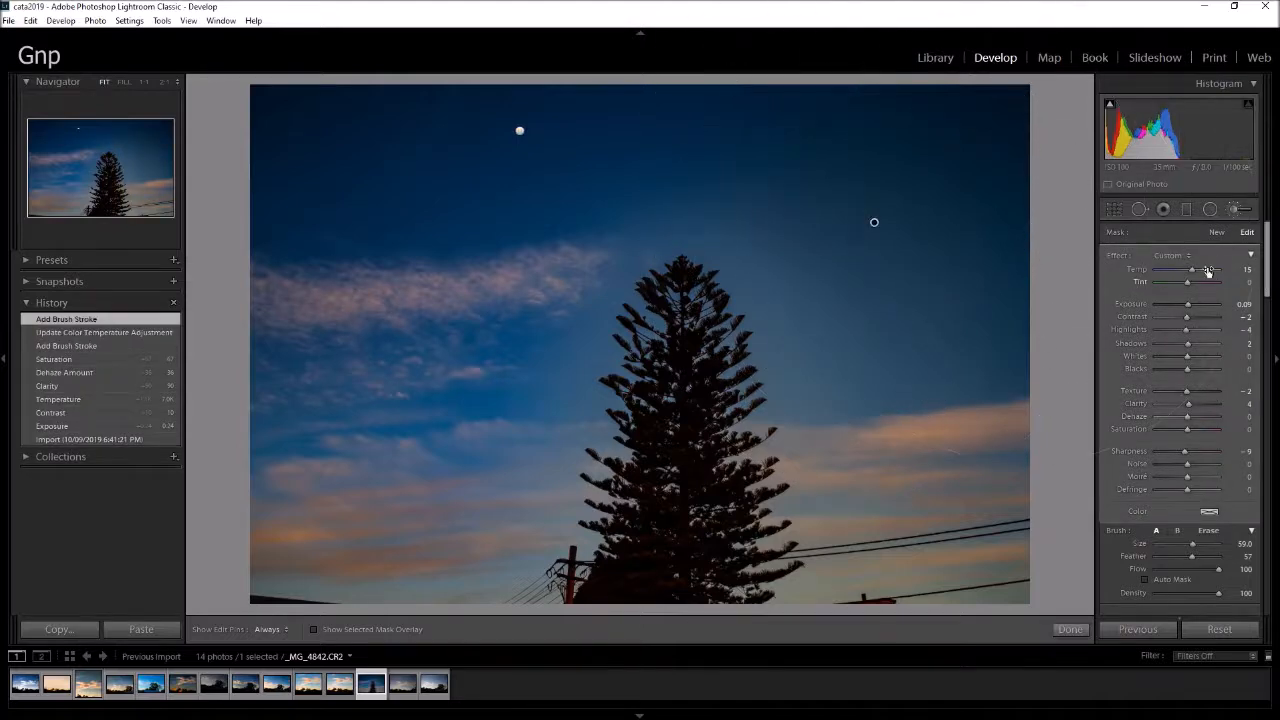
{"action": "left_click_drag", "start_coordinate": [1195, 272], "coordinate": [1190, 274]}
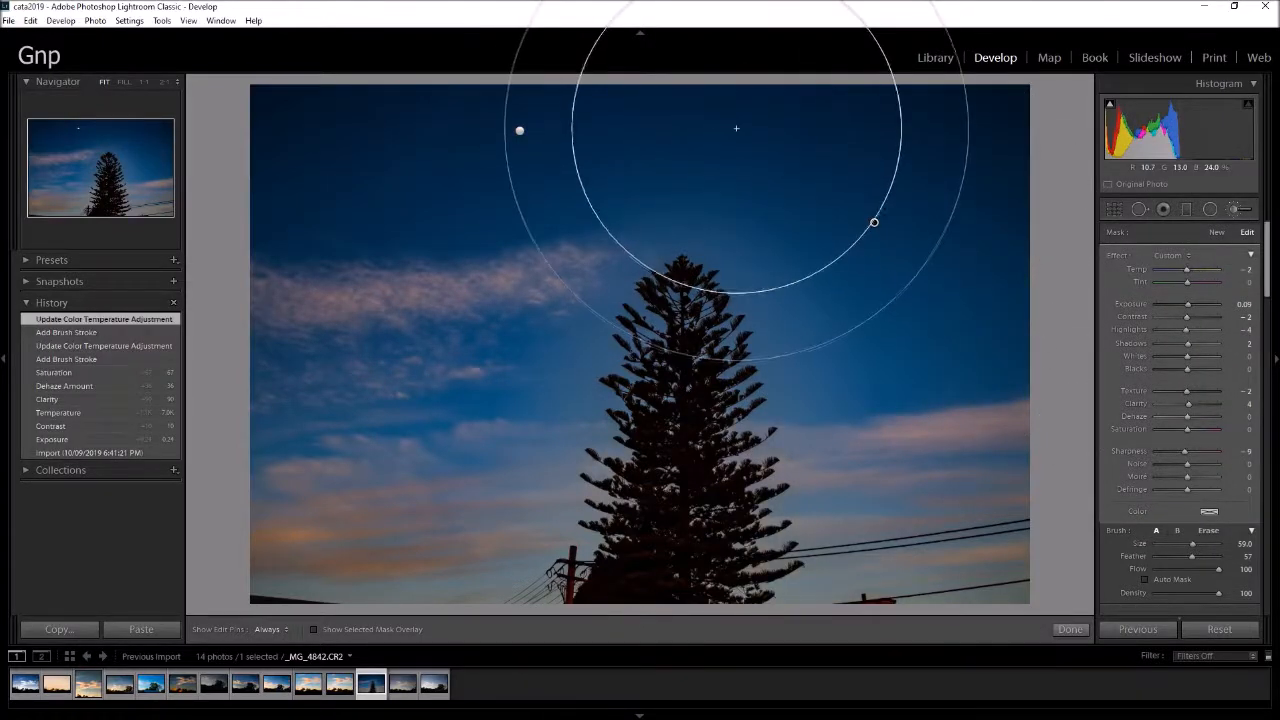
Step: Extend the sky mask over the clouds and sky around the tree, reducing the brush to size 53, and set the mask's Exposure to 0.35
{"action": "key", "text": "h"}
{"action": "left_click_drag", "start_coordinate": [626, 497], "coordinate": [577, 549]}
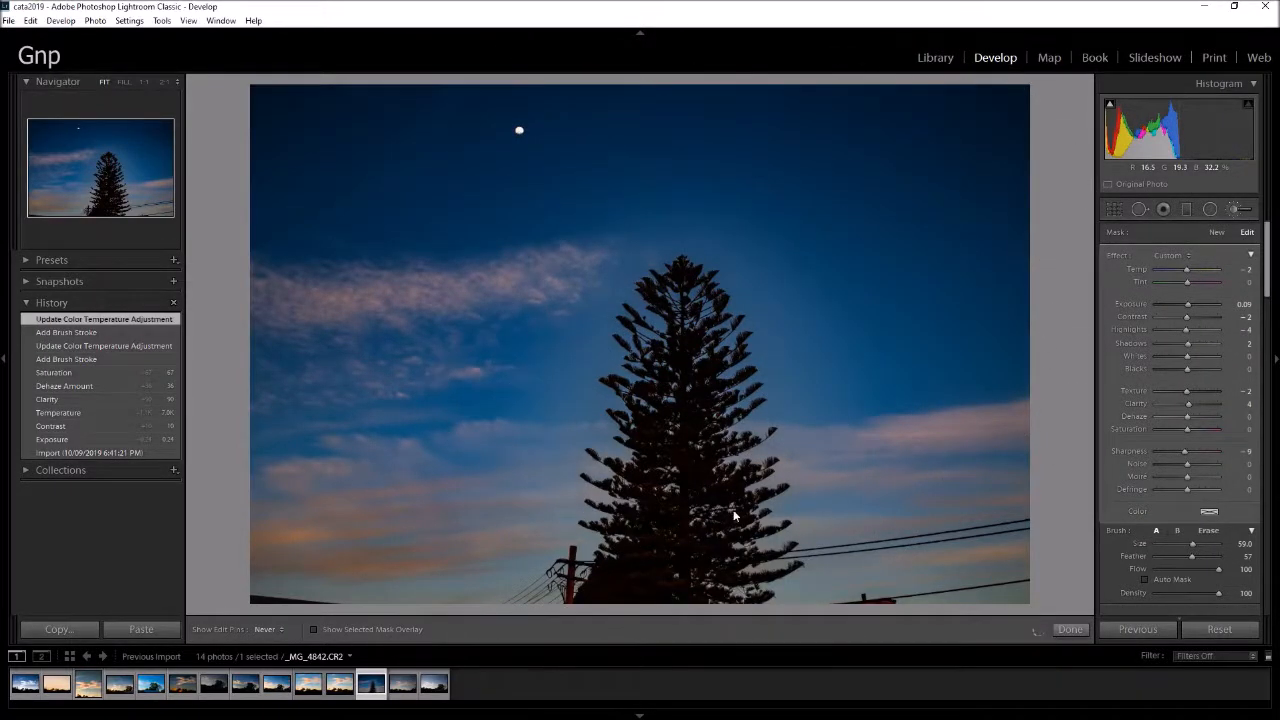
{"action": "scroll", "coordinate": [556, 351], "scroll_direction": "down", "scroll_amount": 3}
{"action": "scroll", "coordinate": [554, 354], "scroll_direction": "down", "scroll_amount": 3}
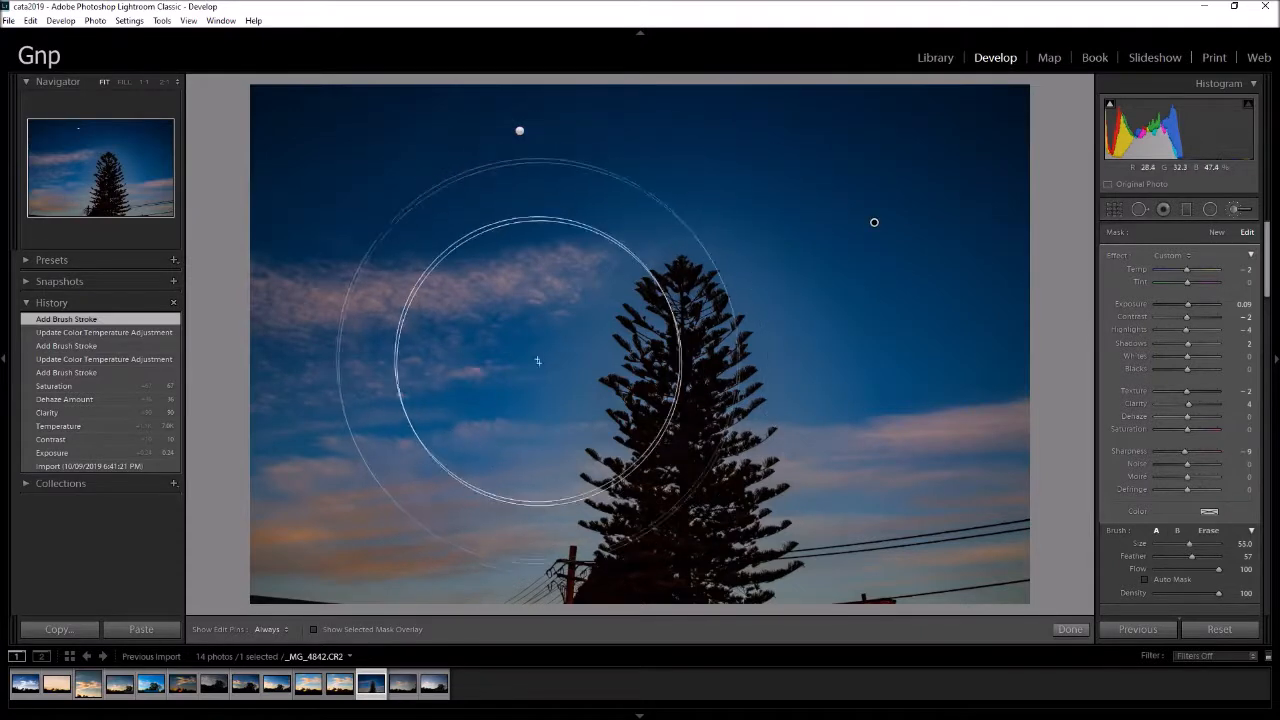
{"action": "mouse_move", "coordinate": [340, 546]}
{"action": "left_mouse_down"}
{"action": "mouse_move", "coordinate": [334, 556]}
{"action": "mouse_move", "coordinate": [900, 345]}
{"action": "left_mouse_up"}
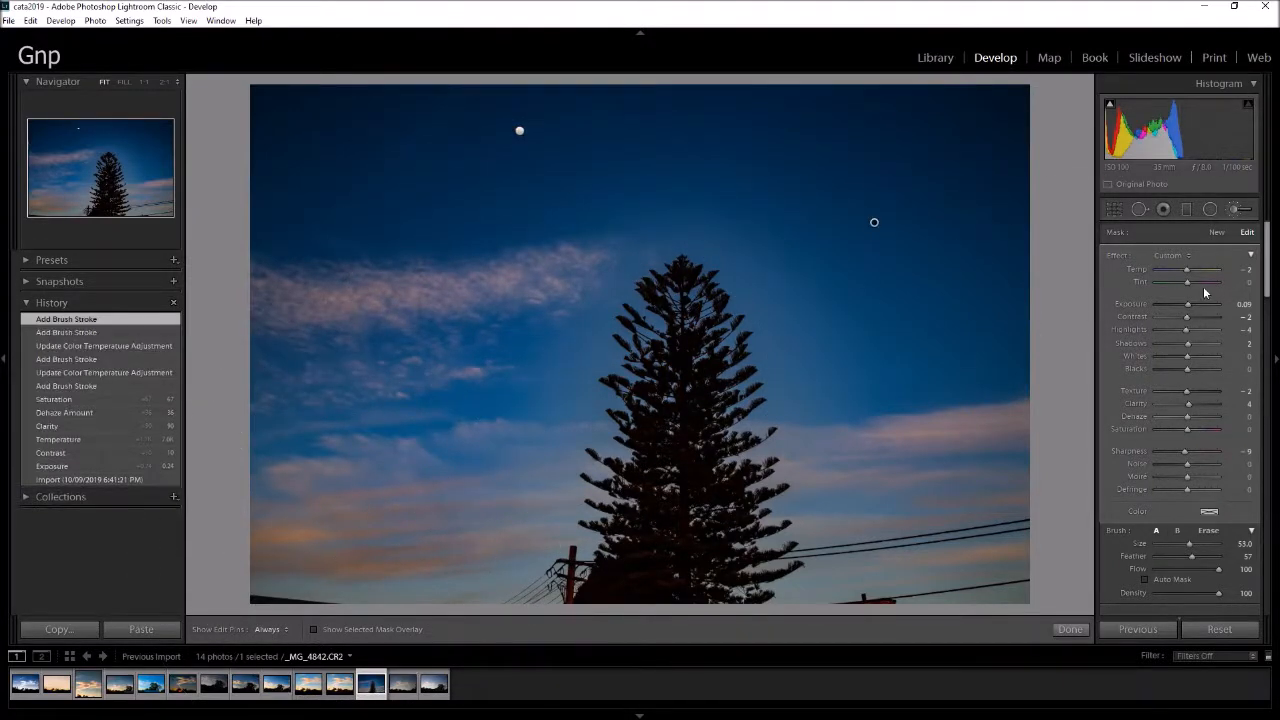
{"action": "left_click_drag", "start_coordinate": [1188, 304], "coordinate": [1191, 311]}
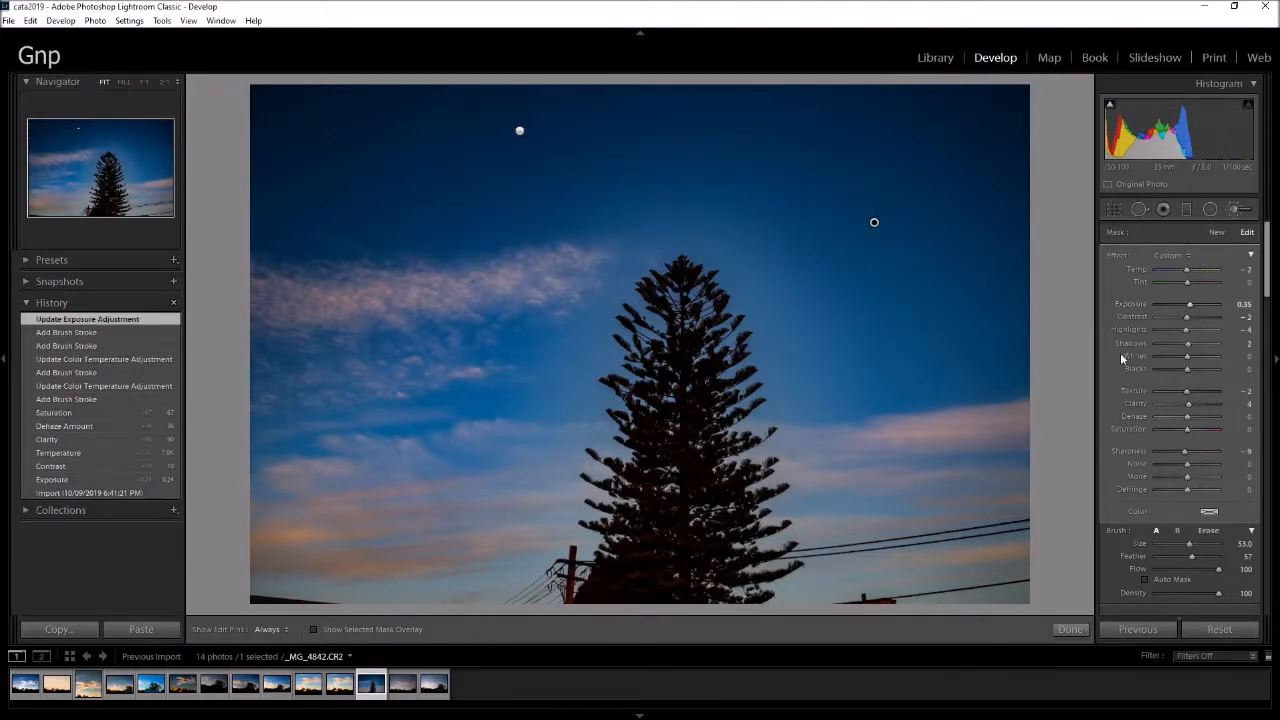
{"action": "left_click", "coordinate": [1068, 629]}
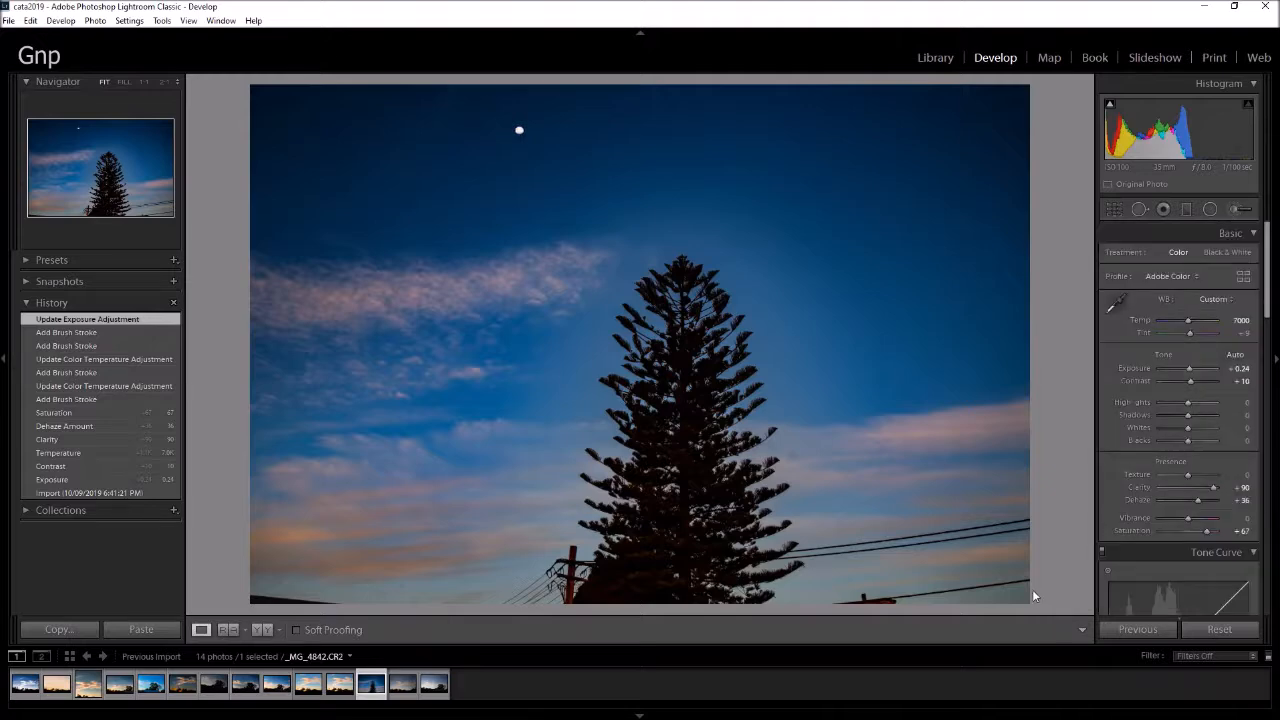
Step: Inspect the brushed moon and the surrounding sky at 1:1 magnification
{"action": "left_click", "coordinate": [501, 130]}
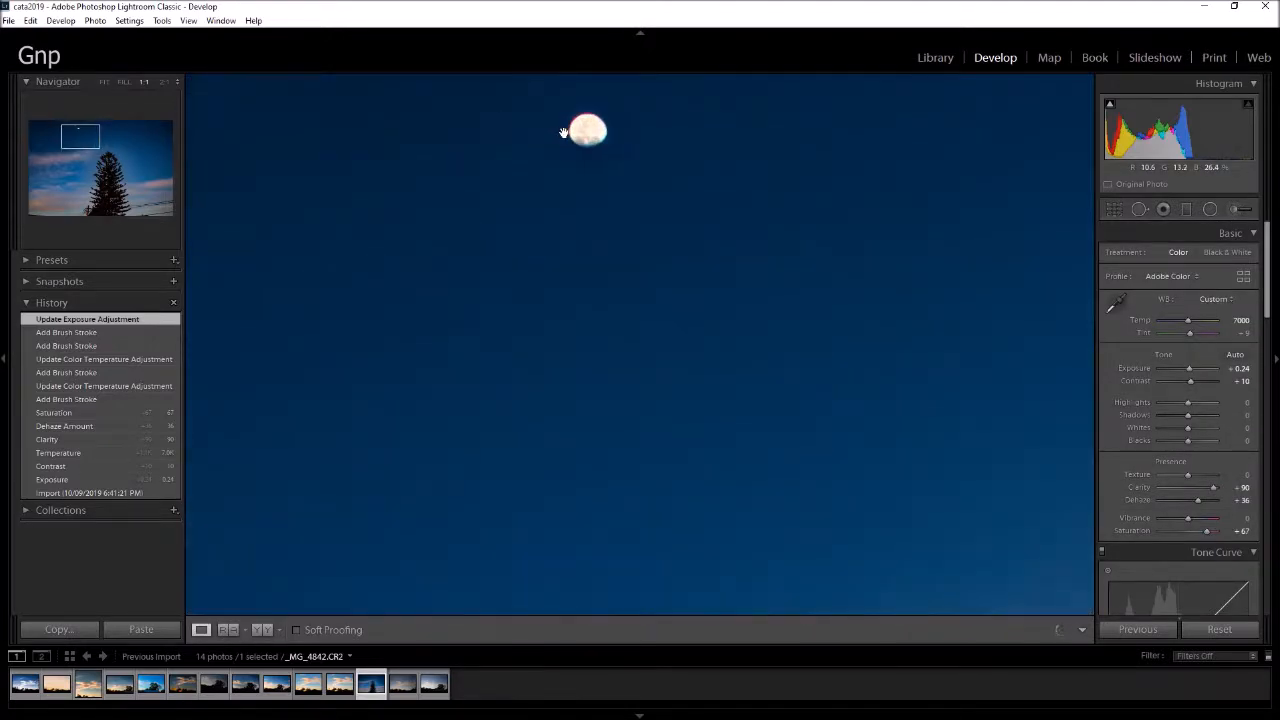
{"action": "left_click_drag", "start_coordinate": [563, 133], "coordinate": [498, 353]}
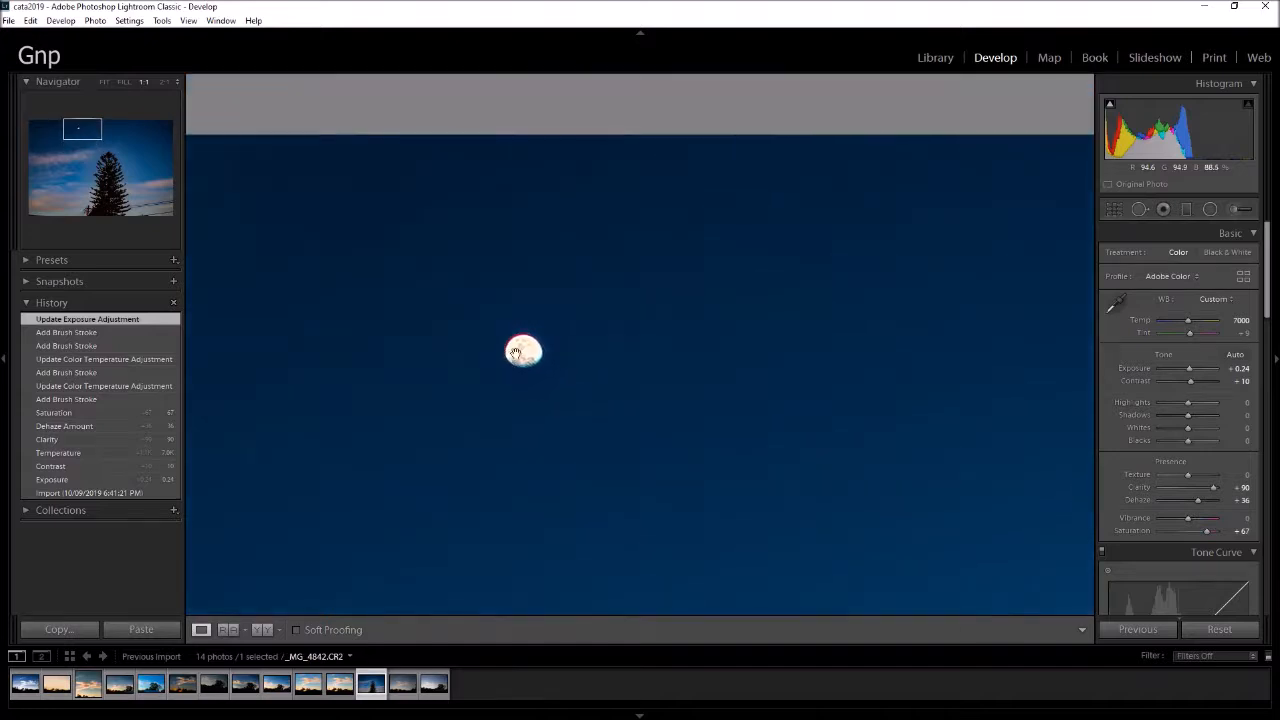
{"action": "left_click", "coordinate": [915, 412]}
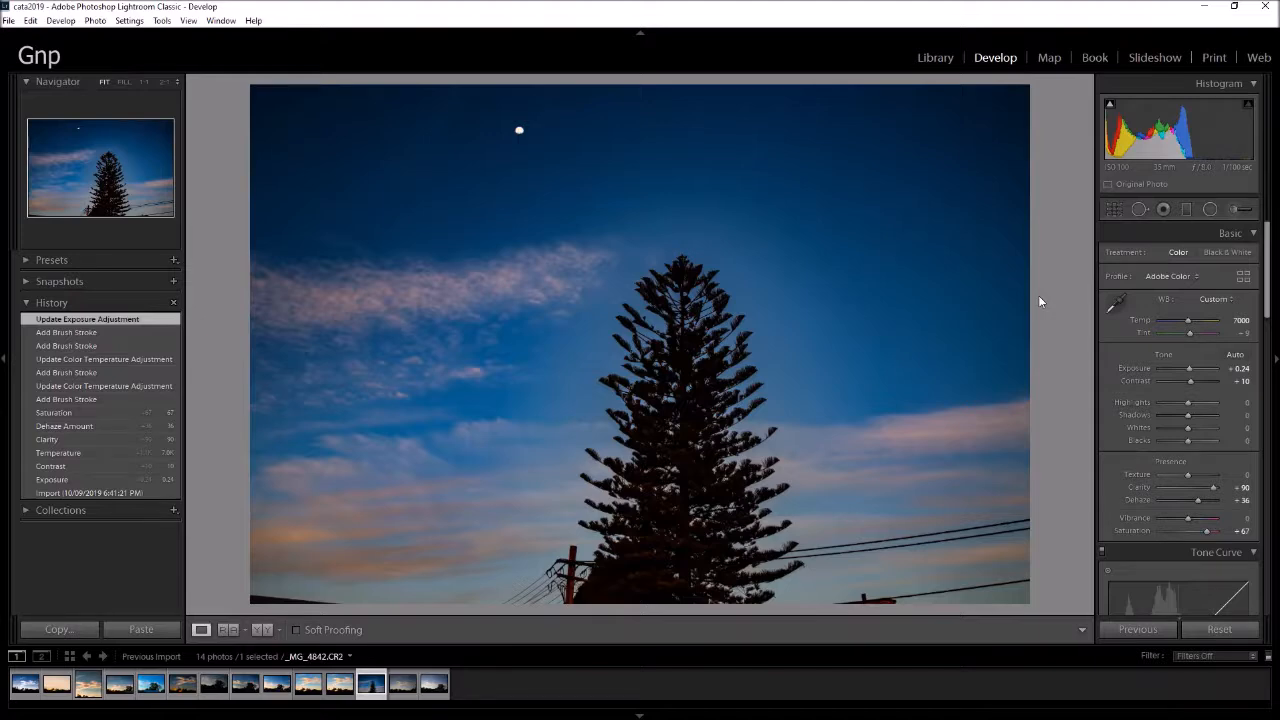
Step: Crop a thin strip off the photo's bottom edge to trim the rooftops, and inspect the power pole beside the tree up close
{"action": "left_click", "coordinate": [1112, 210]}
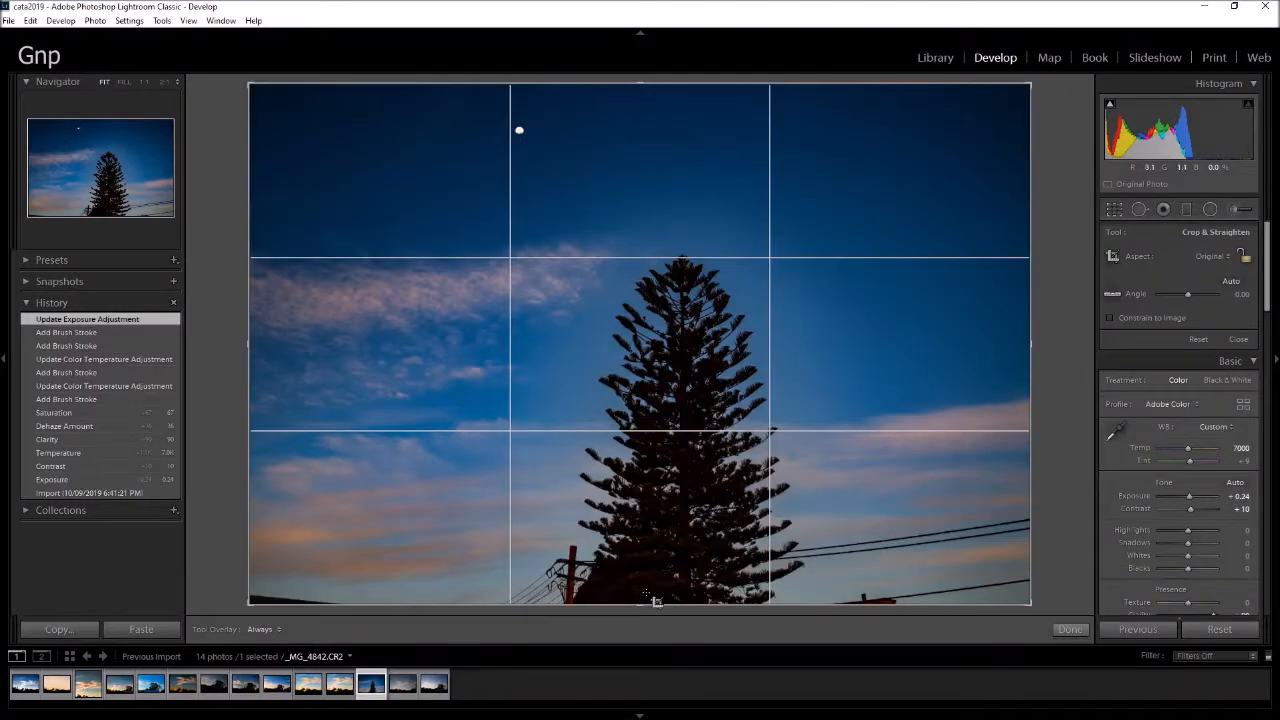
{"action": "left_click_drag", "start_coordinate": [655, 600], "coordinate": [648, 591]}
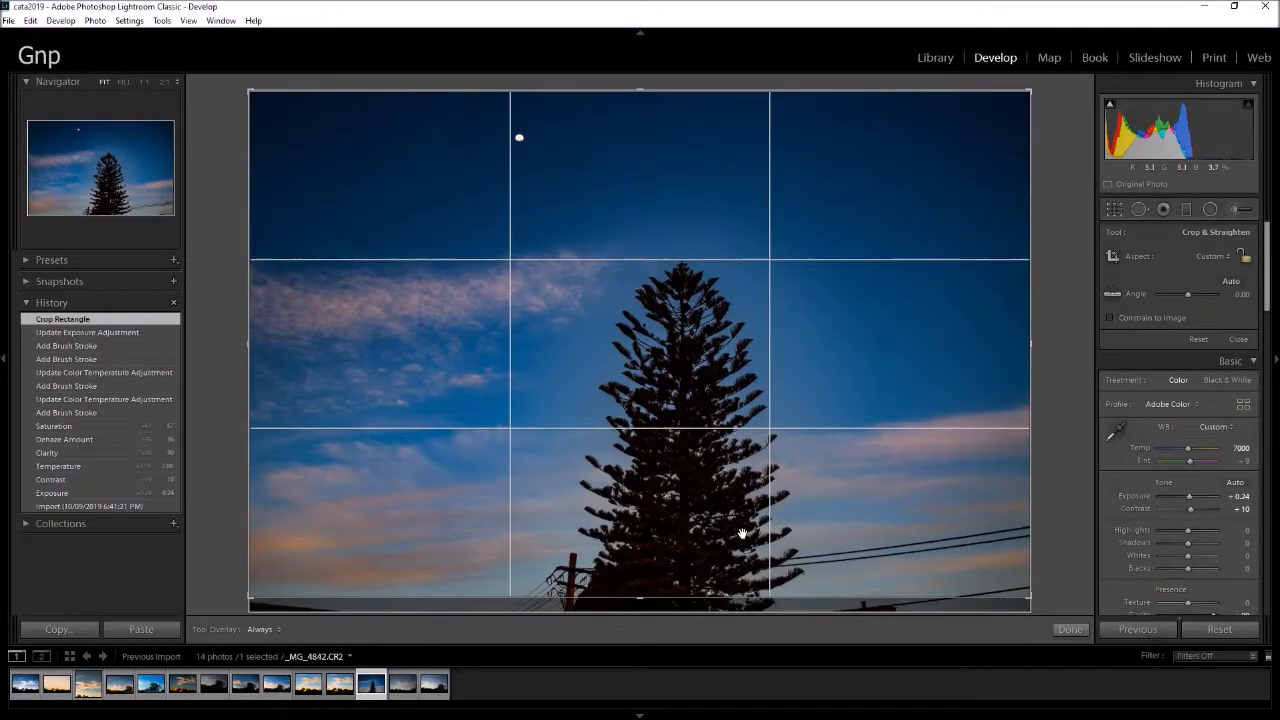
{"action": "key", "text": "Return"}
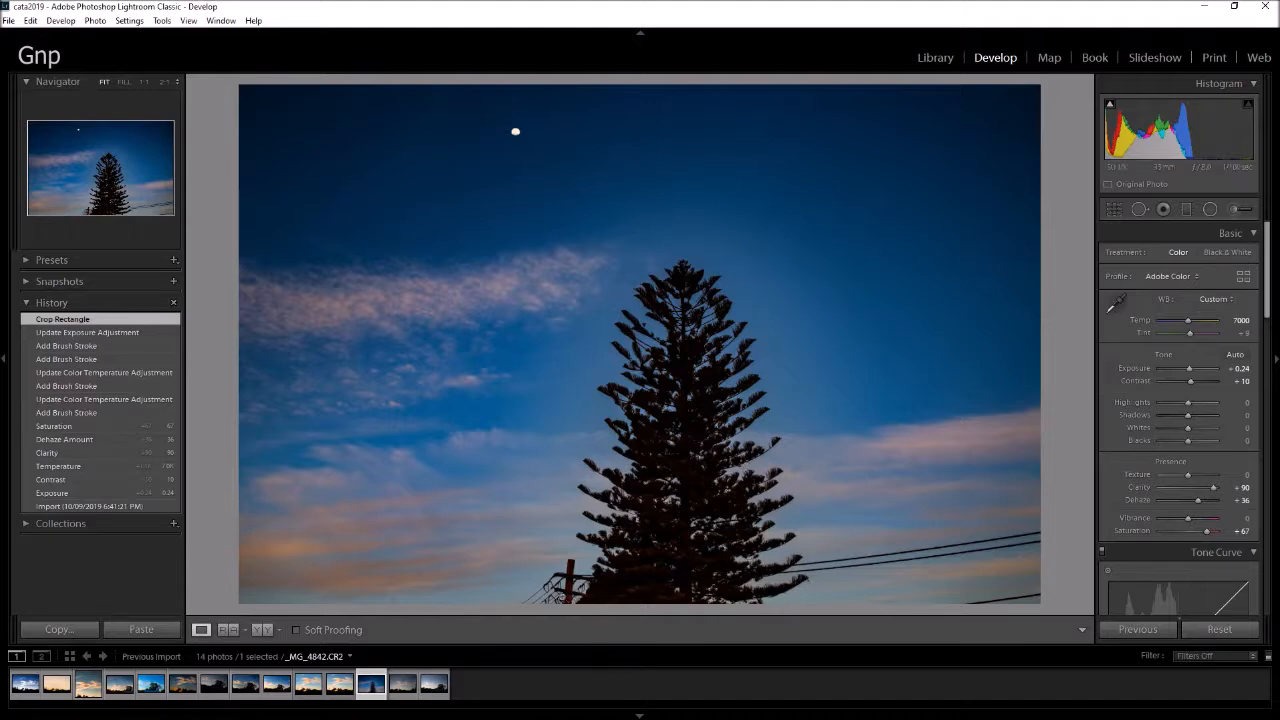
{"action": "left_click", "coordinate": [569, 594]}
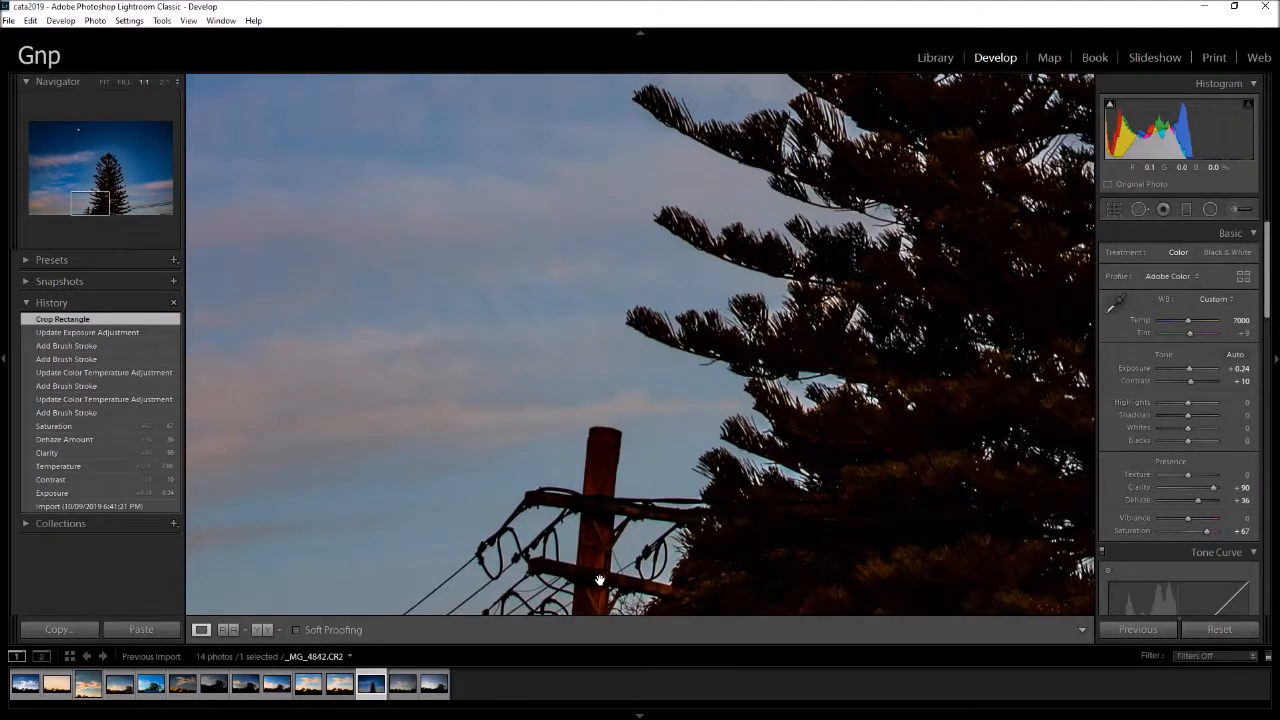
{"action": "left_click", "coordinate": [601, 580]}
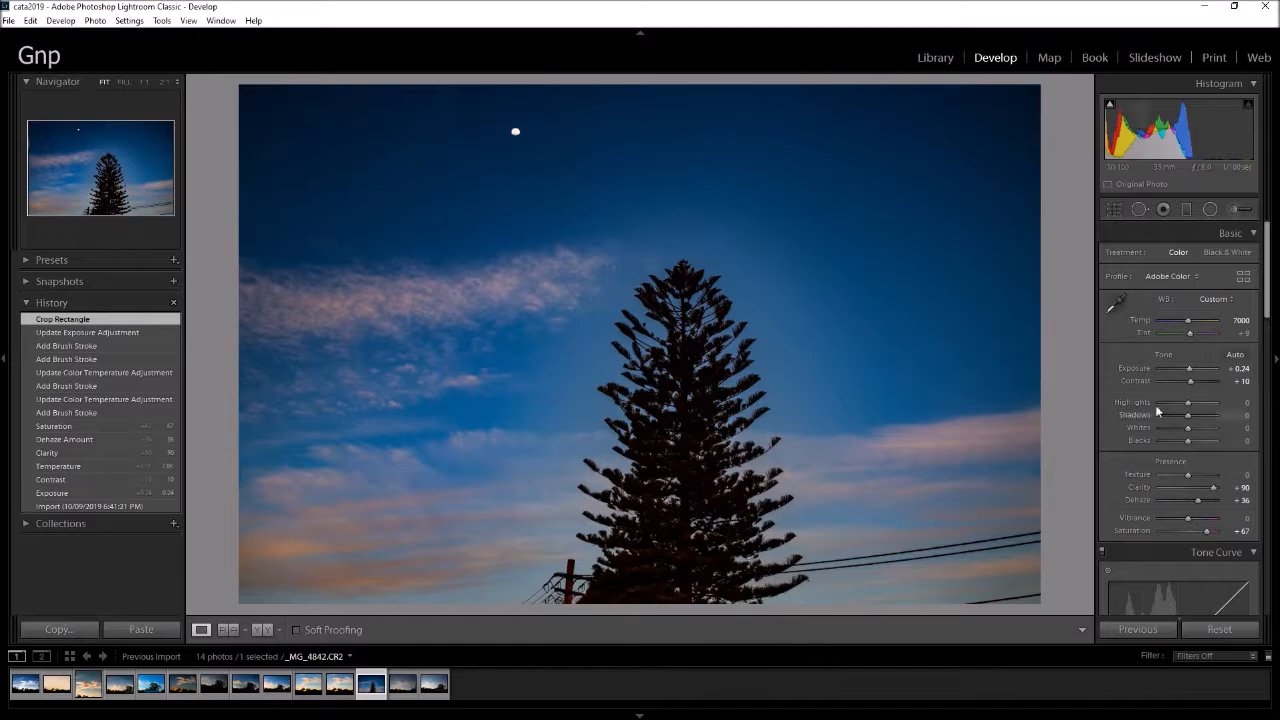